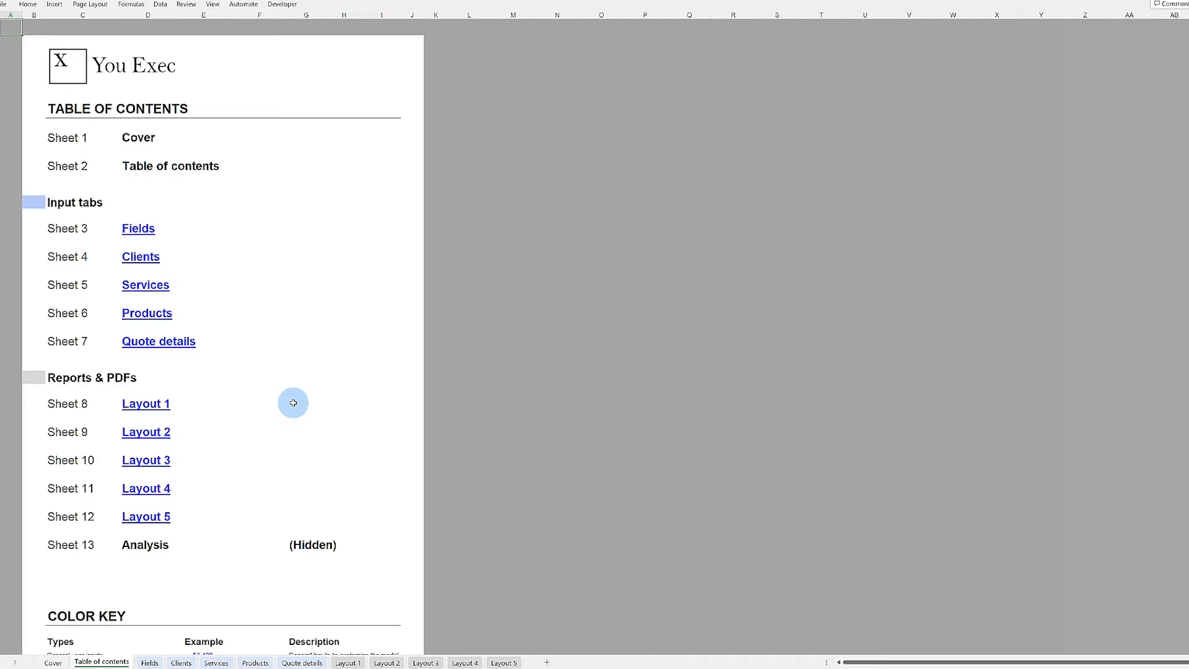
Step: Tour the workbook's sheets, from Table of contents and Fields through Layouts 1 to 5
{"action": "left_click", "coordinate": [146, 403]}
{"action": "left_click", "coordinate": [387, 662]}
{"action": "left_click", "coordinate": [421, 663]}
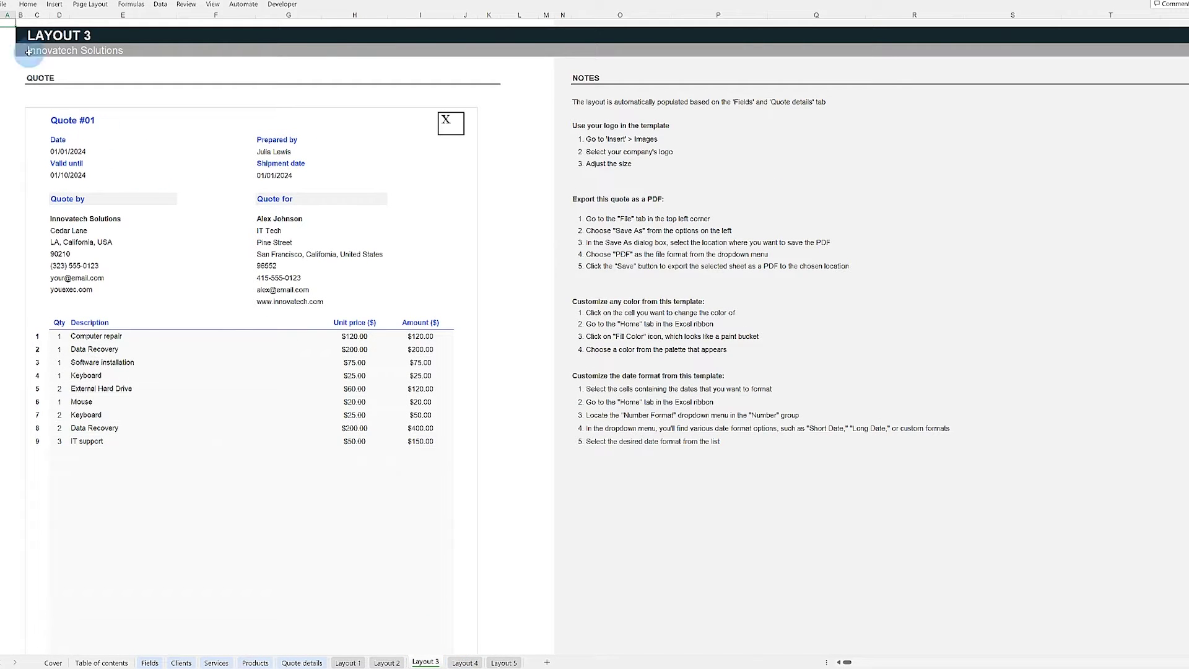
{"action": "left_click", "coordinate": [101, 663]}
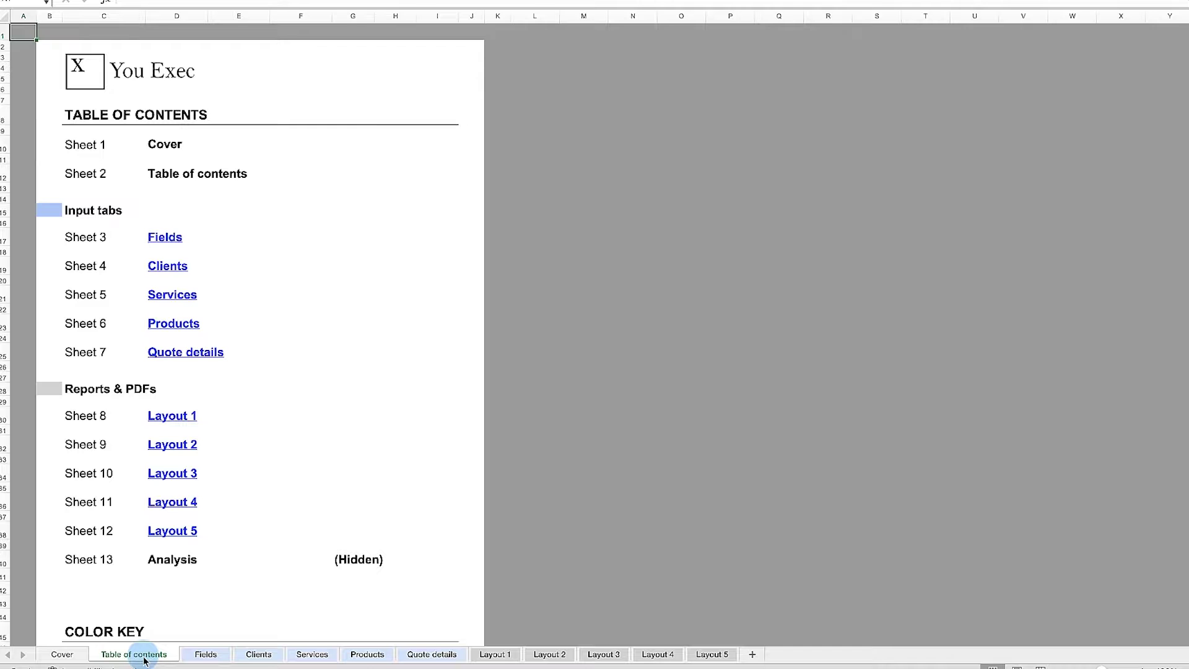
{"action": "left_click", "coordinate": [197, 658]}
{"action": "left_click", "coordinate": [249, 655]}
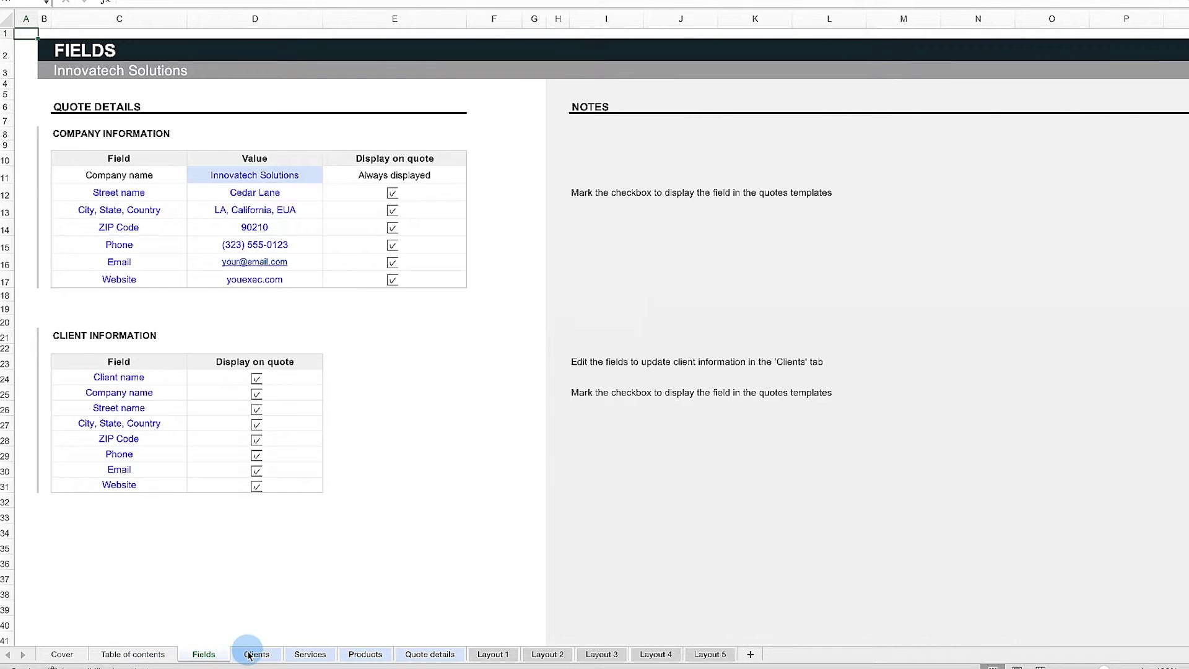
{"action": "left_click", "coordinate": [310, 654]}
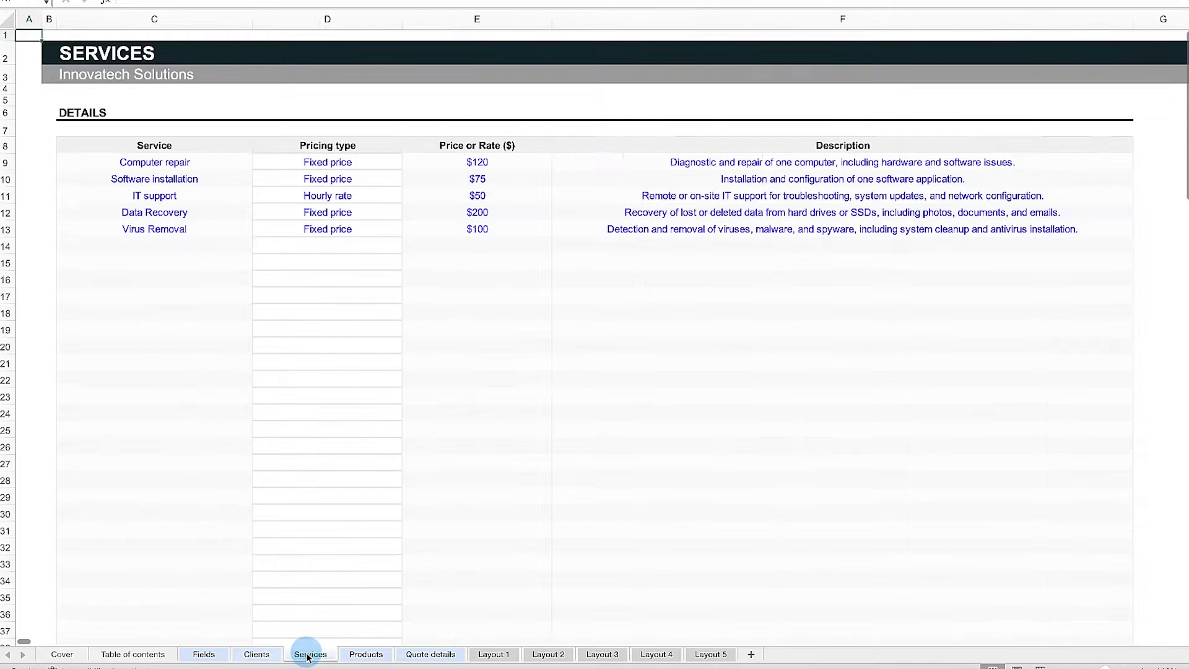
{"action": "left_click", "coordinate": [367, 655]}
{"action": "left_click", "coordinate": [426, 656]}
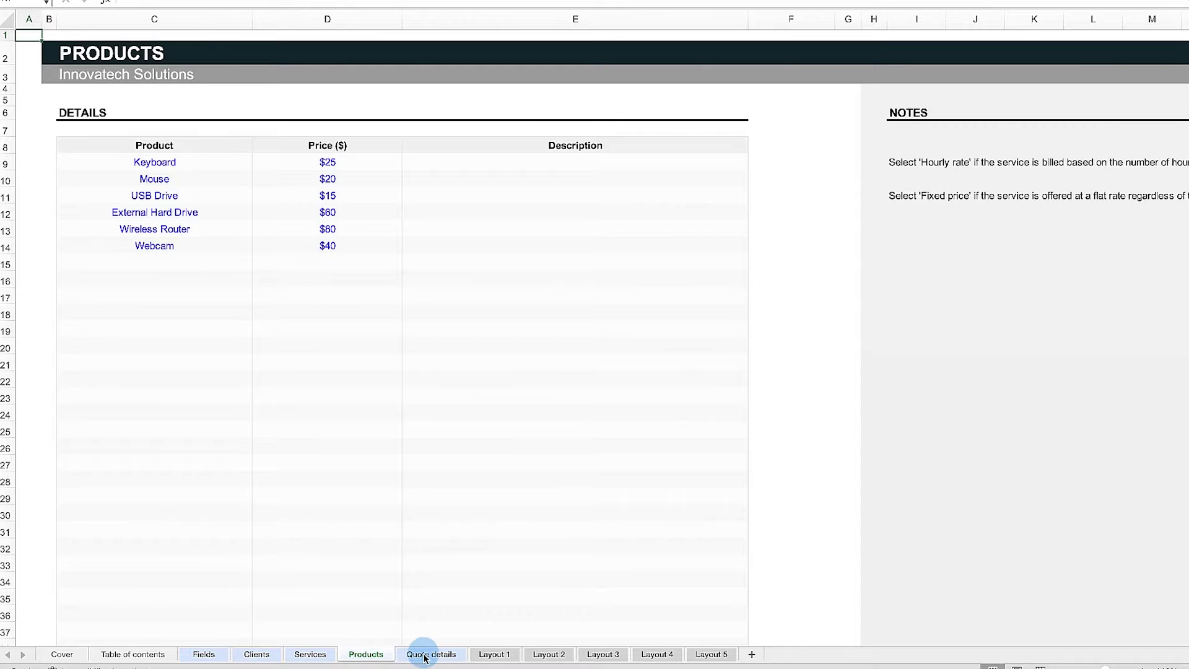
{"action": "left_click", "coordinate": [493, 657]}
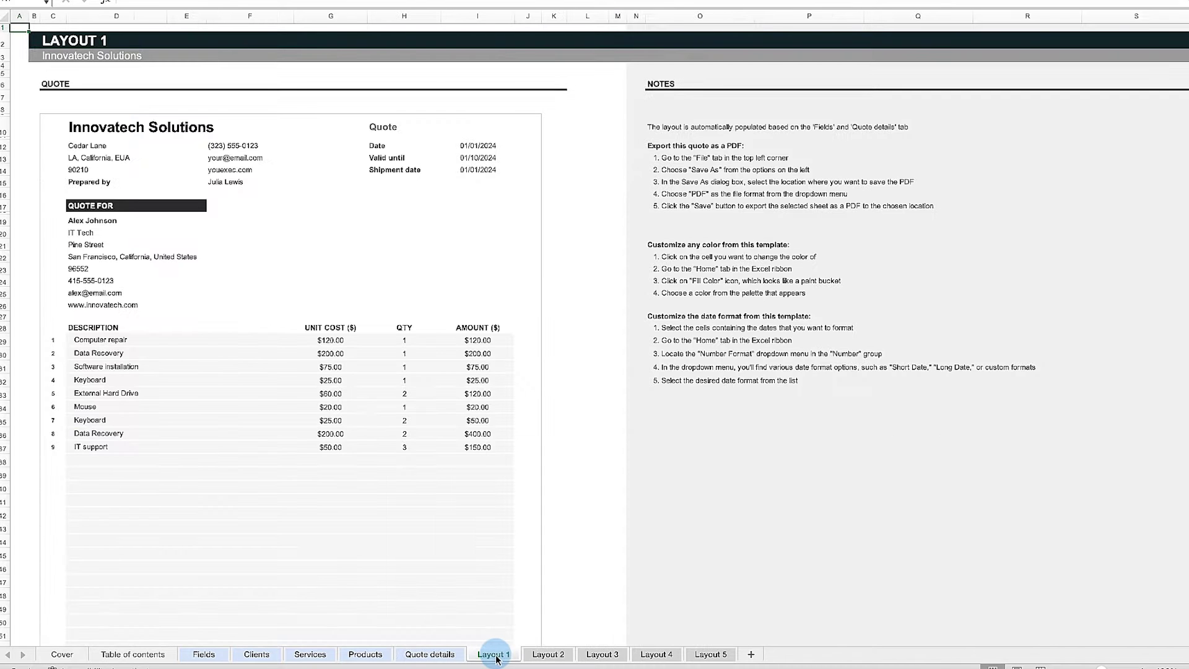
{"action": "left_click", "coordinate": [540, 656]}
{"action": "left_click", "coordinate": [590, 657]}
{"action": "left_click", "coordinate": [655, 655]}
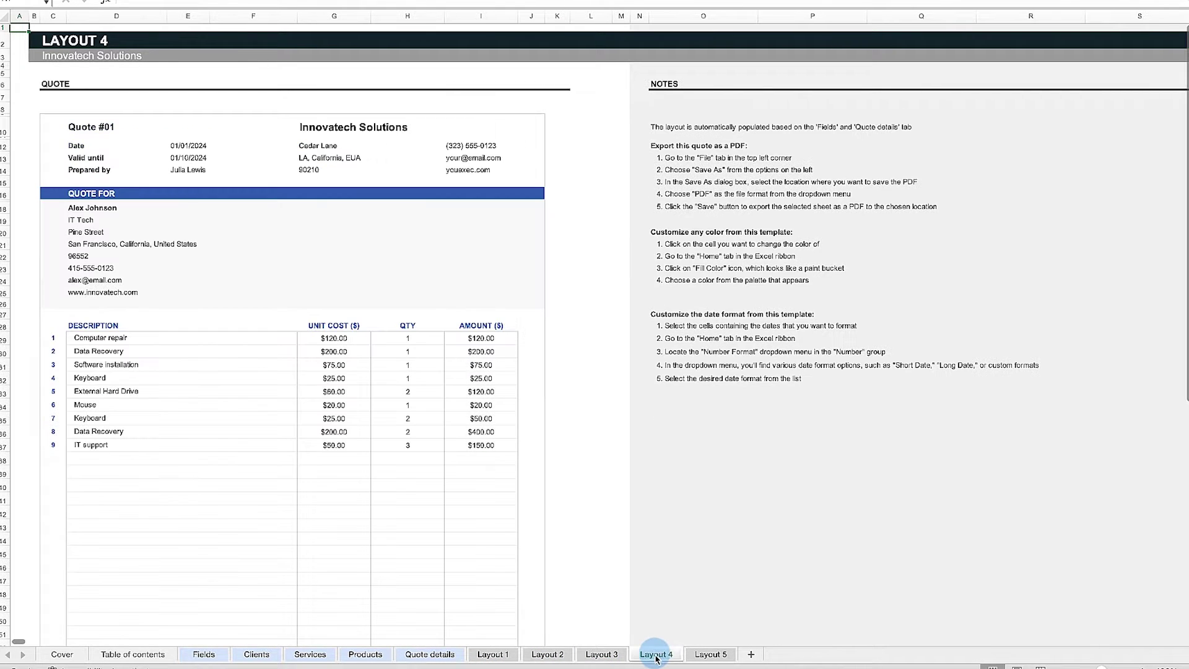
{"action": "left_click", "coordinate": [706, 656]}
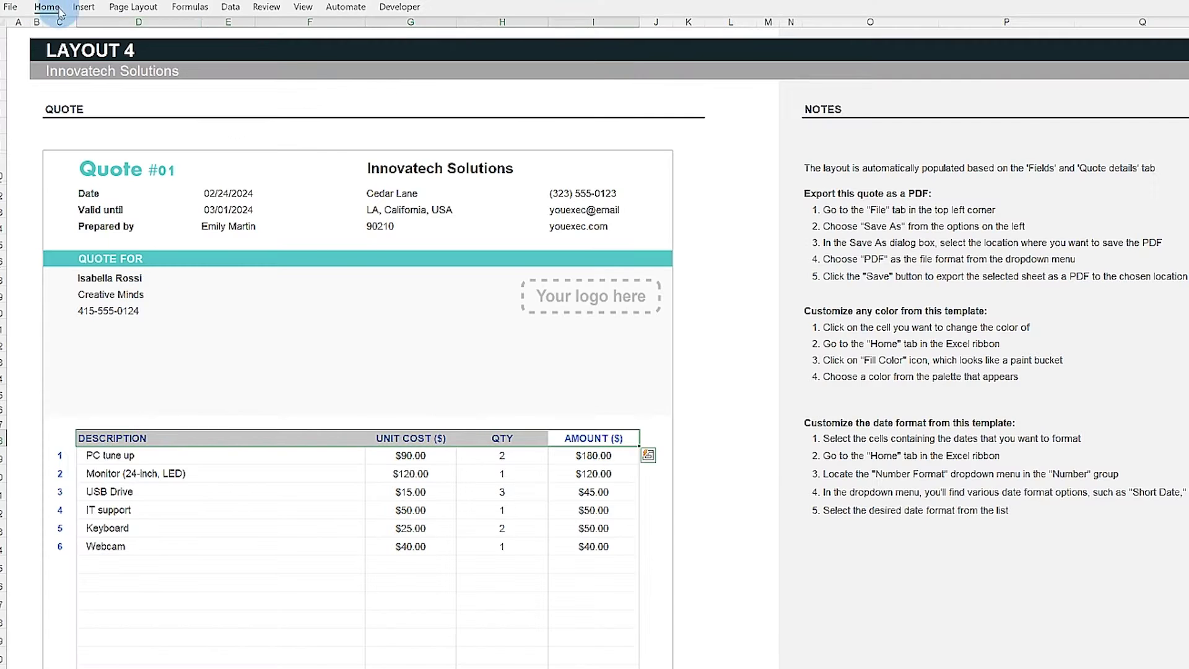
Step: Colour the quote's company name heading and item number cells teal
{"action": "left_click", "coordinate": [45, 7]}
{"action": "left_click", "coordinate": [130, 31]}
{"action": "left_click", "coordinate": [46, 8]}
{"action": "left_click", "coordinate": [246, 54]}
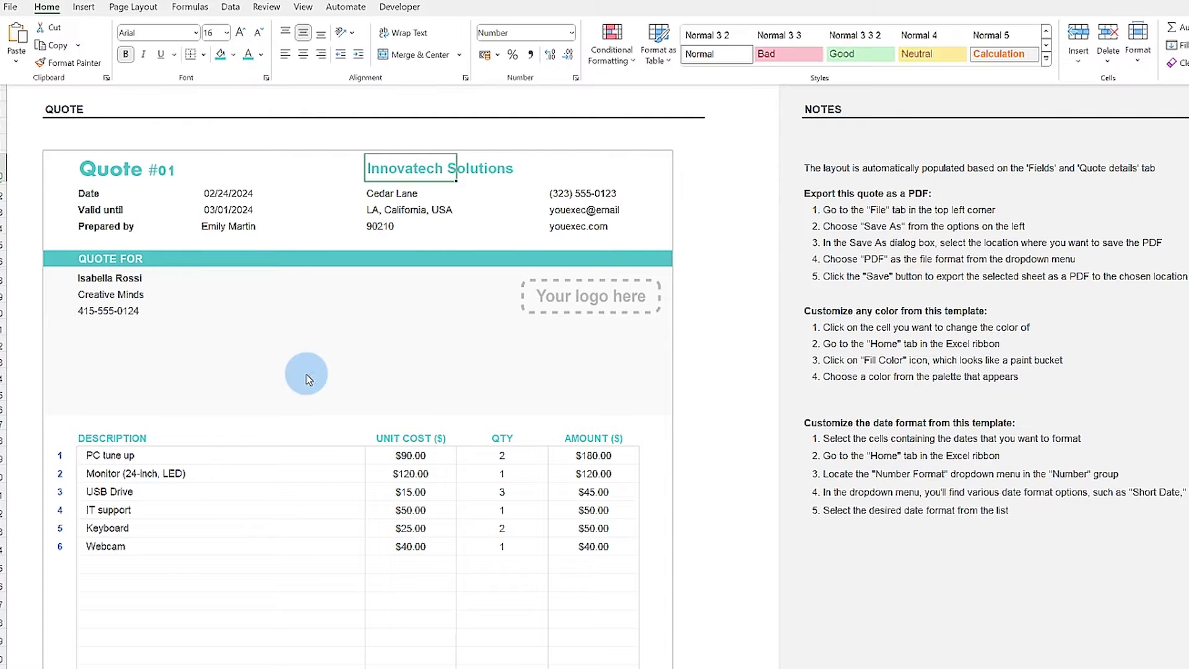
{"action": "left_click_drag", "start_coordinate": [52, 453], "coordinate": [59, 663]}
{"action": "left_click", "coordinate": [48, 7]}
{"action": "left_click", "coordinate": [249, 56]}
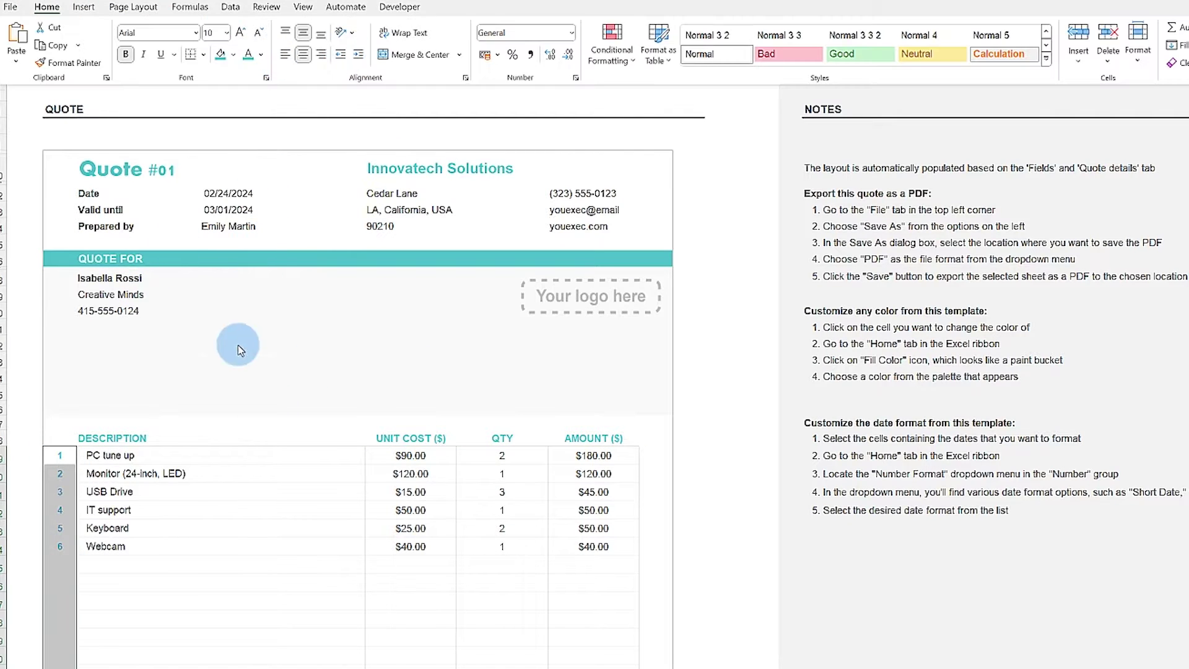
Step: Select the empty row above the items table and bring up the border styles list
{"action": "left_click_drag", "start_coordinate": [59, 408], "coordinate": [669, 409]}
{"action": "left_click", "coordinate": [41, 9]}
{"action": "left_click", "coordinate": [203, 54]}
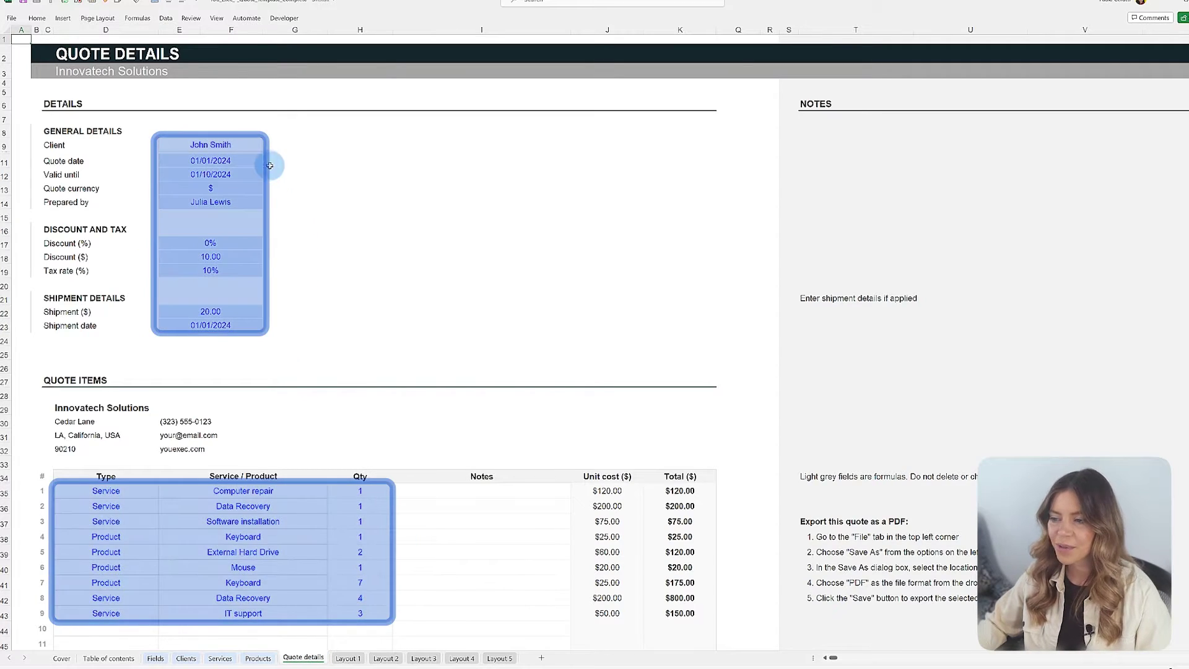
Step: Select the Mouse quantity cell (H40) on the Quote details sheet
{"action": "left_click", "coordinate": [370, 569]}
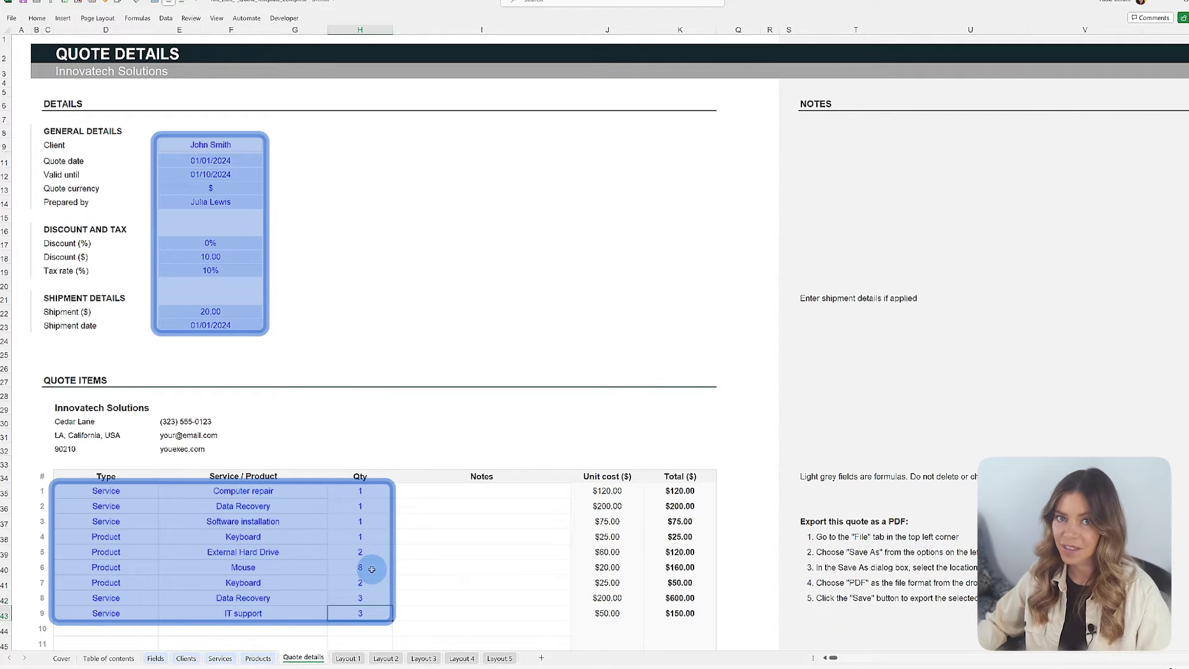
Step: Confirm the IT support quantity of 1, then go via Table of contents to the Fields sheet
{"action": "key", "text": "Return"}
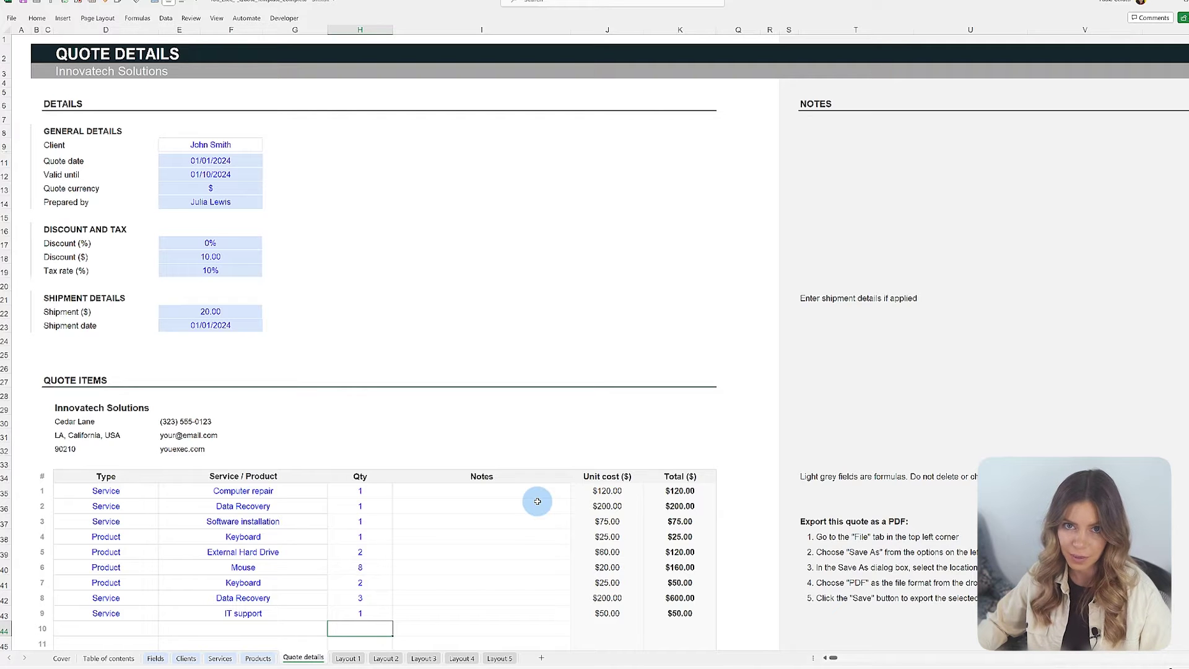
{"action": "left_click", "coordinate": [113, 659]}
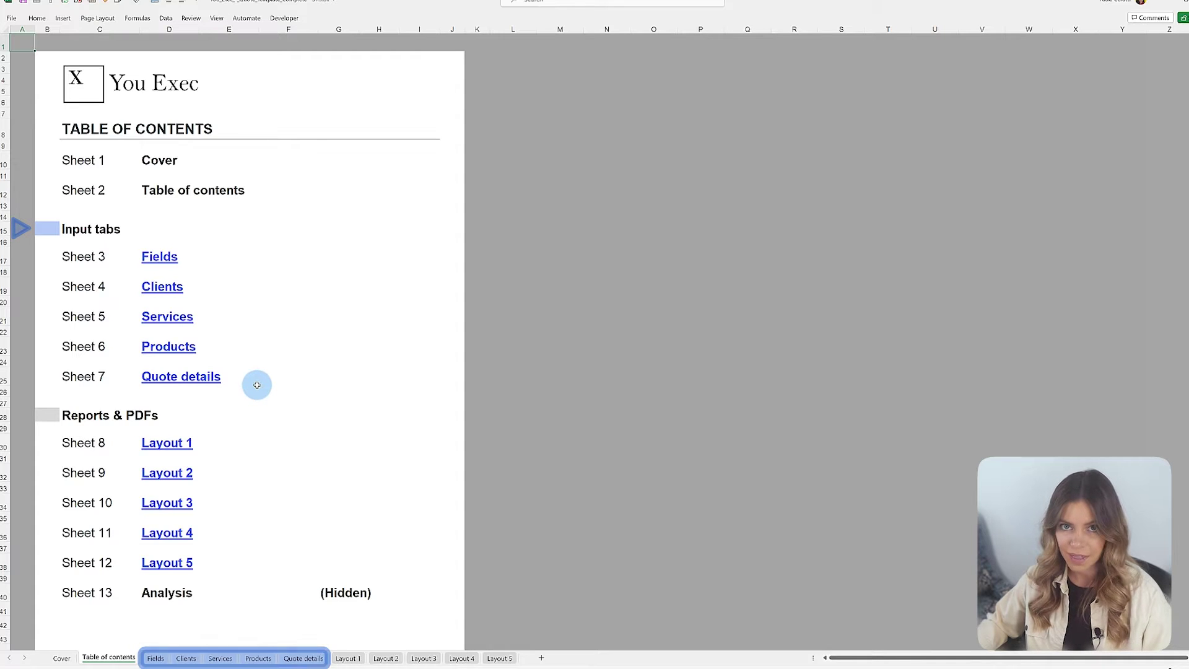
{"action": "left_click", "coordinate": [155, 658]}
{"action": "left_click", "coordinate": [187, 659]}
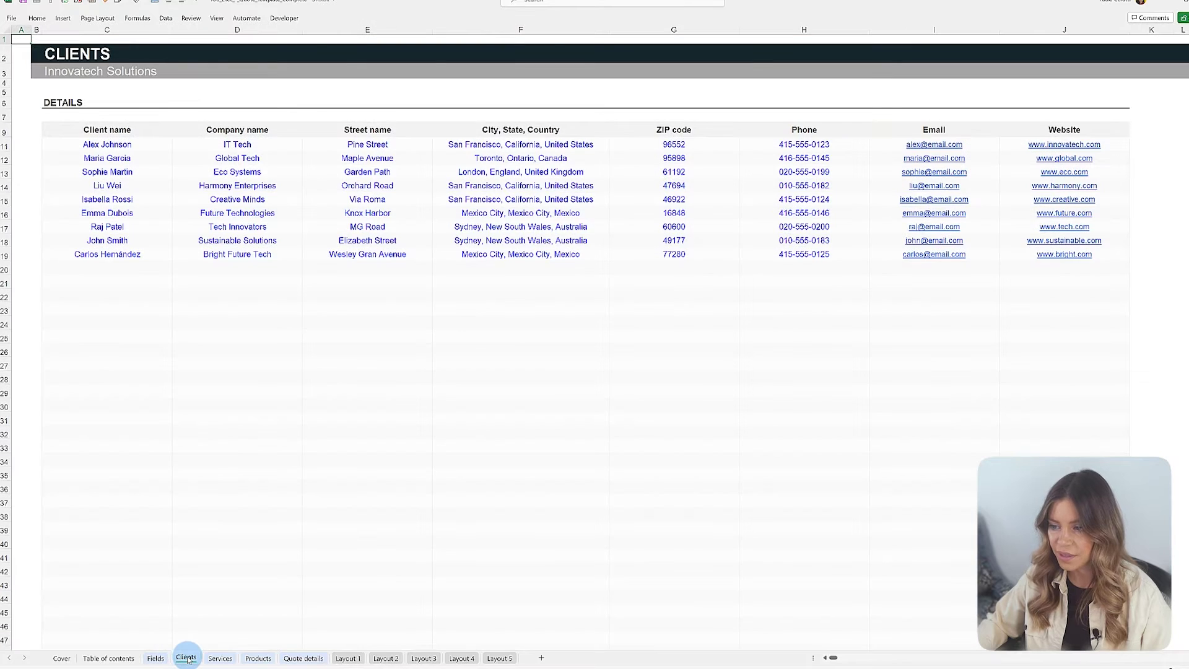
{"action": "left_click", "coordinate": [219, 658]}
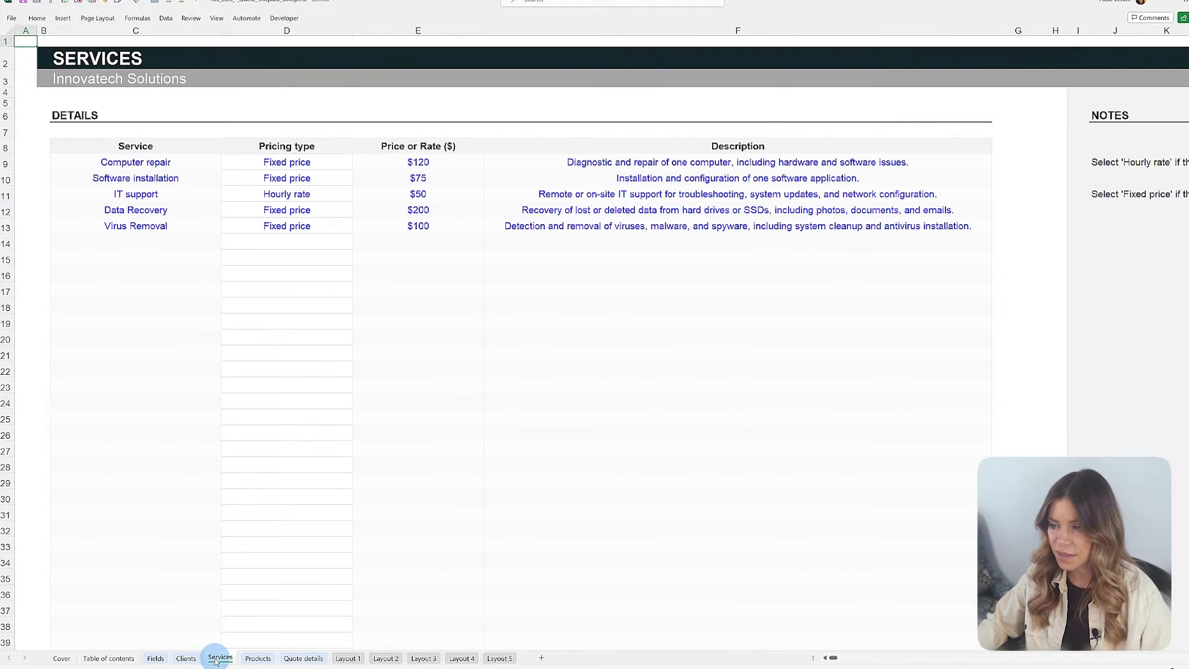
{"action": "left_click", "coordinate": [252, 659]}
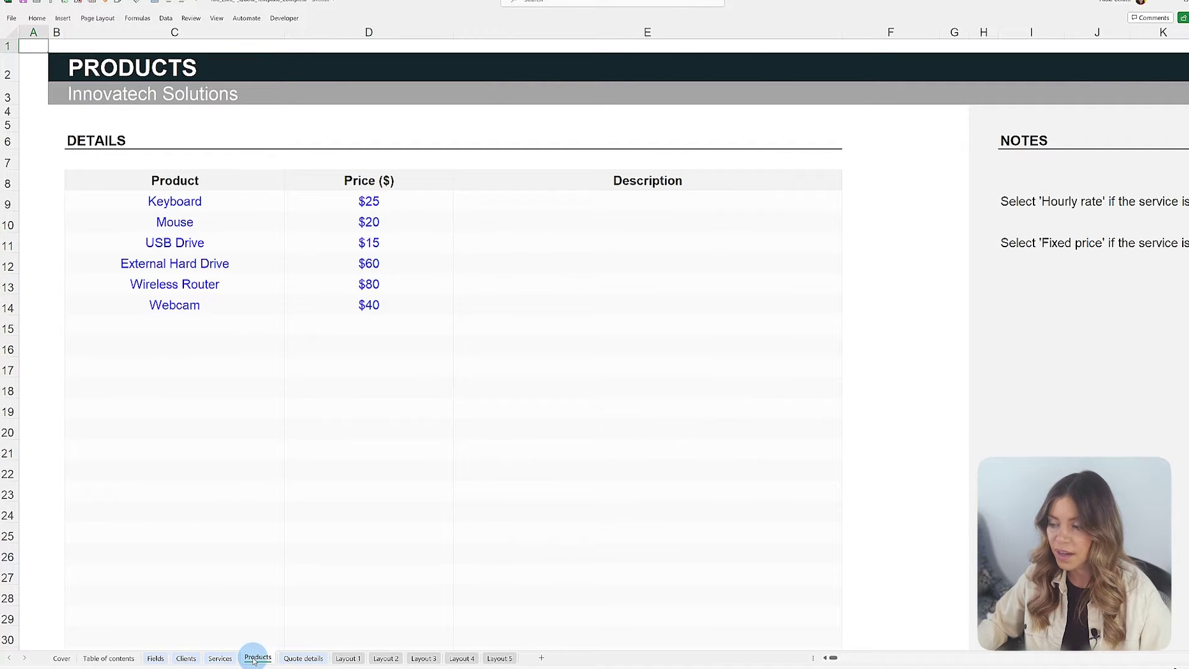
{"action": "left_click", "coordinate": [300, 658]}
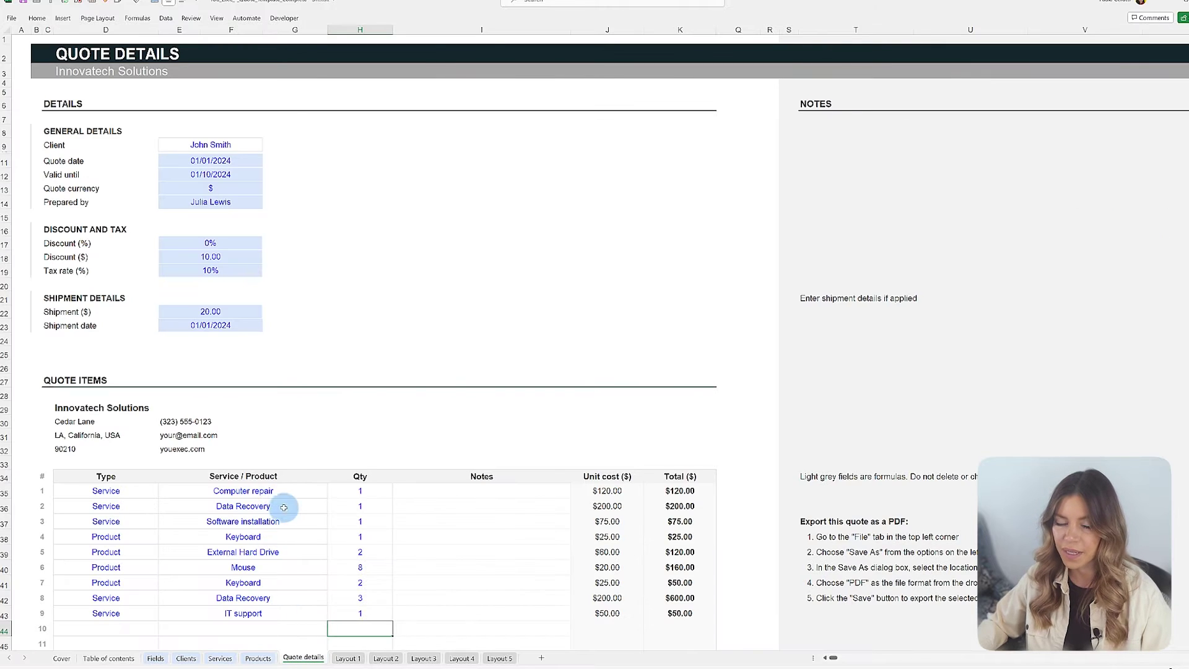
{"action": "left_click", "coordinate": [342, 659]}
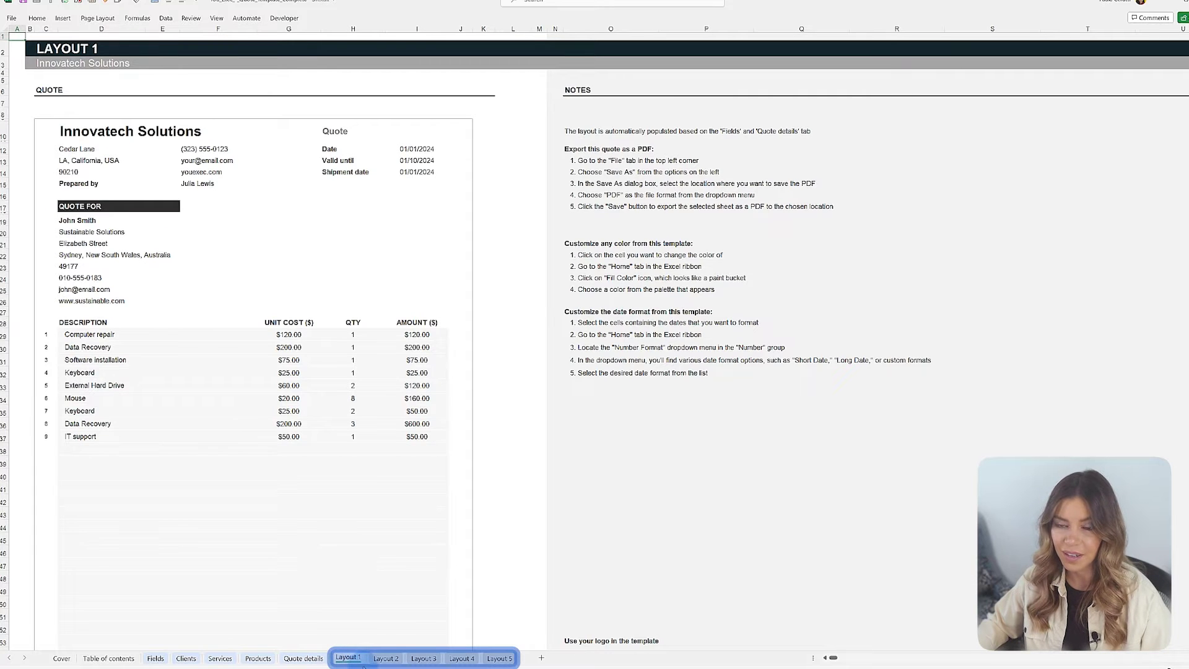
{"action": "left_click", "coordinate": [389, 660]}
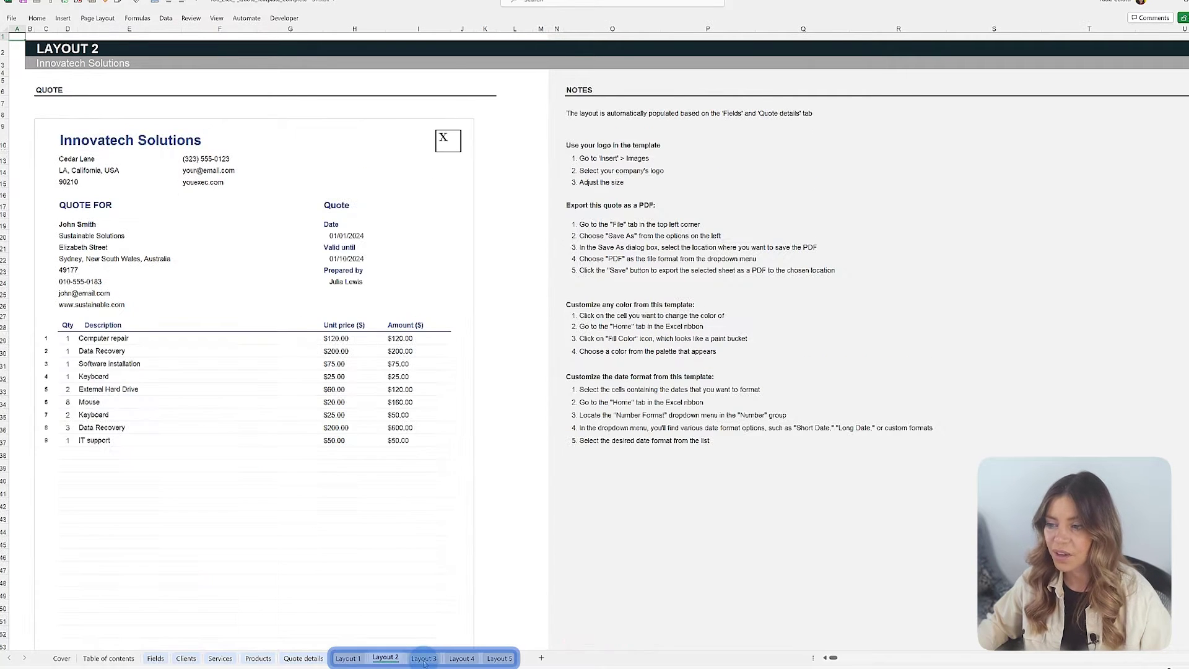
{"action": "left_click", "coordinate": [423, 660]}
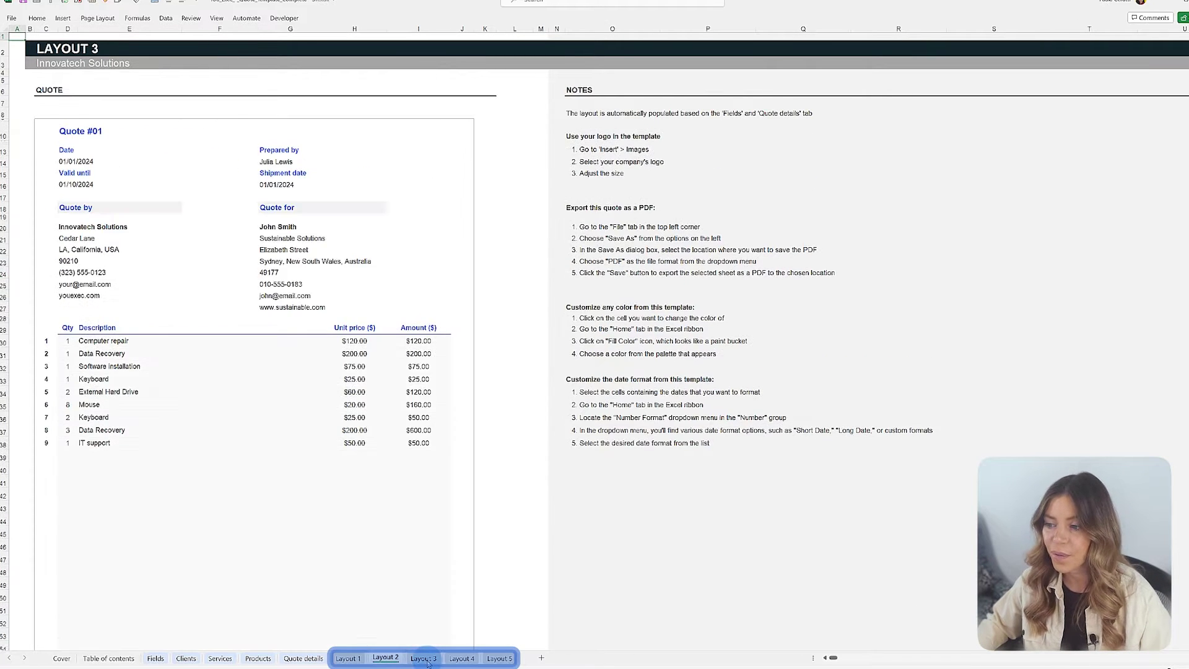
{"action": "left_click", "coordinate": [459, 660]}
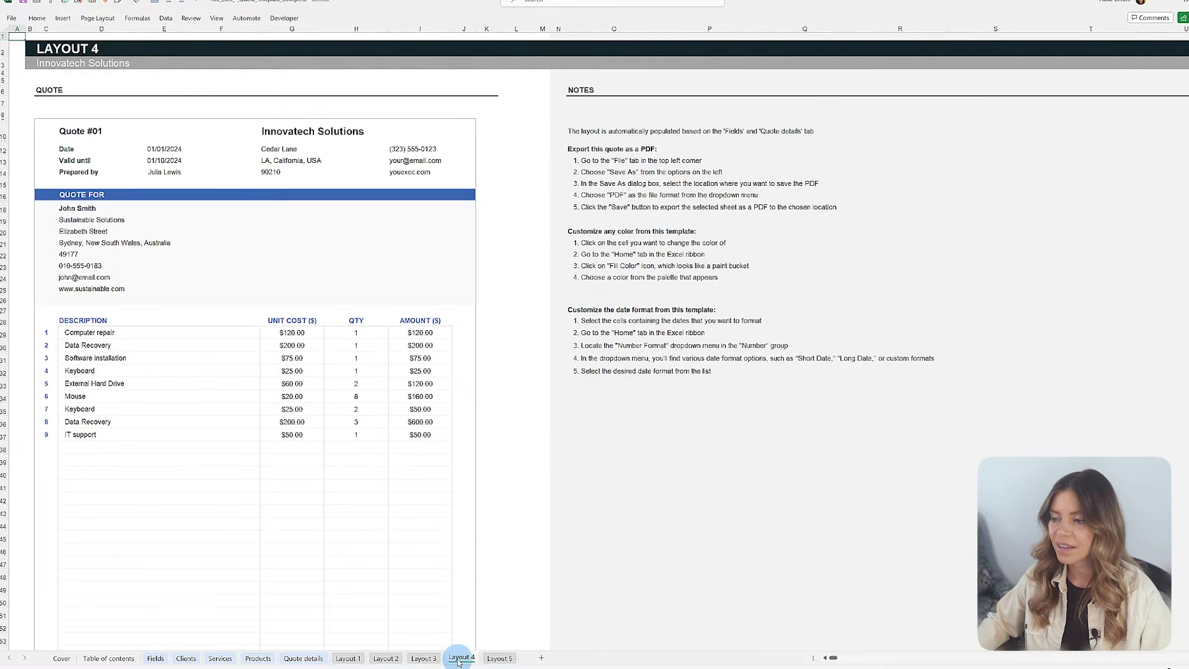
{"action": "left_click", "coordinate": [497, 660]}
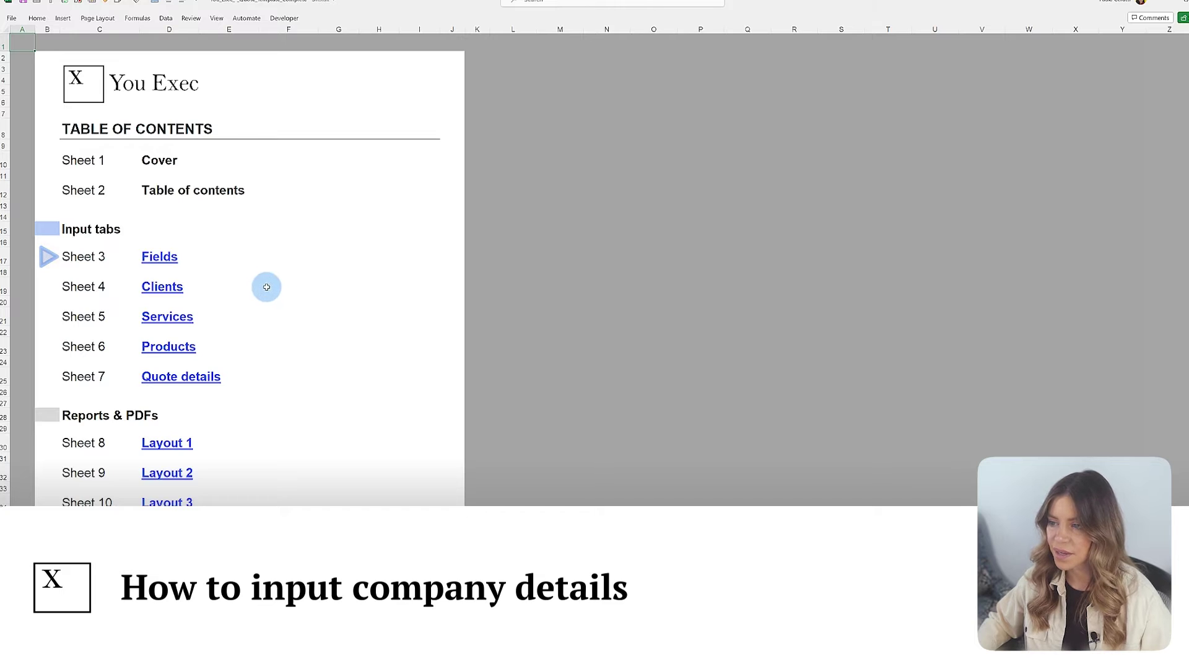
Step: Add Email and Website company fields and fill in the company's e-mail address and website
{"action": "left_click", "coordinate": [164, 262]}
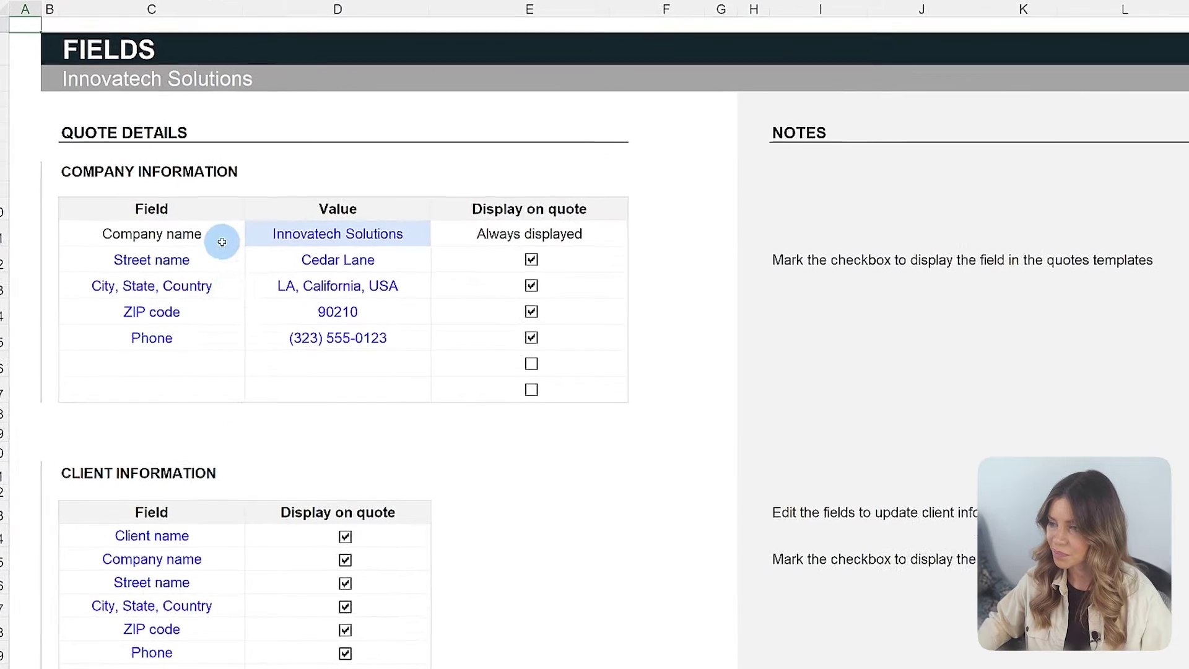
{"action": "left_click", "coordinate": [223, 368]}
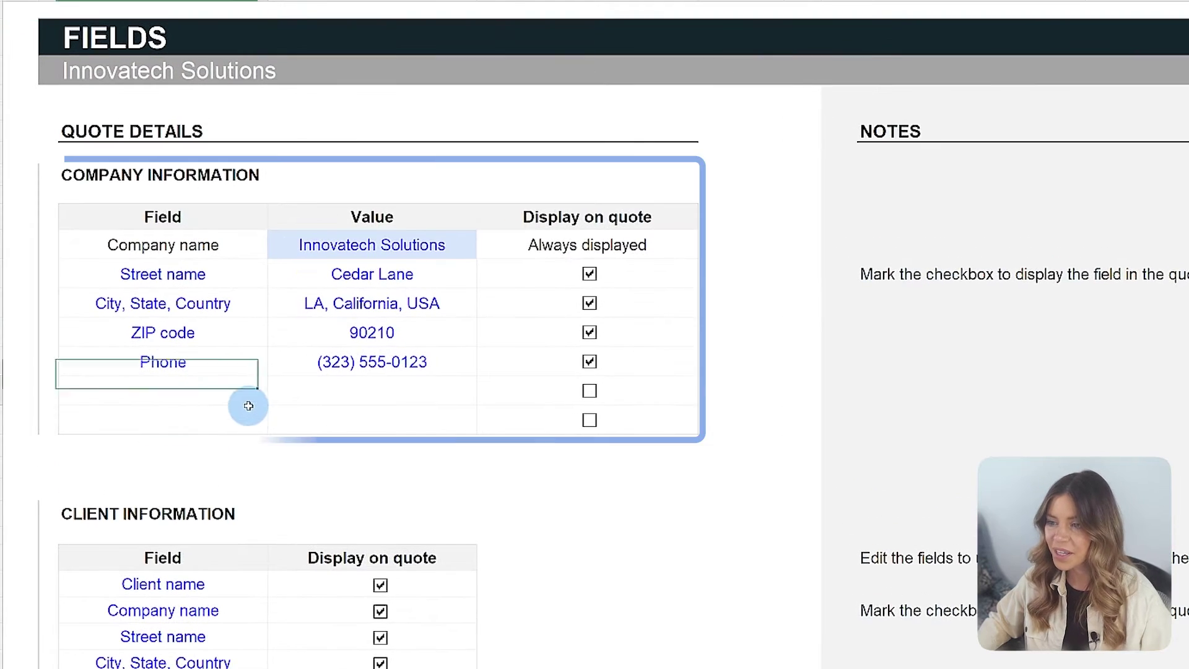
{"action": "type", "text": "Email"}
{"action": "key", "text": "Tab"}
{"action": "key", "text": "Return"}
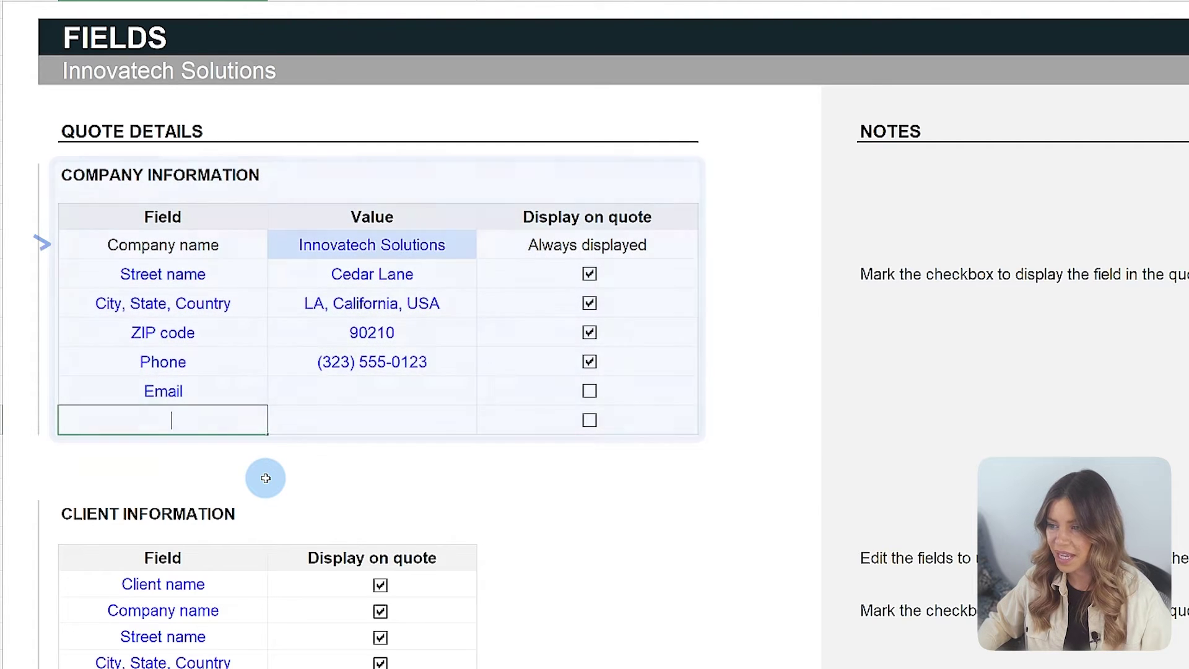
{"action": "type", "text": "Website"}
{"action": "left_click", "coordinate": [327, 403]}
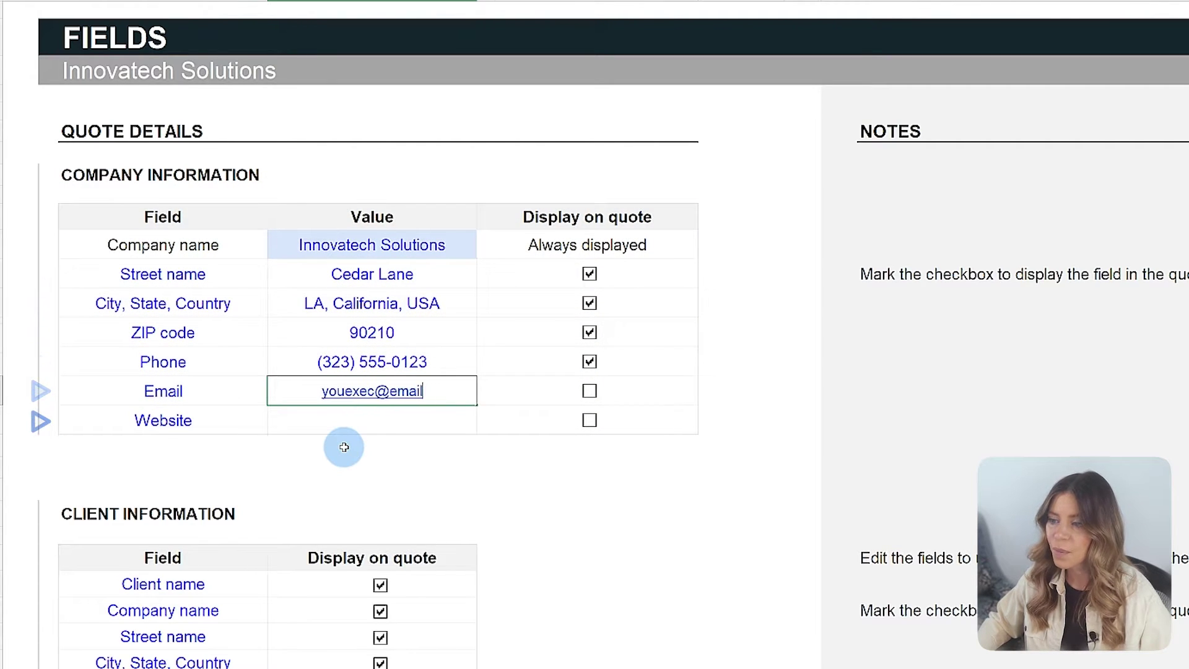
{"action": "key", "text": "Return"}
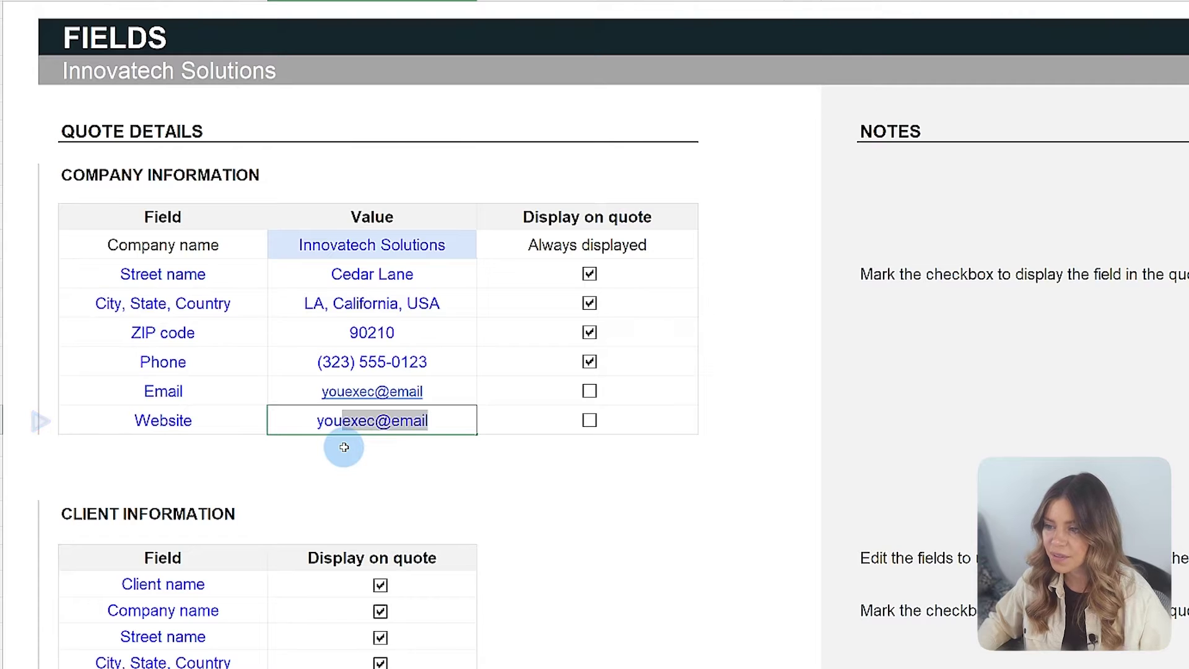
{"action": "left_click", "coordinate": [526, 465]}
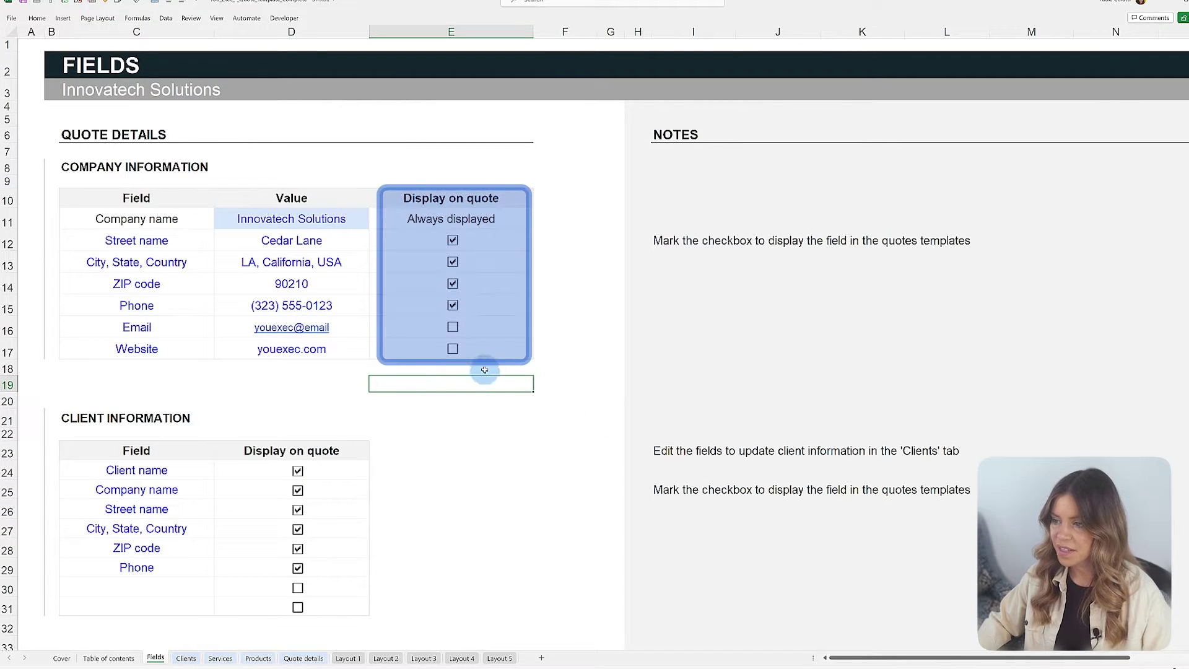
Step: Tick the company email to display on the quote and verify it on Layout 1
{"action": "left_click", "coordinate": [342, 657]}
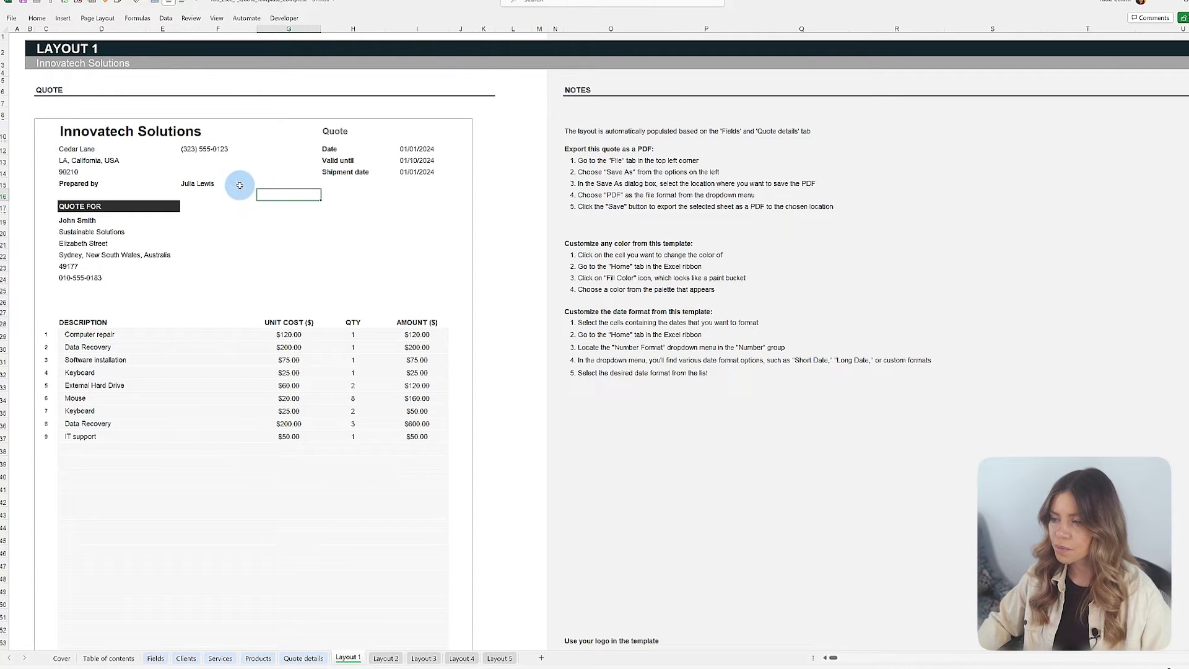
{"action": "left_click", "coordinate": [155, 658]}
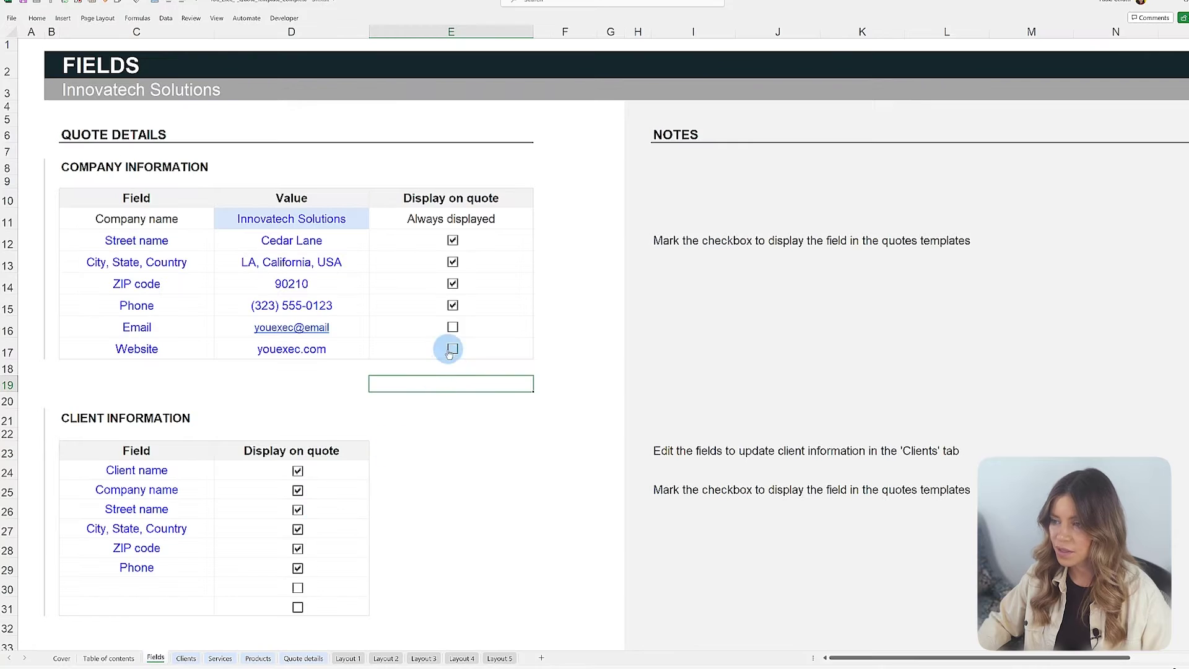
{"action": "left_click", "coordinate": [454, 329]}
{"action": "left_click", "coordinate": [342, 658]}
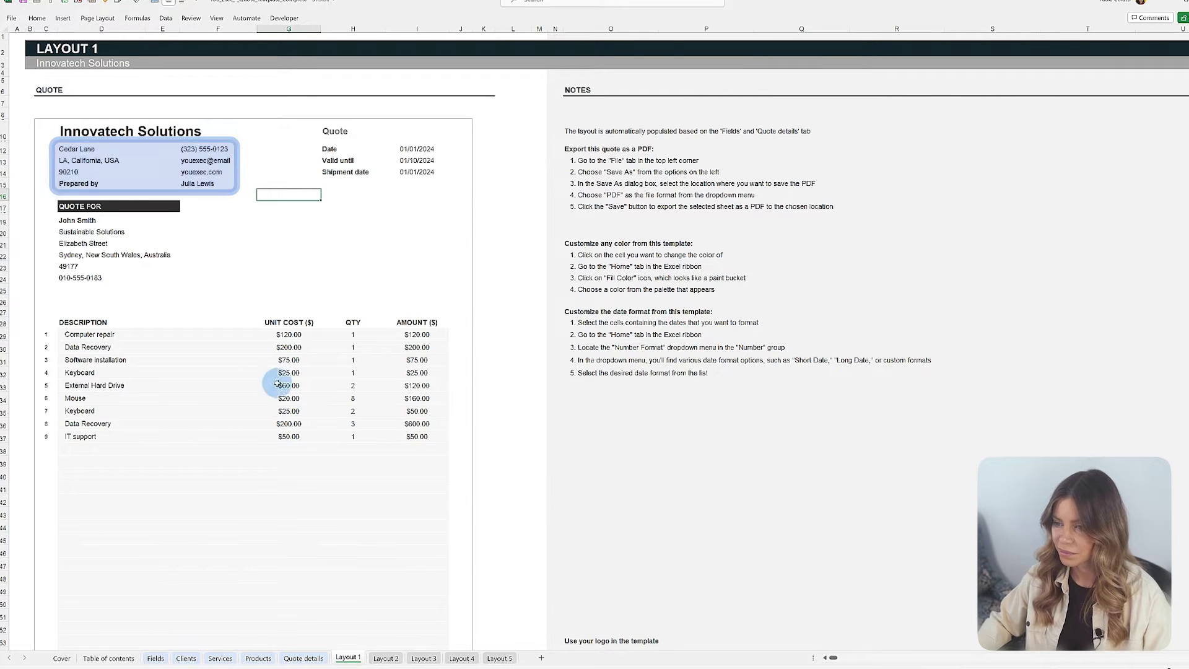
{"action": "left_click", "coordinate": [154, 659]}
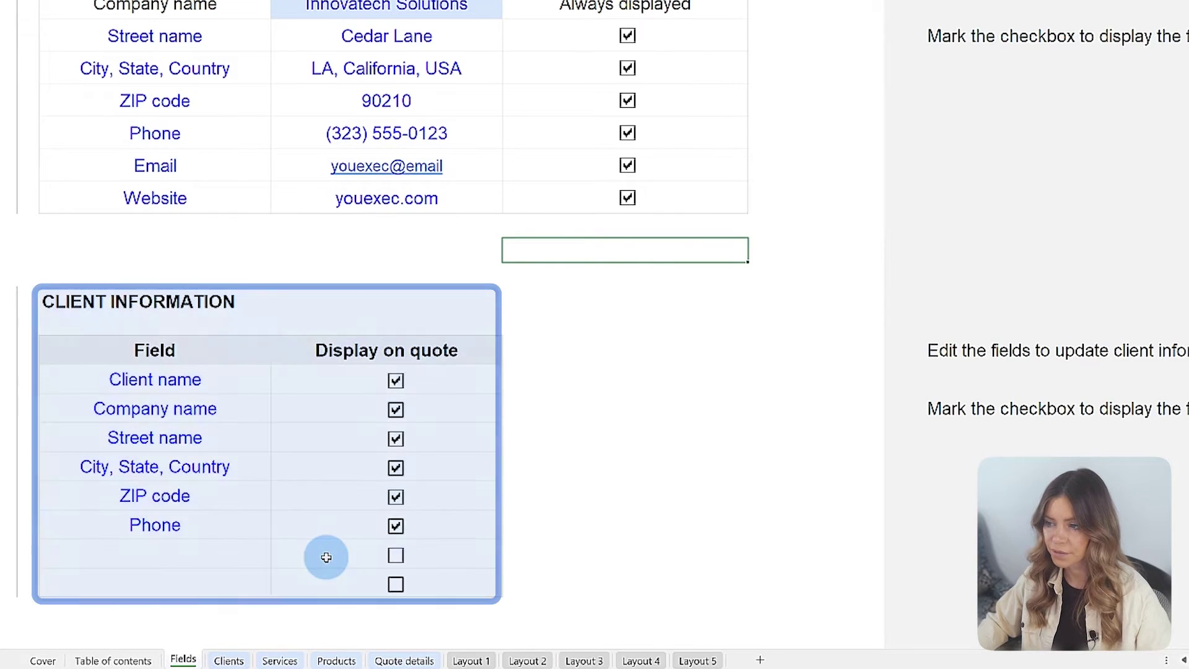
Step: Add a new client field named 'Social Media' below Phone
{"action": "left_click", "coordinate": [326, 557]}
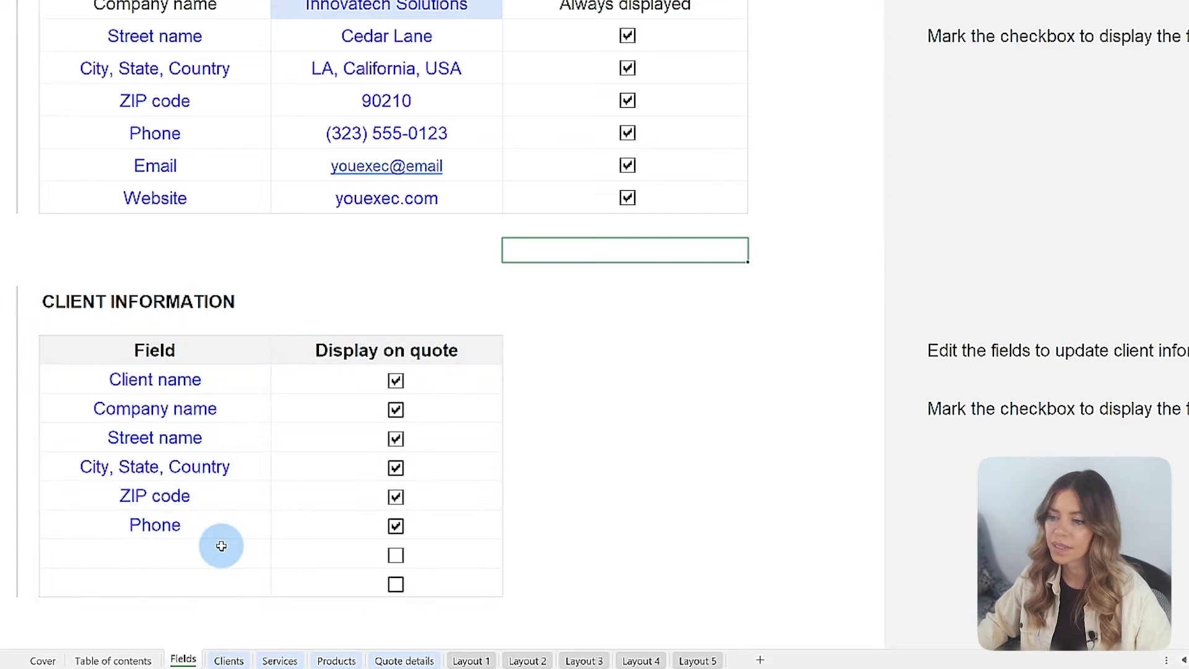
{"action": "left_click", "coordinate": [221, 548]}
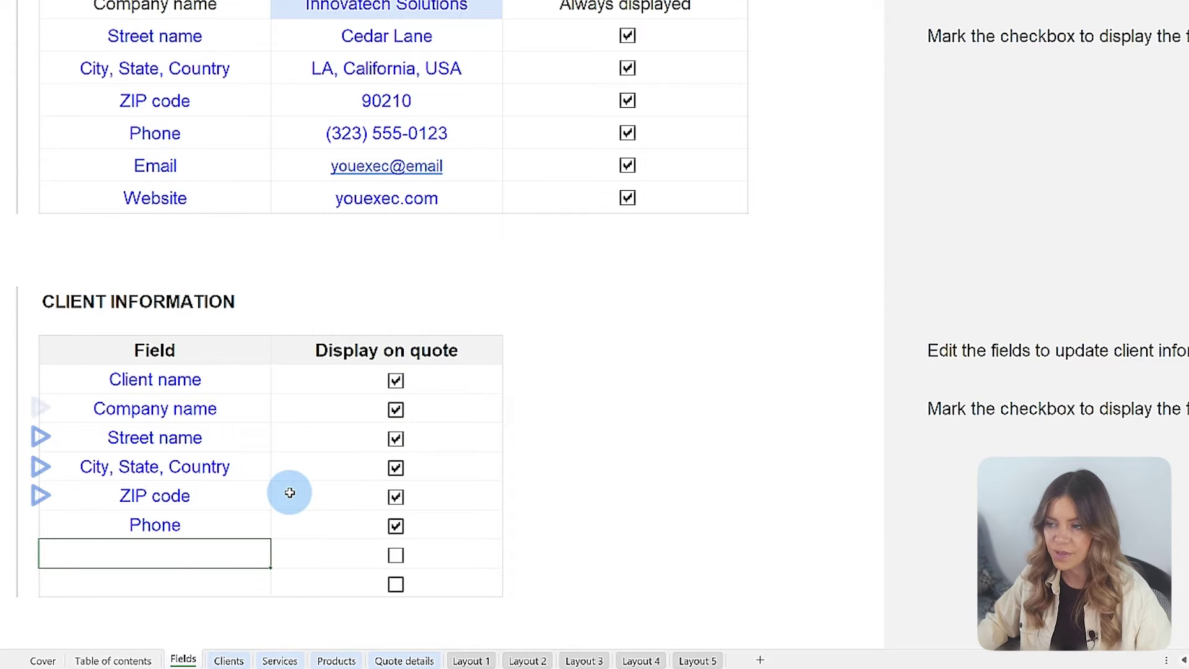
{"action": "type", "text": "Social Medi"}
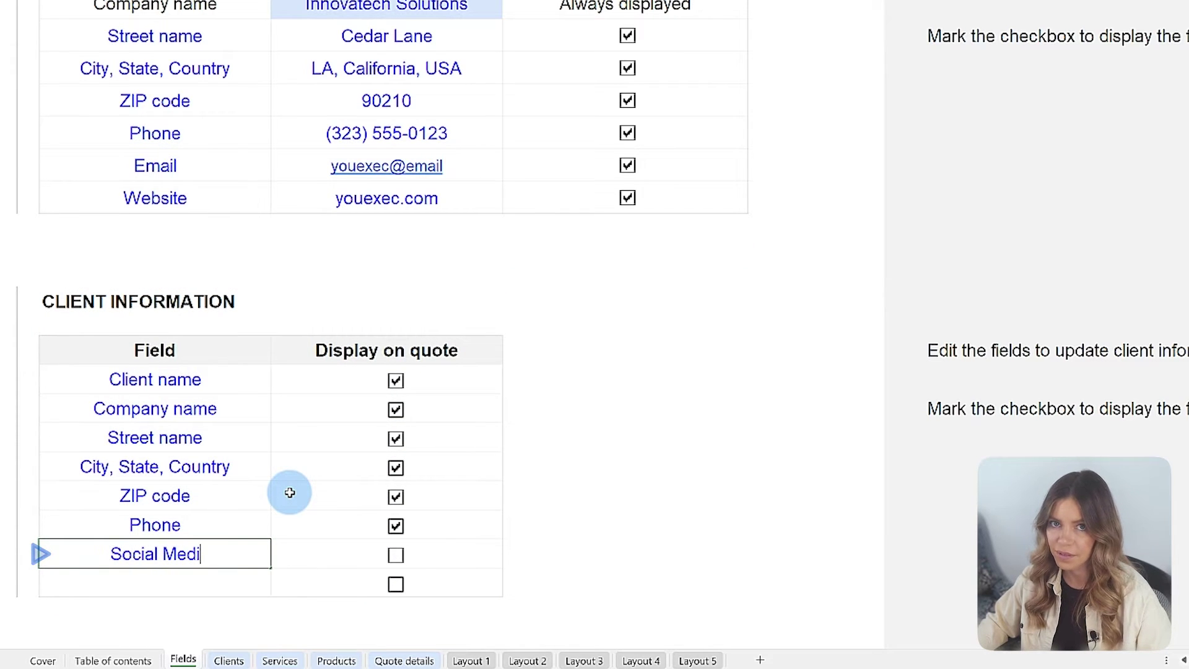
{"action": "type", "text": "a"}
{"action": "key", "text": "Return"}
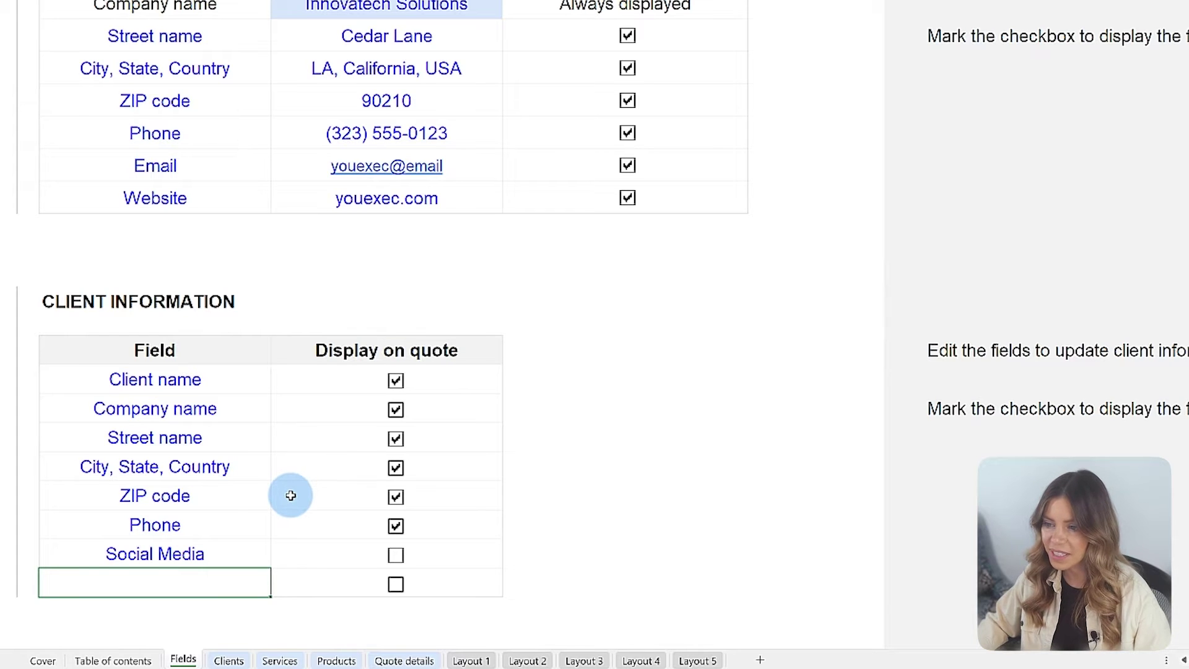
Step: Hide street name and city/state/country from the quote, keeping the company name shown
{"action": "left_click", "coordinate": [396, 412]}
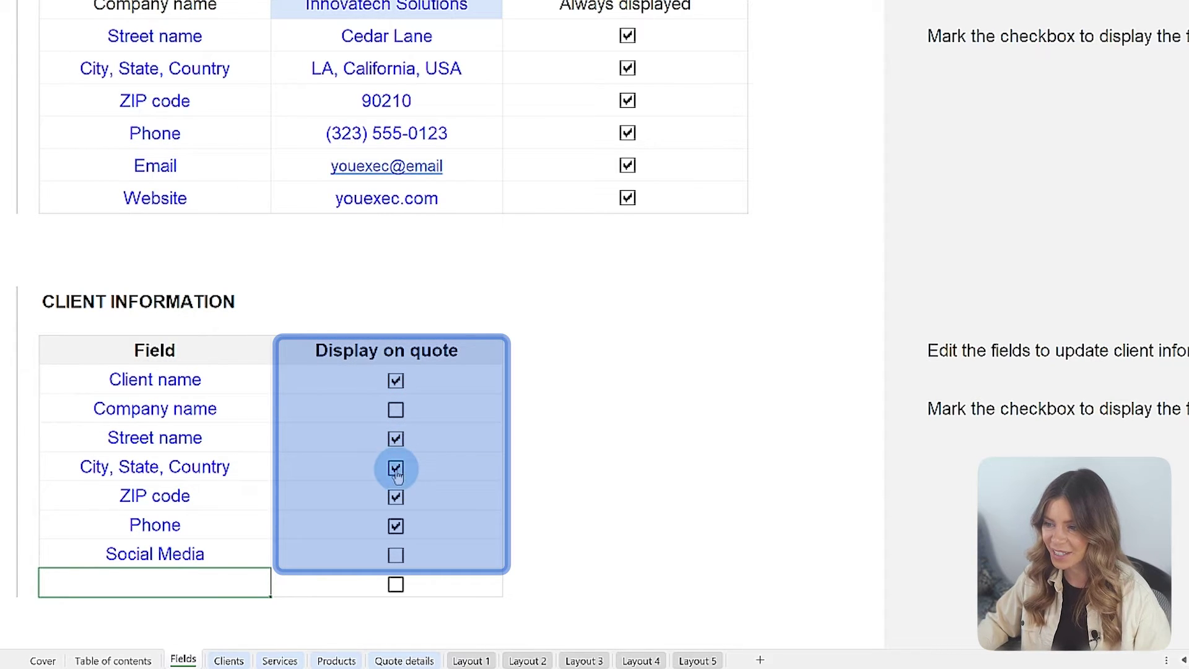
{"action": "left_click", "coordinate": [395, 470]}
{"action": "left_click", "coordinate": [396, 439]}
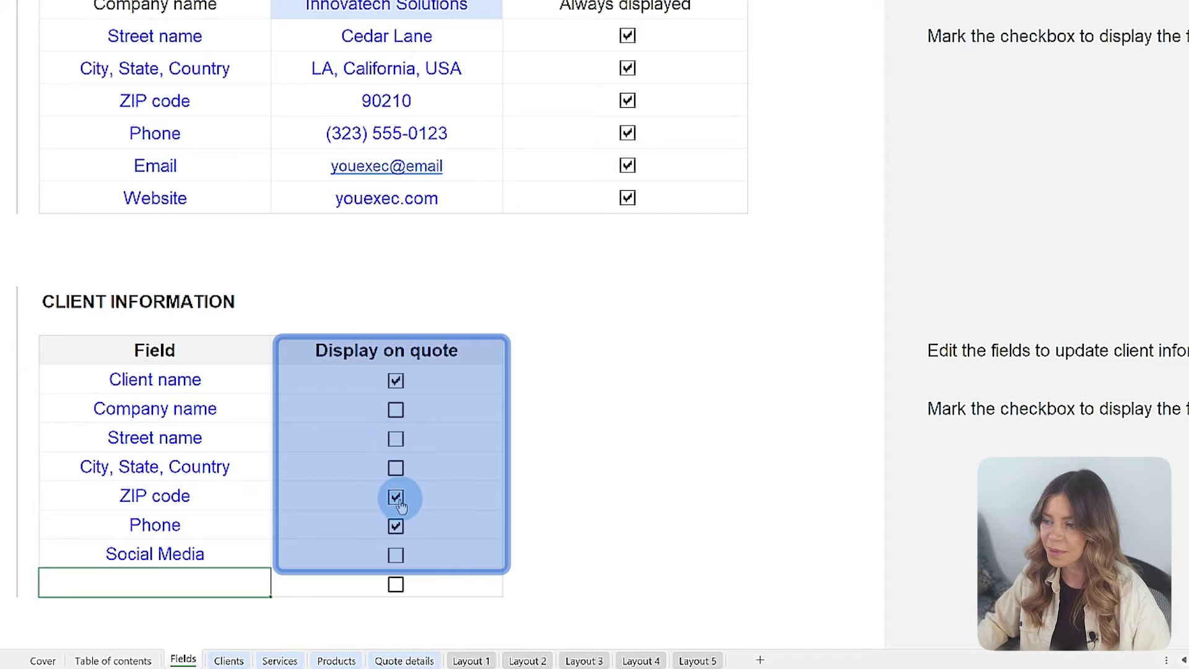
{"action": "left_click", "coordinate": [400, 410]}
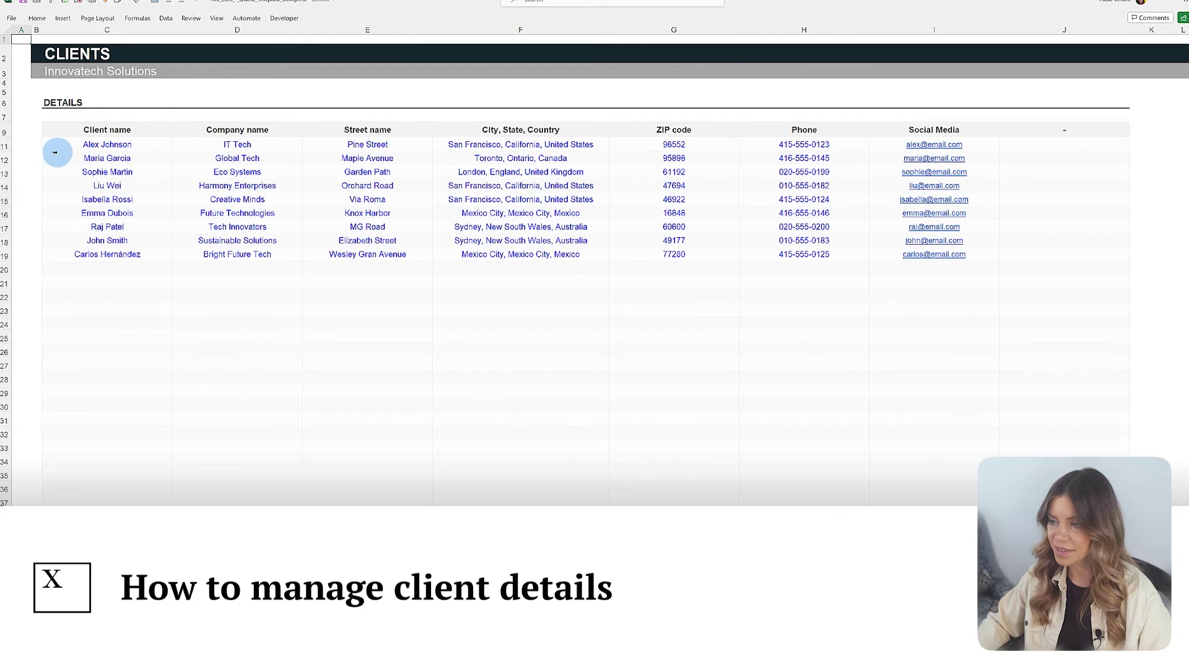
Step: Start a new client row with the contact's name, company NextGen, street and London, England, United Kingdom
{"action": "left_click", "coordinate": [104, 292]}
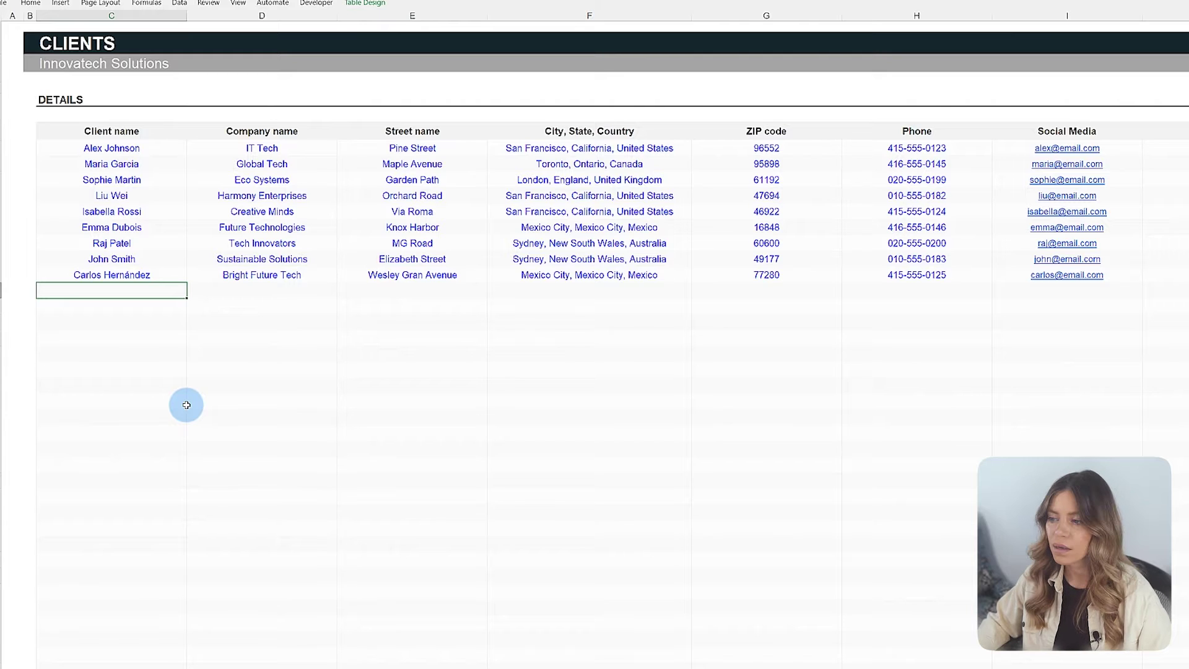
{"action": "key", "text": "Tab"}
{"action": "type", "text": "NextGen"}
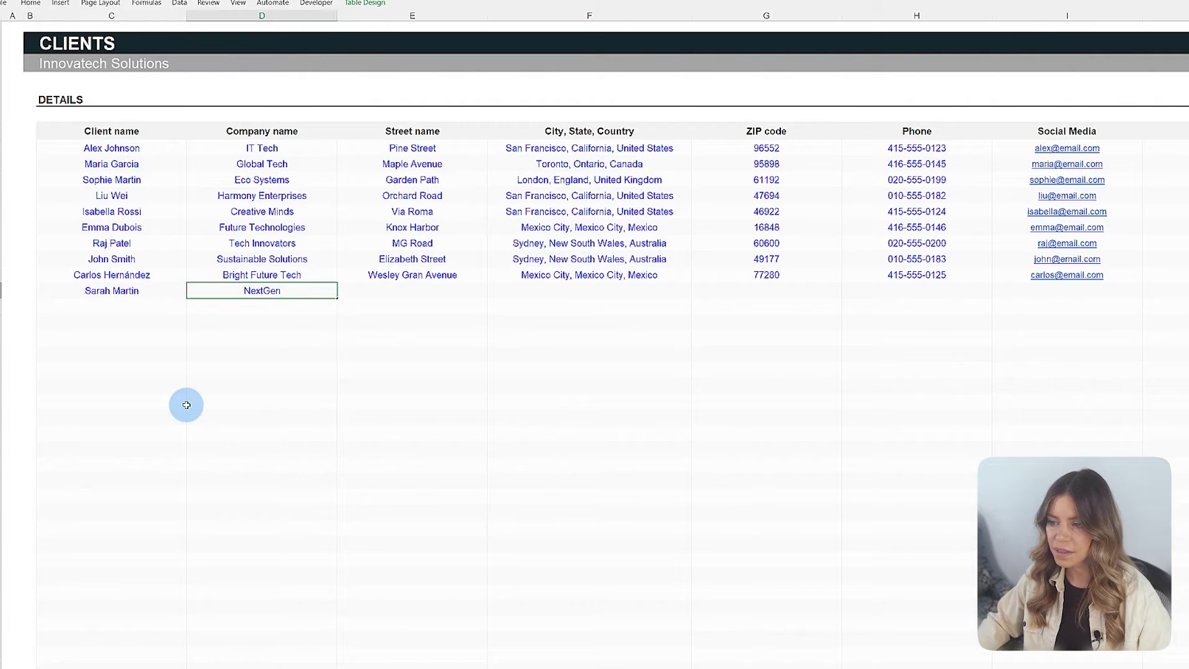
{"action": "key", "text": "Tab"}
{"action": "type", "text": "Watts Street"}
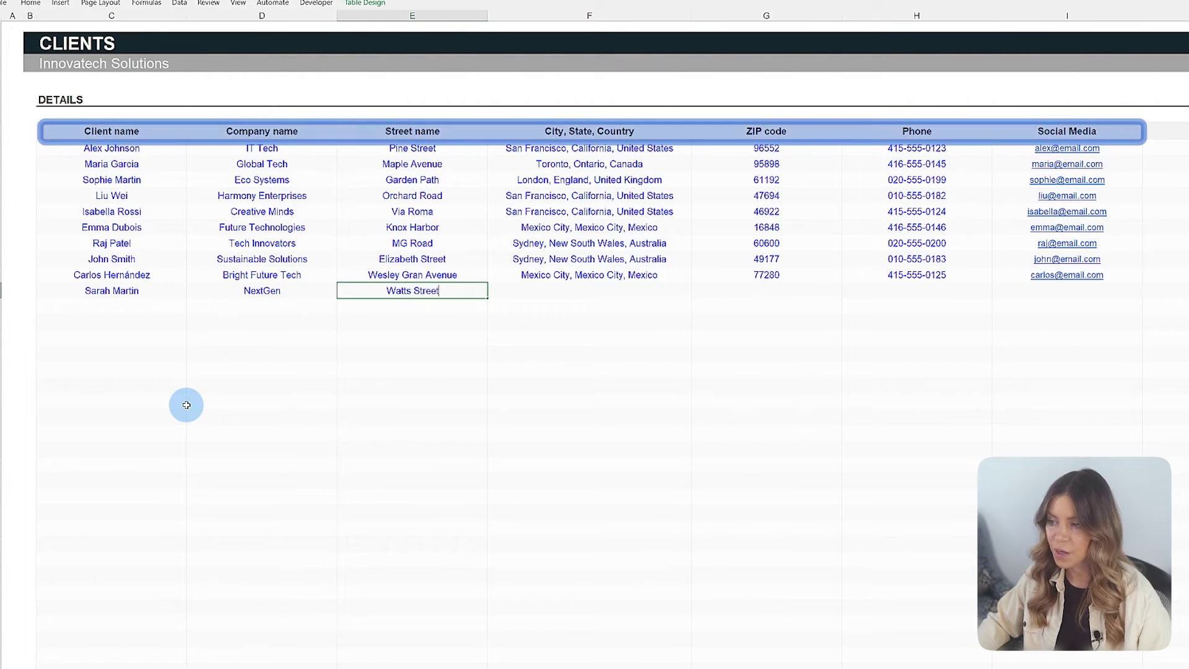
{"action": "key", "text": "Tab"}
{"action": "type", "text": "London, England, United "}
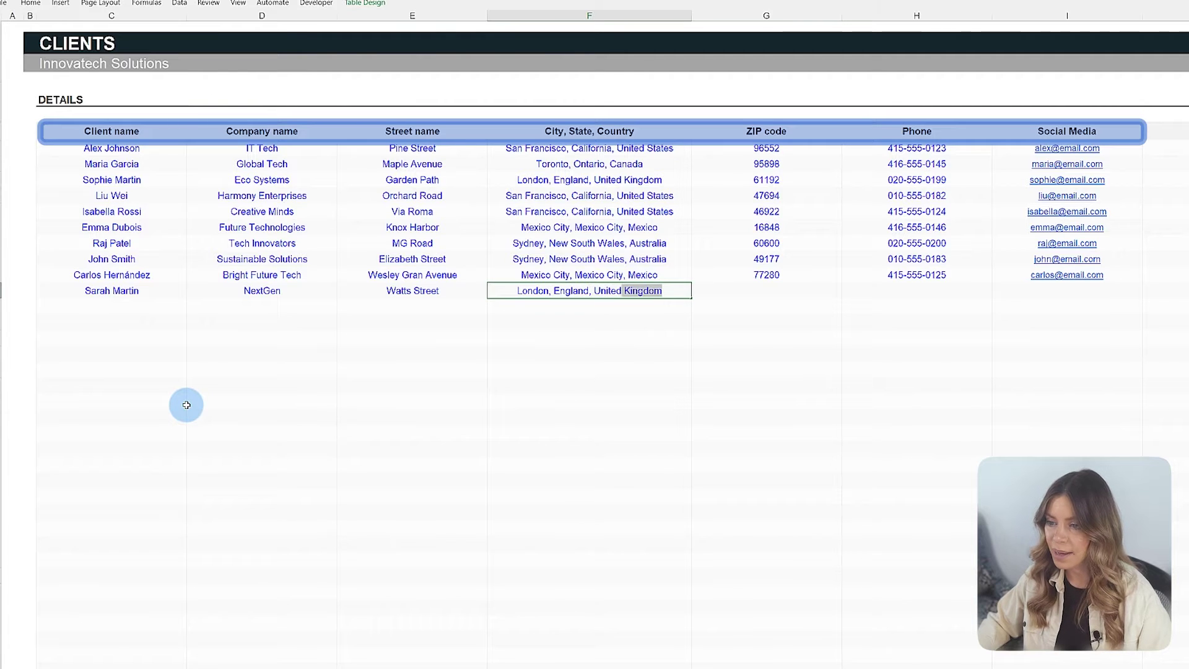
{"action": "type", "text": "Kingdom,"}
{"action": "key", "text": "BackSpace"}
Step: Complete the NextGen client with its ZIP code, phone number and e-mail address
{"action": "key", "text": "Tab"}
{"action": "type", "text": "94103"}
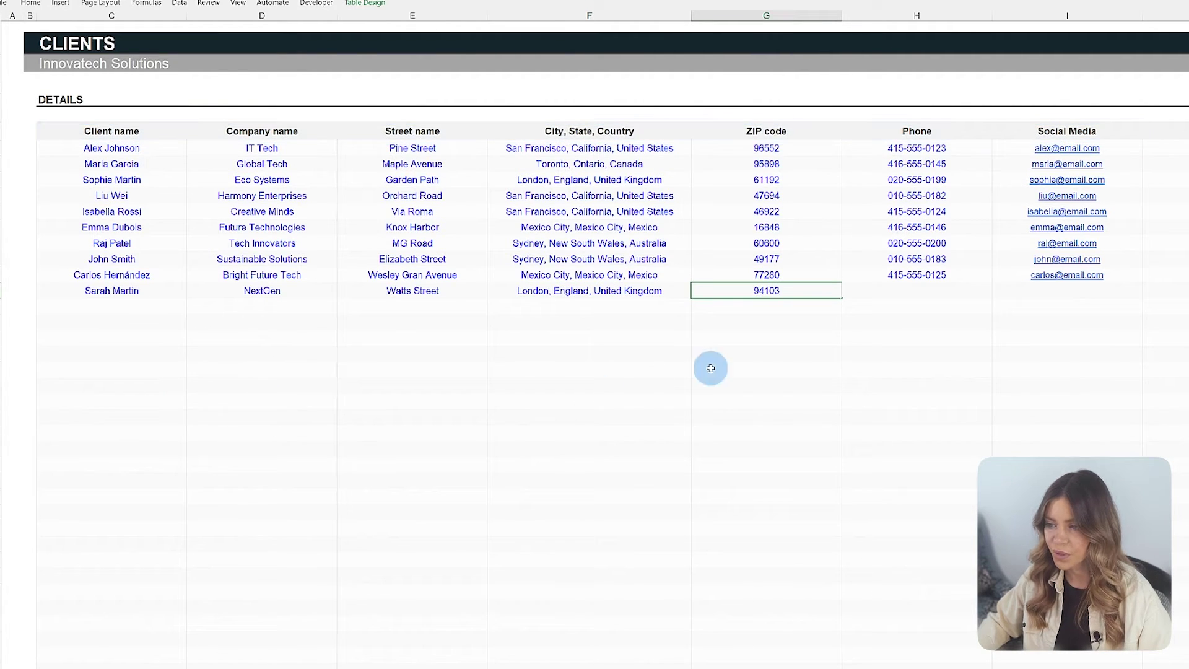
{"action": "key", "text": "Tab"}
{"action": "type", "text": "41"}
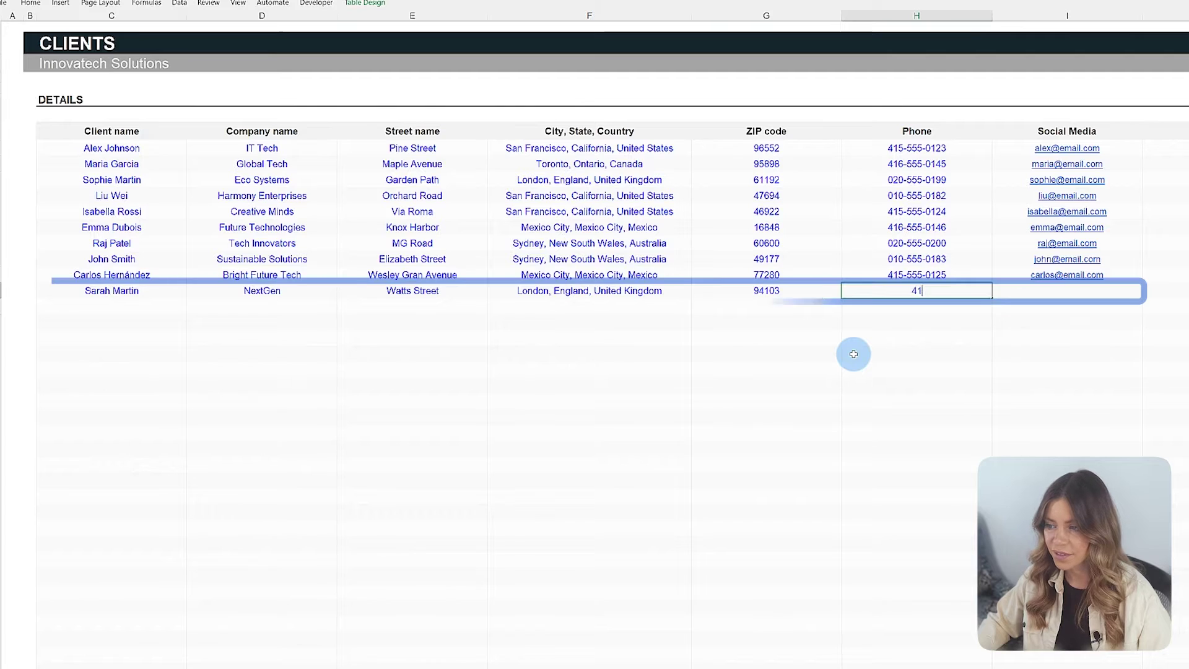
{"action": "type", "text": "6-555-5555"}
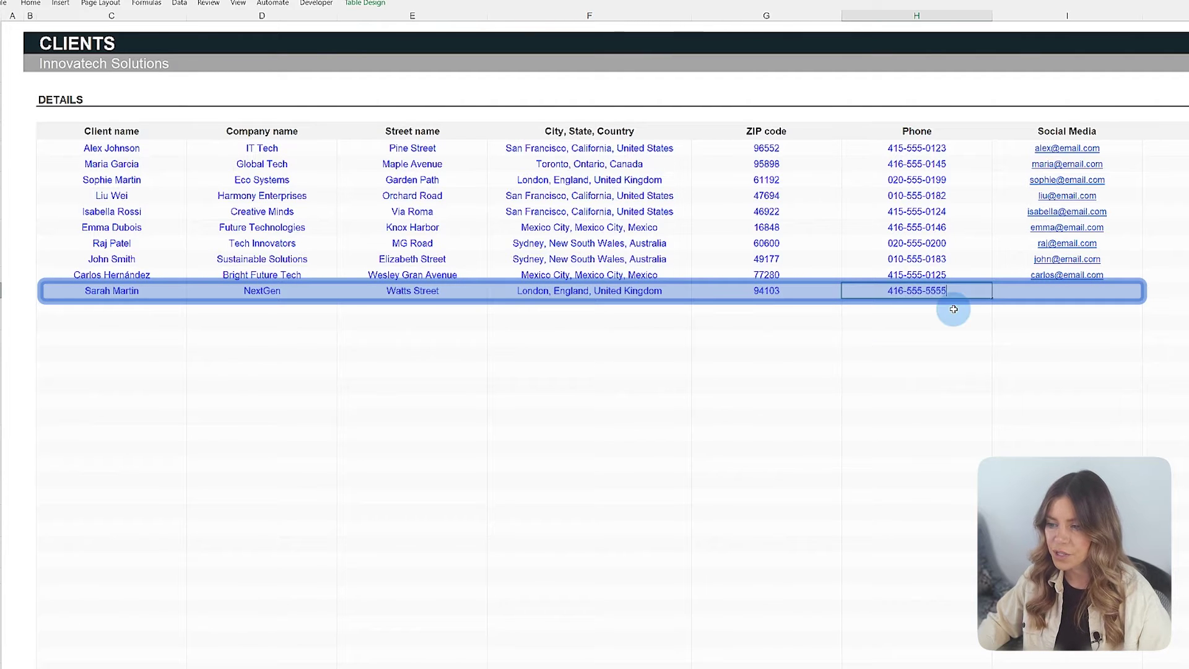
{"action": "key", "text": "Tab"}
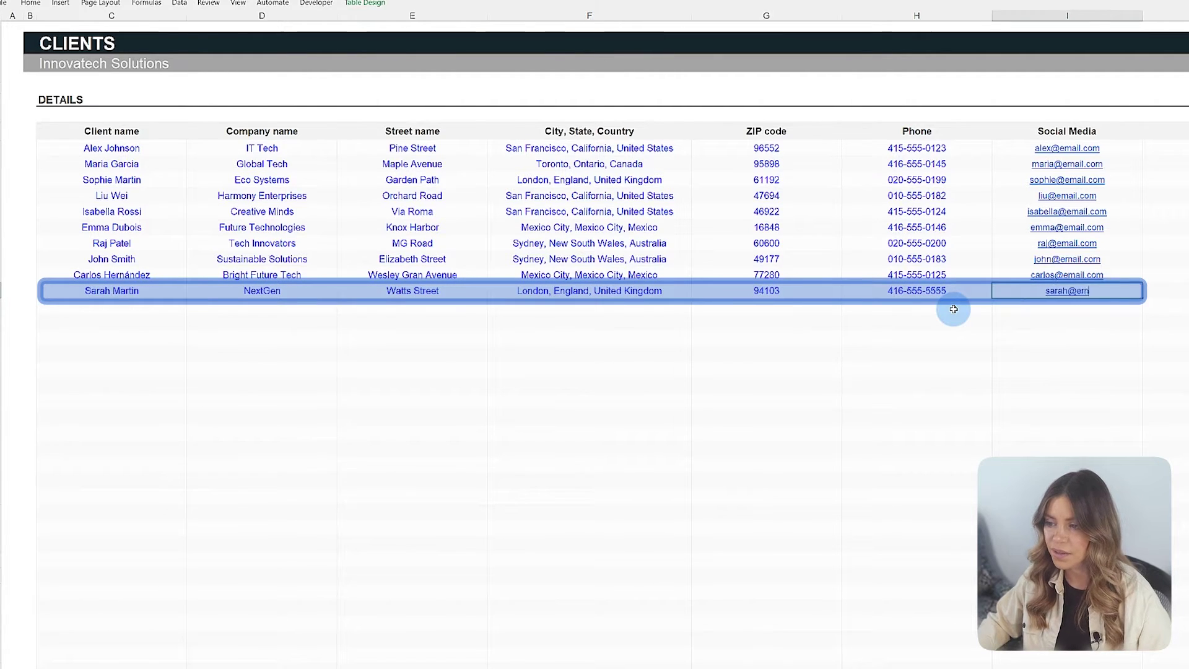
{"action": "key", "text": "Return"}
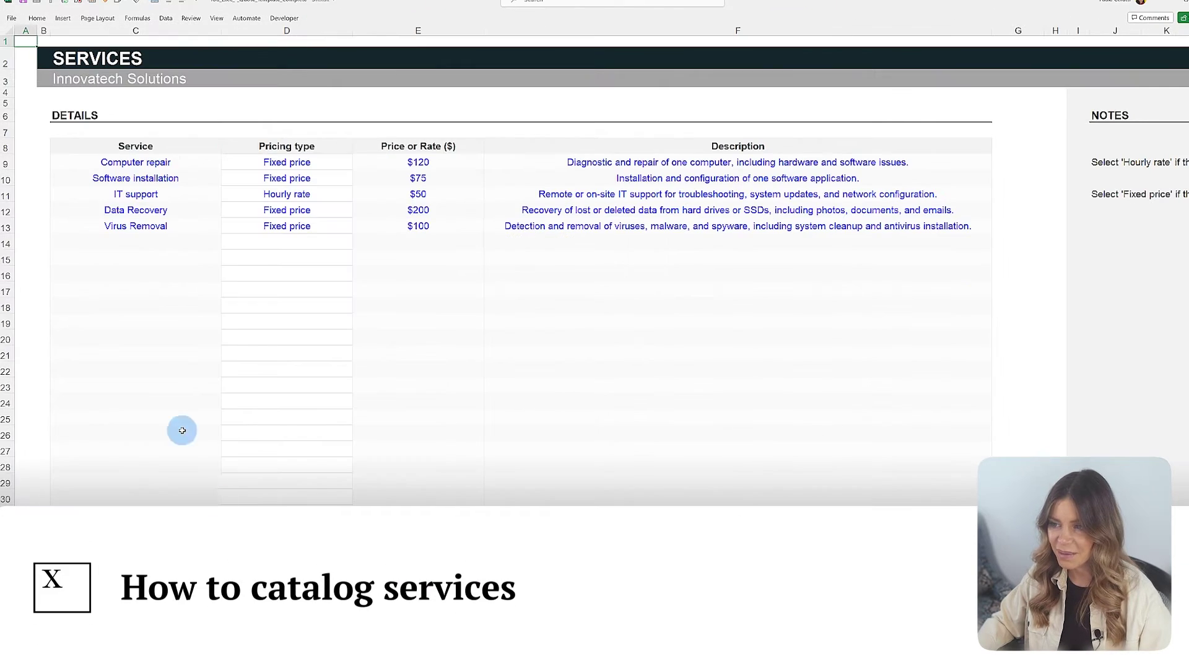
Step: Add a 'PC tune up' service at a $90 Hourly rate, described as disk cleanup and software updates
{"action": "left_click", "coordinate": [85, 244]}
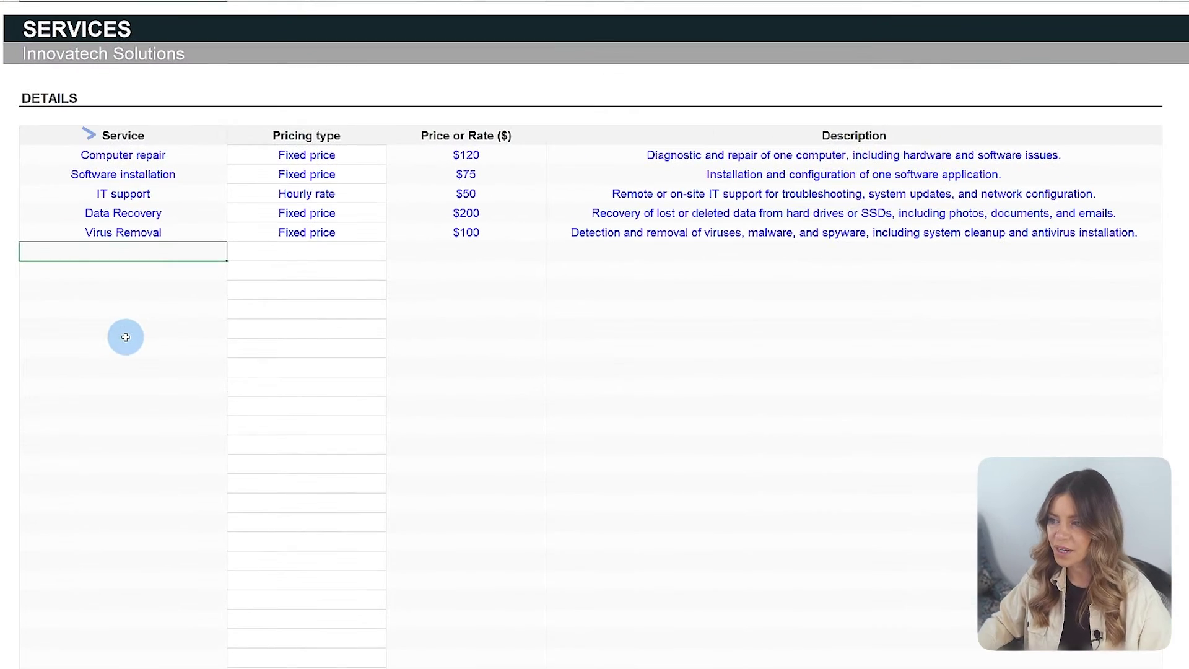
{"action": "type", "text": "PC tune up"}
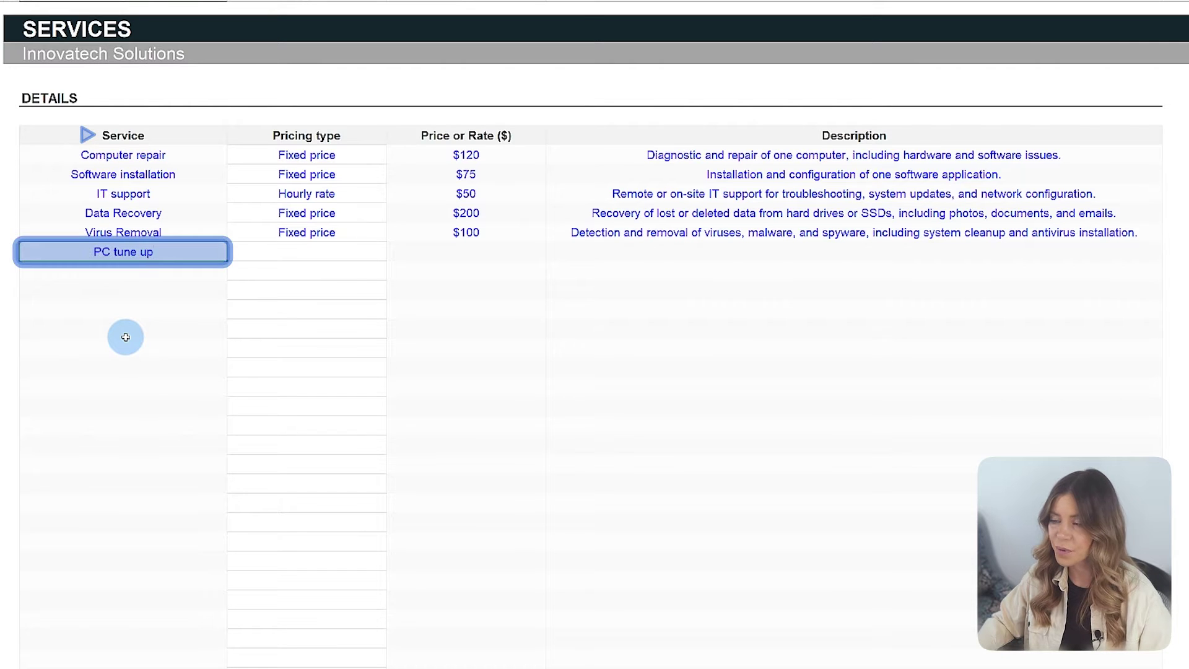
{"action": "left_click", "coordinate": [382, 255]}
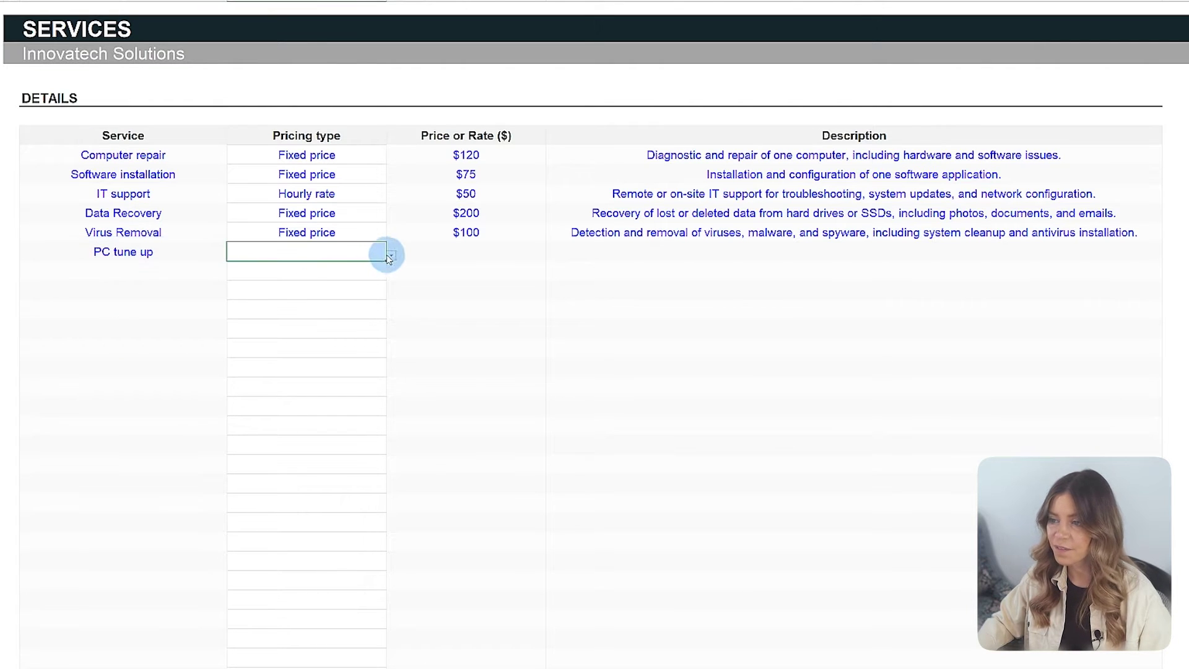
{"action": "left_click", "coordinate": [390, 256]}
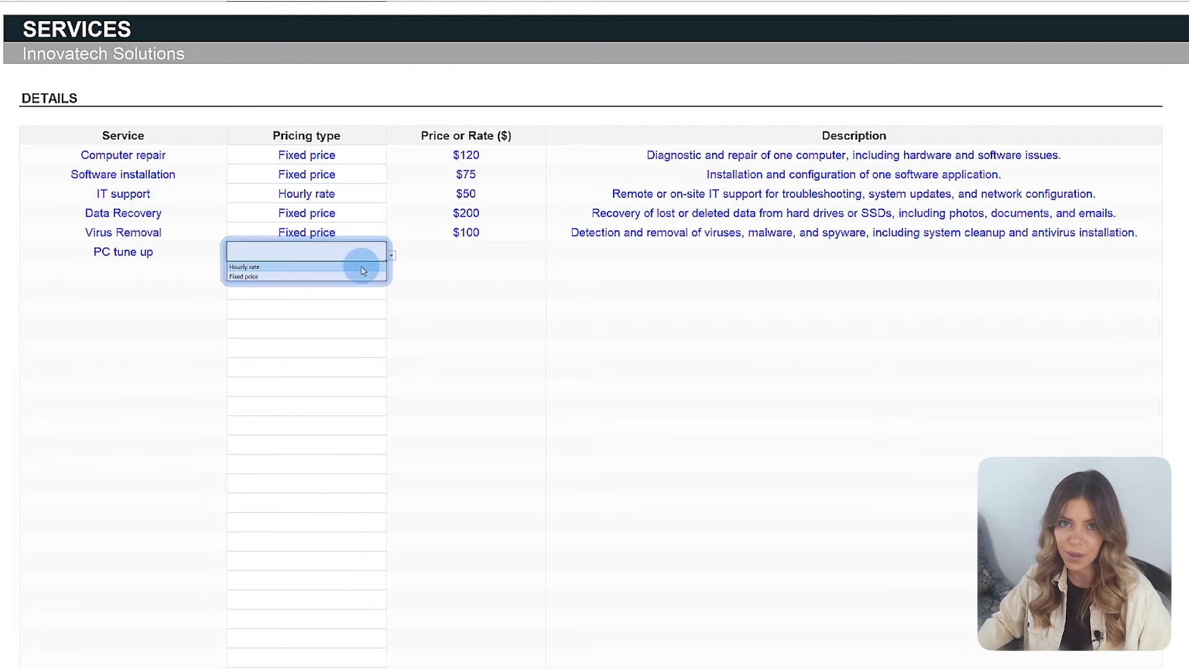
{"action": "left_click", "coordinate": [364, 266]}
{"action": "left_click", "coordinate": [438, 252]}
{"action": "key", "text": "Tab"}
{"action": "type", "text": "Optim"}
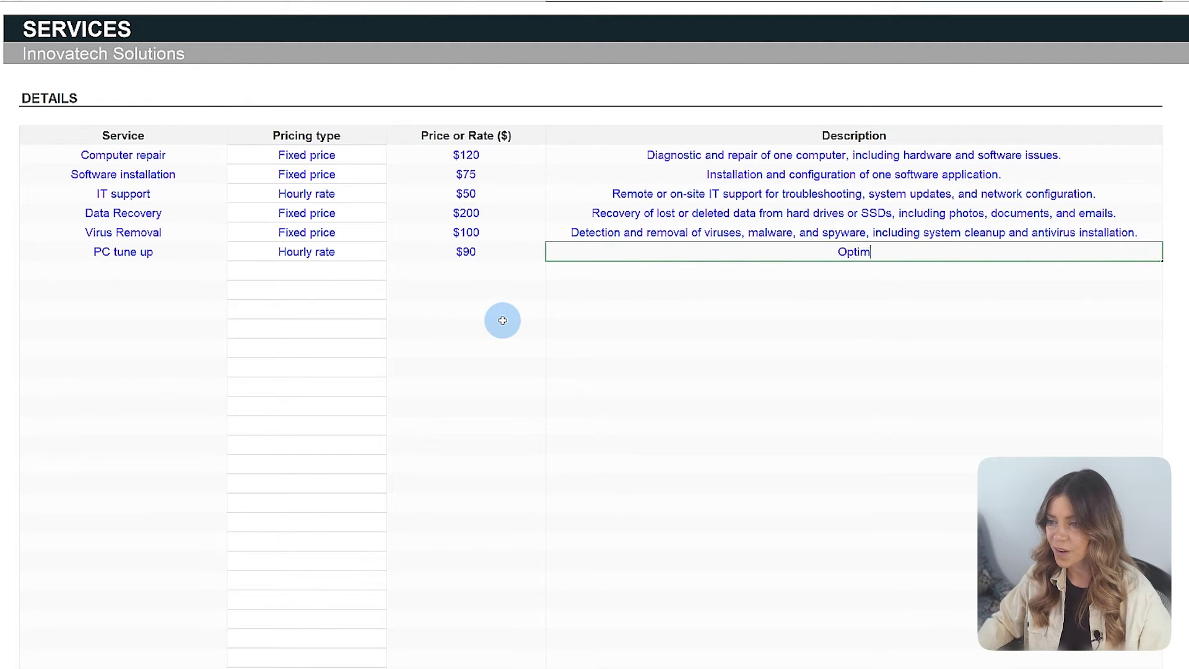
{"action": "type", "text": "ization of PC performance through disk cleanup, software updates and othe"}
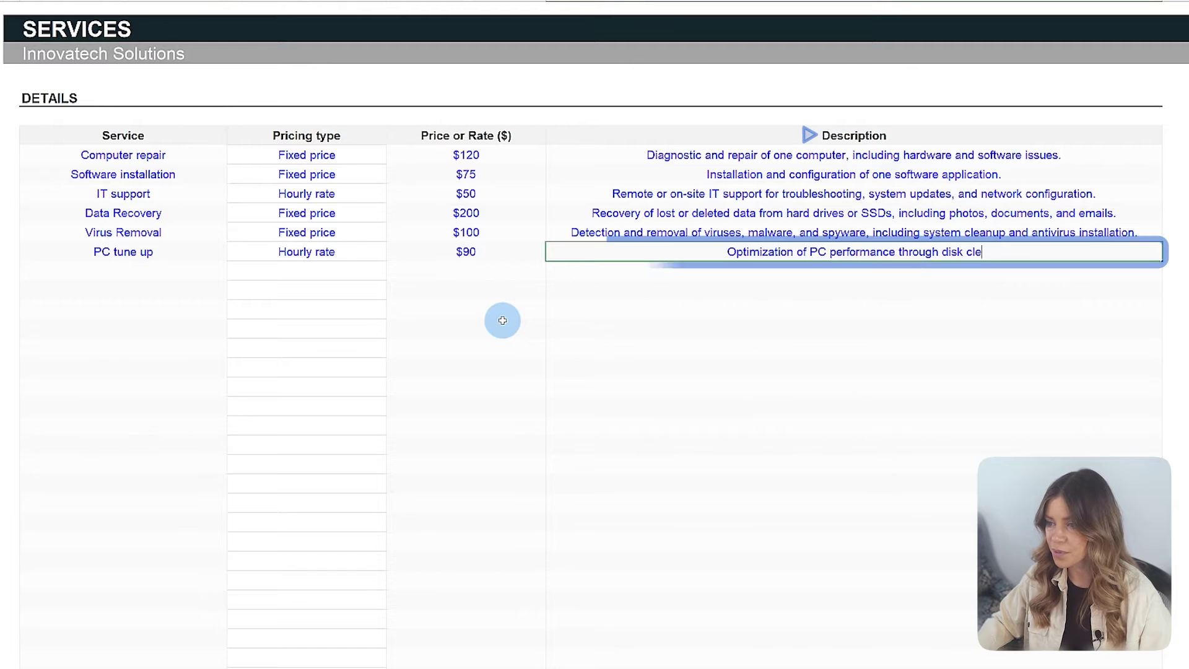
{"action": "type", "text": "rs."}
{"action": "key", "text": "Return"}
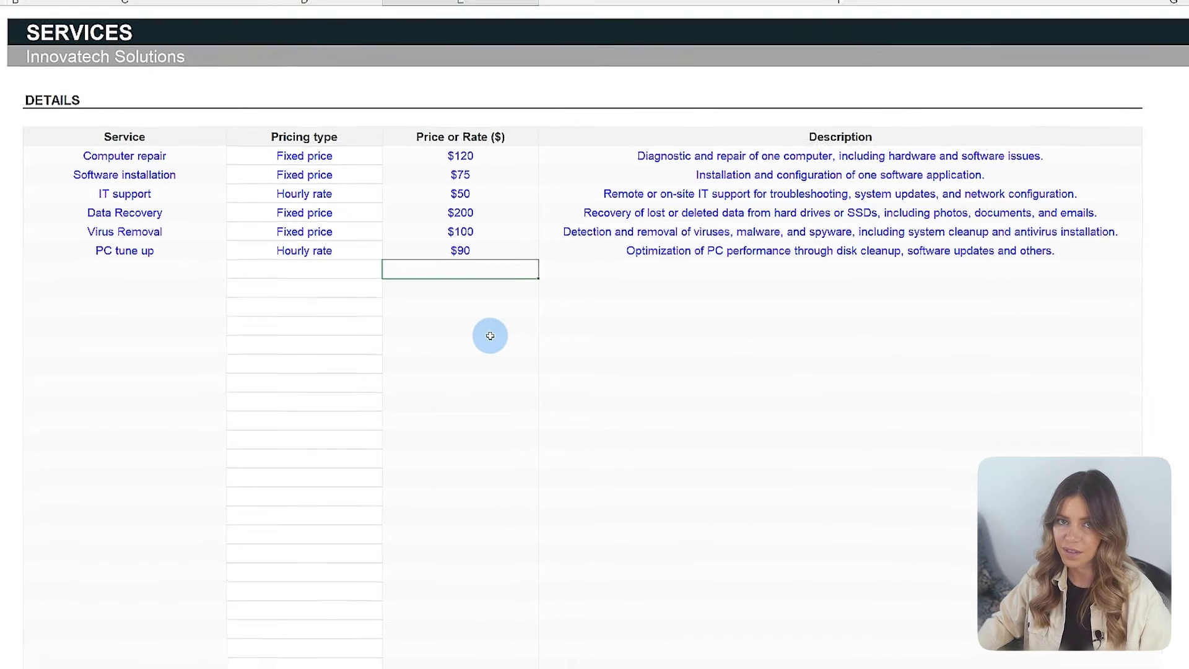
{"action": "left_click", "coordinate": [265, 652]}
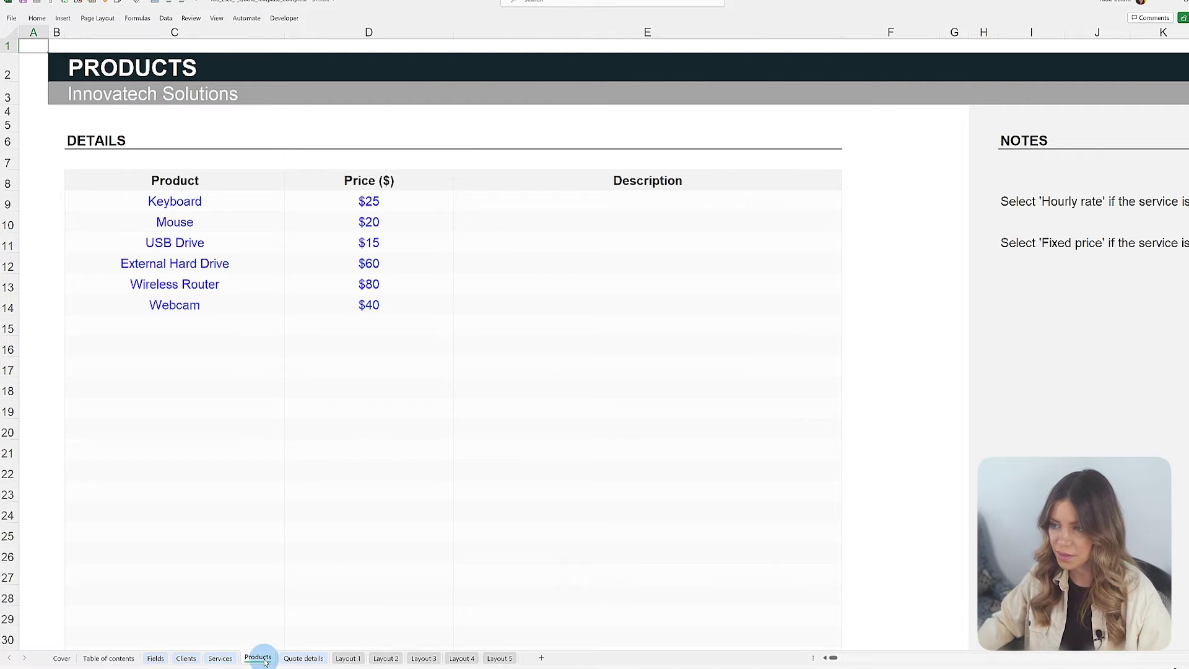
Step: Add product 'Monitor (24-inch, LED)' priced 120 with description '2 units available'
{"action": "left_click", "coordinate": [256, 326]}
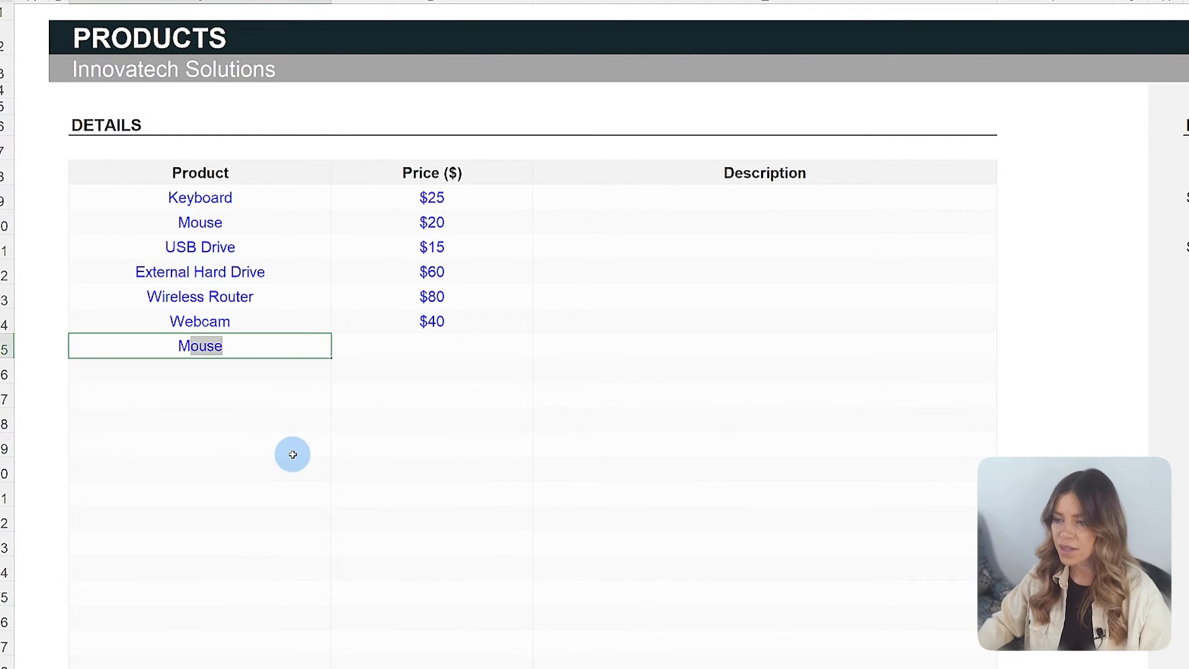
{"action": "type", "text": "Monitor (24-i"}
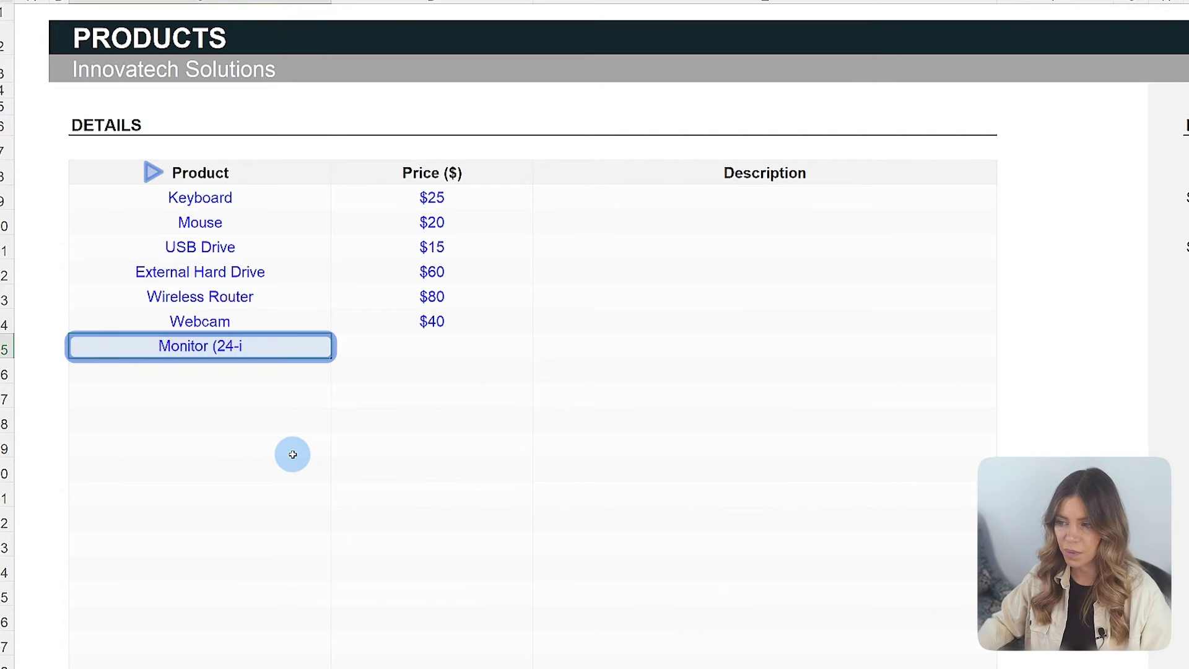
{"action": "type", "text": "nch, LED)"}
{"action": "key", "text": "Tab"}
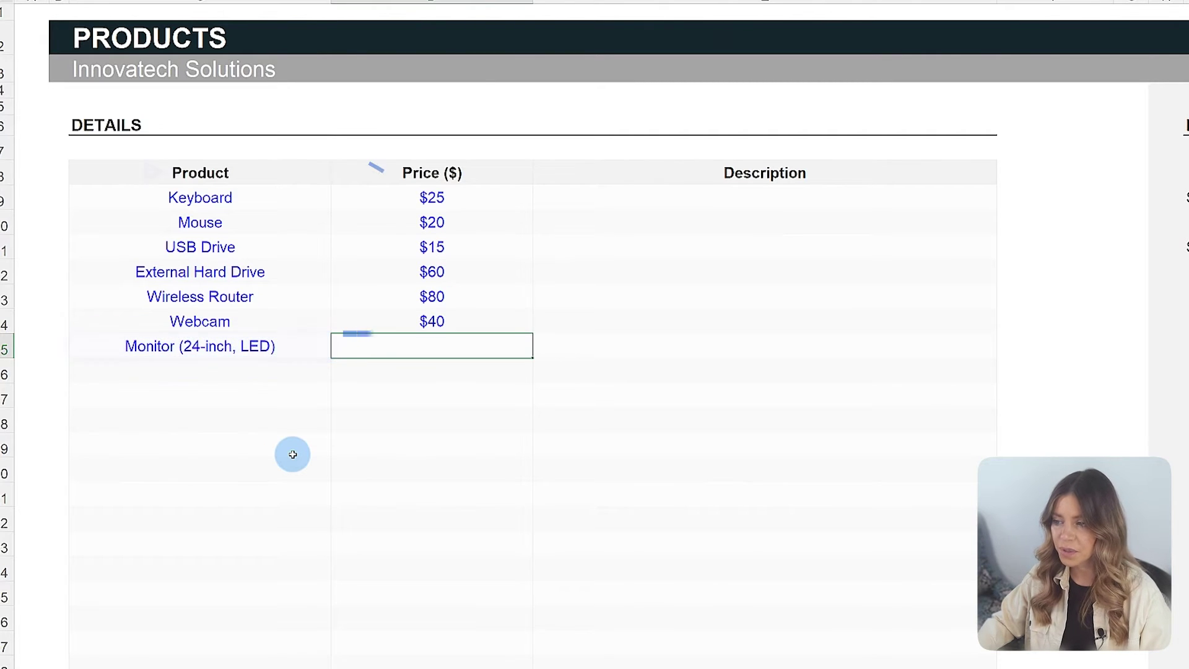
{"action": "type", "text": "120"}
{"action": "key", "text": "Return"}
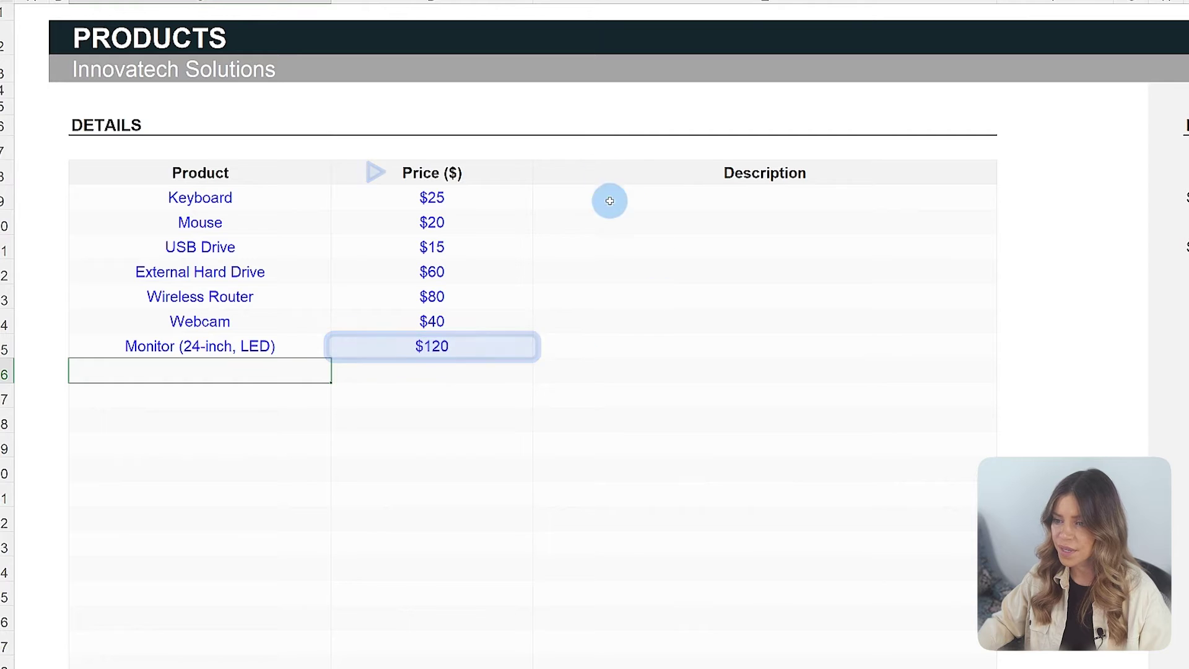
{"action": "left_click", "coordinate": [605, 345]}
{"action": "type", "text": "2 units available"}
{"action": "key", "text": "Return"}
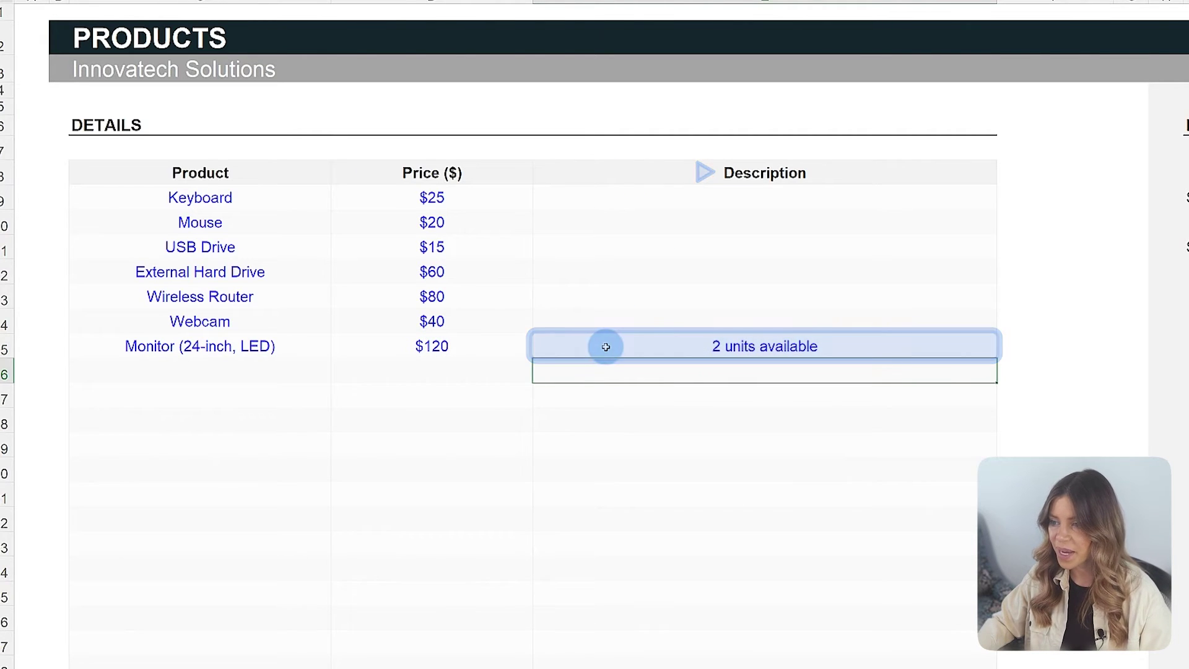
{"action": "left_click", "coordinate": [286, 653]}
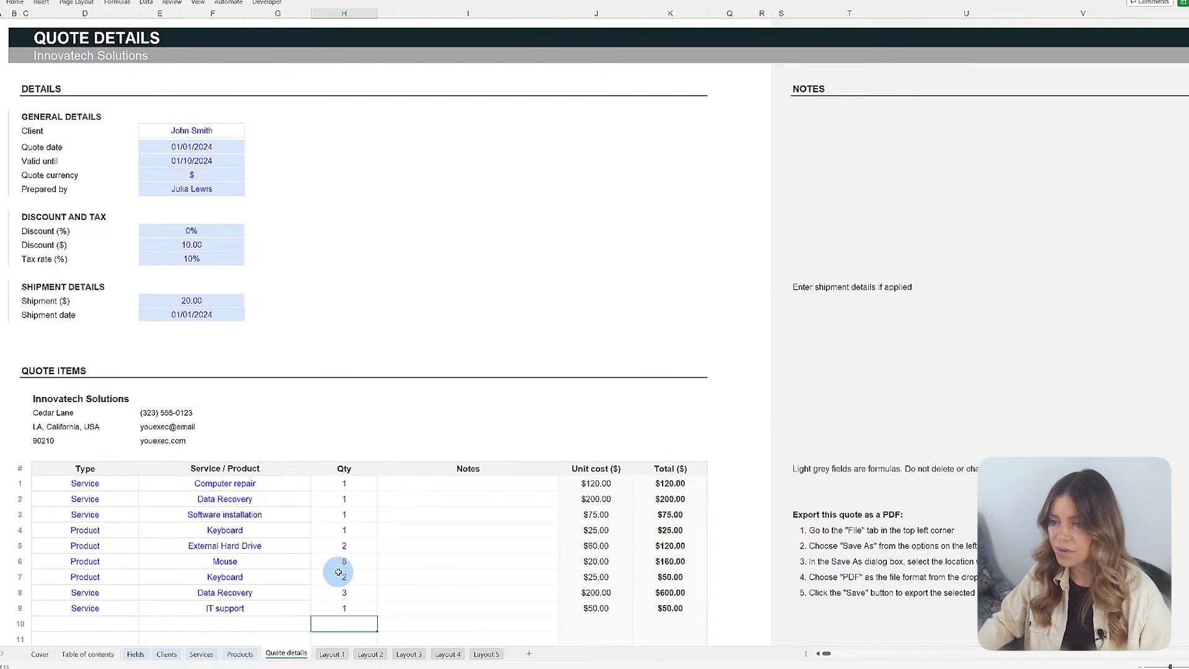
Step: Describe IT support as 'Remote or on-site IT support' and add a Fixed price $200 Data Recovery service
{"action": "left_click", "coordinate": [154, 624]}
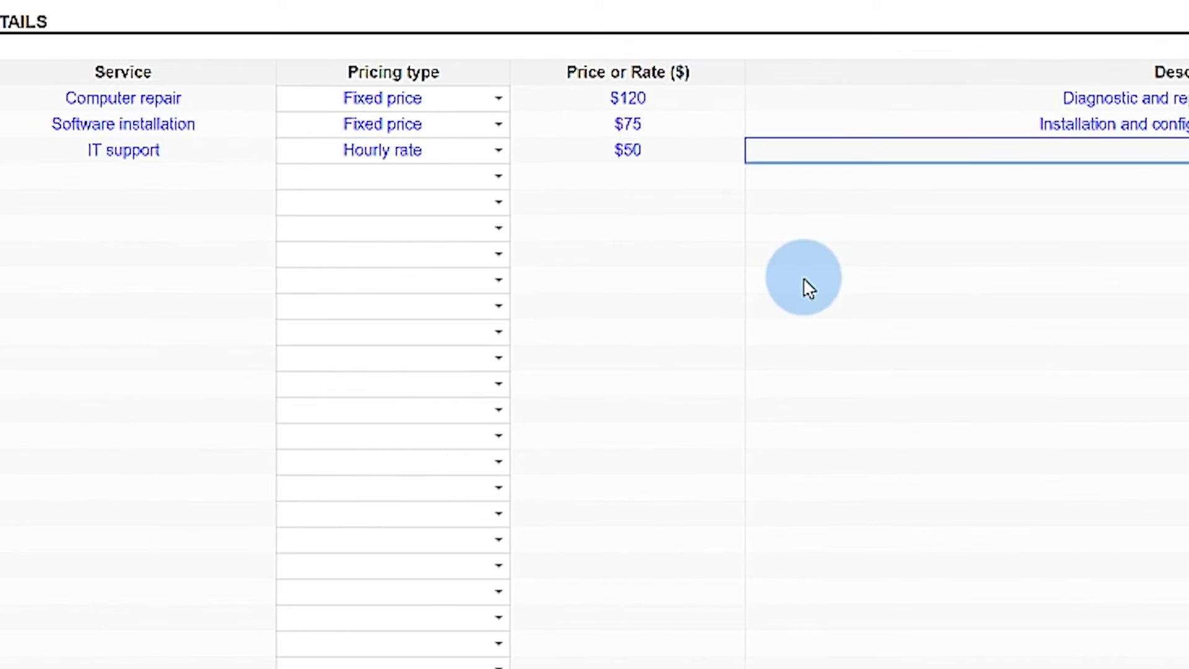
{"action": "type", "text": "Remote or on-site IT support"}
{"action": "key", "text": "Return"}
{"action": "type", "text": "Data Recovery"}
{"action": "key", "text": "Tab"}
{"action": "type", "text": "Fixed price"}
{"action": "key", "text": "Tab"}
{"action": "type", "text": "$200Recovert"}
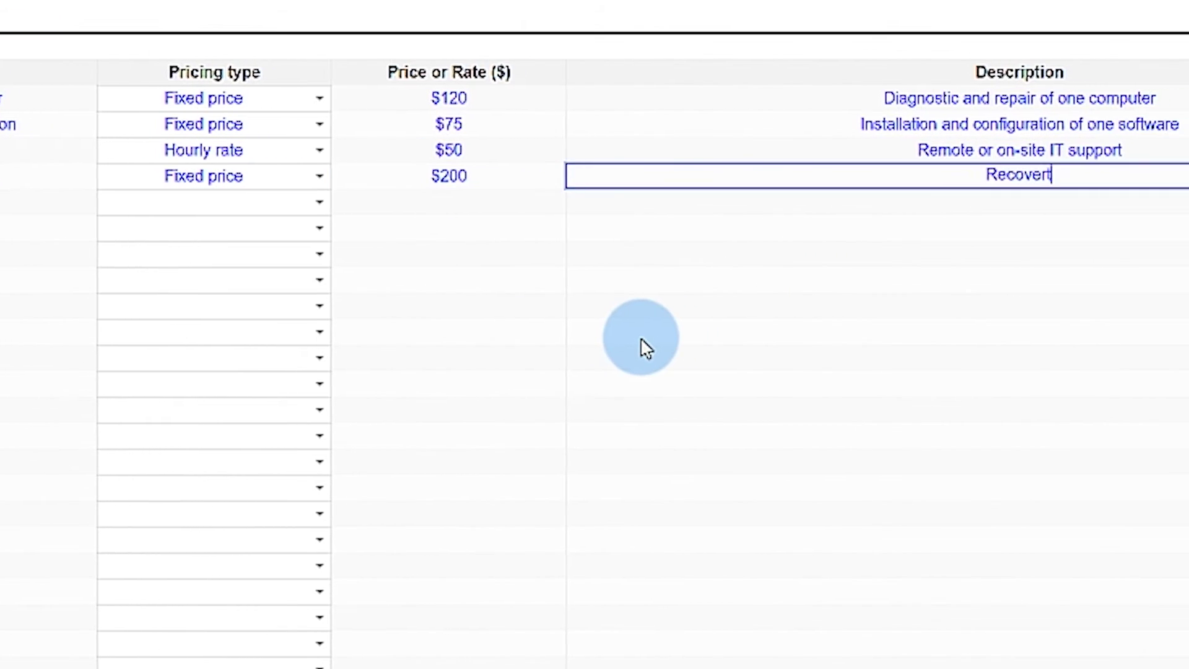
{"action": "key", "text": "BackSpace"}
{"action": "type", "text": "y of lost"}
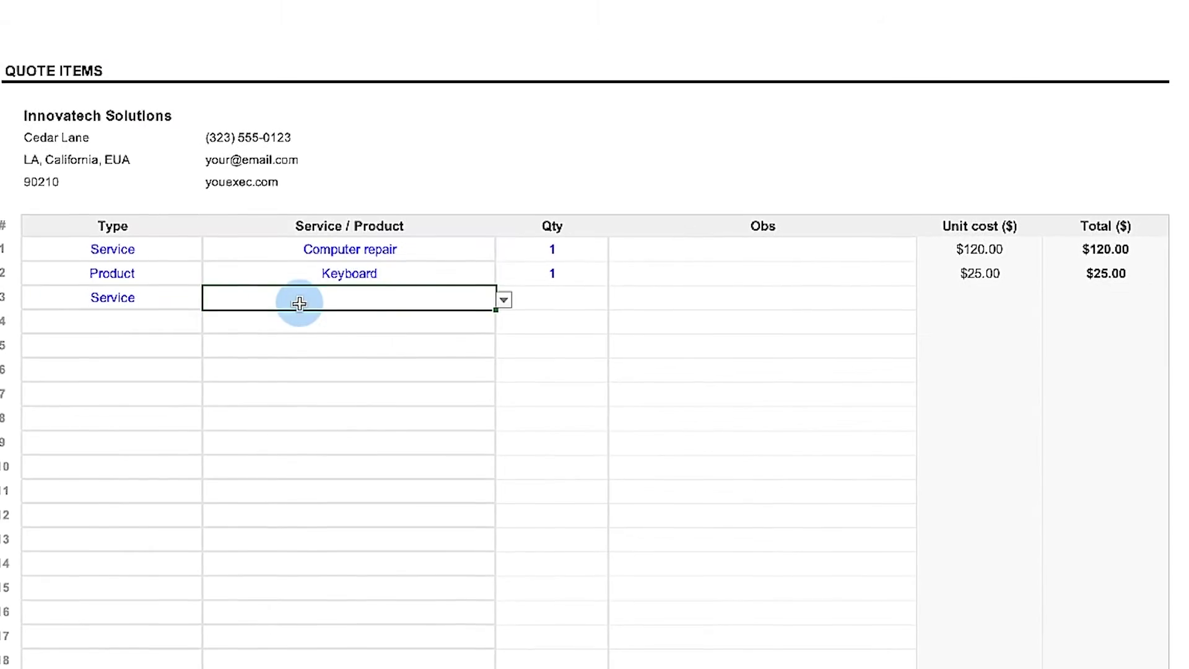
Step: Fill sample quote item rows, including a quantity of 2 and an IT support entry
{"action": "left_click", "coordinate": [215, 323]}
{"action": "left_click", "coordinate": [54, 342]}
{"action": "left_click", "coordinate": [178, 347]}
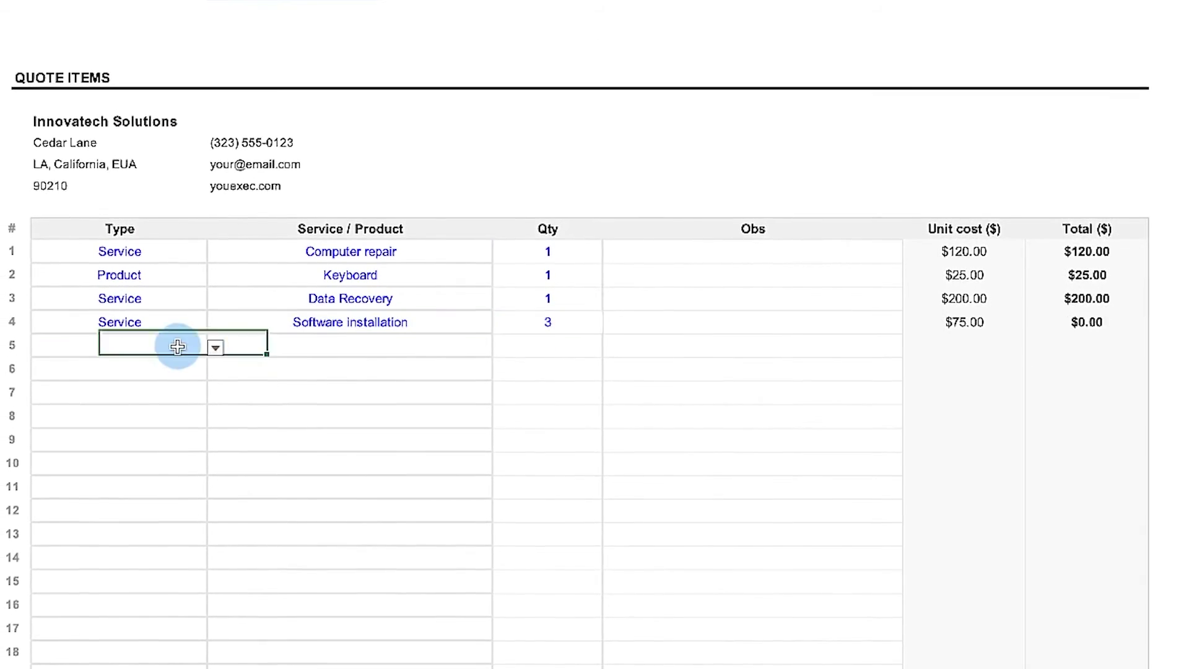
{"action": "left_click", "coordinate": [545, 347]}
{"action": "type", "text": "2"}
{"action": "left_click", "coordinate": [558, 369]}
{"action": "left_click", "coordinate": [345, 390]}
{"action": "type", "text": "IT supp"}
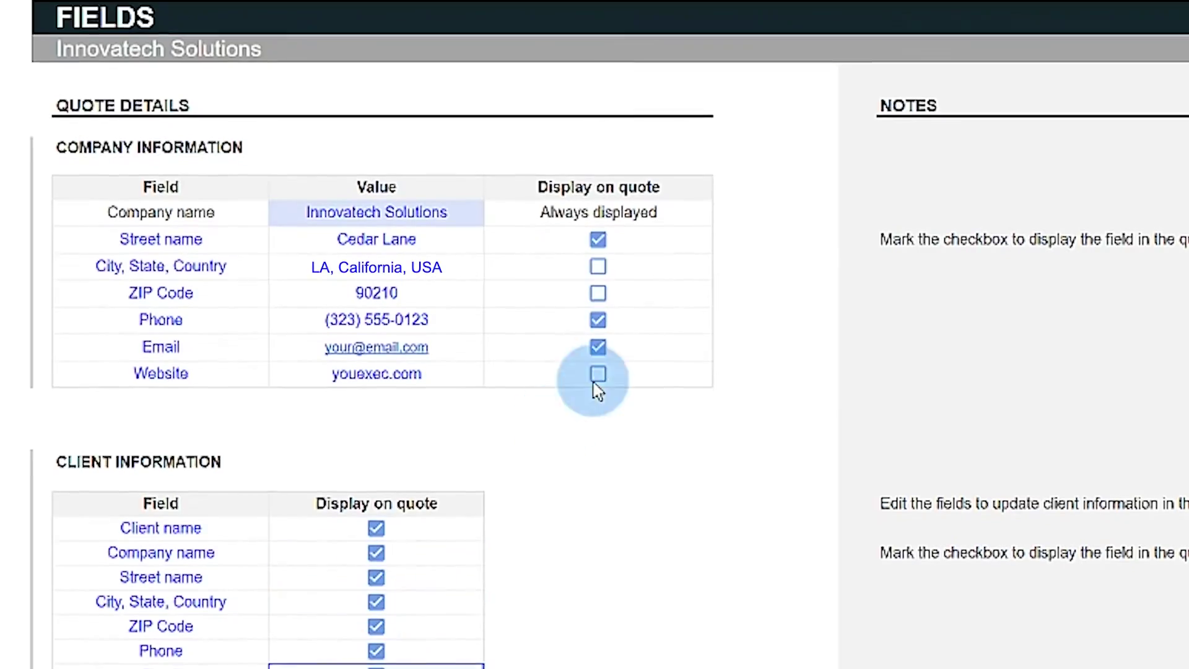
Step: Tick City/State/Country, ZIP Code, Website, Email and Social Media to display on the quote
{"action": "left_click", "coordinate": [598, 266]}
{"action": "left_click", "coordinate": [597, 292]}
{"action": "left_click", "coordinate": [597, 374]}
{"action": "left_click", "coordinate": [161, 374]}
{"action": "type", "text": "Social Media"}
{"action": "left_click", "coordinate": [376, 668]}
{"action": "left_click", "coordinate": [376, 668]}
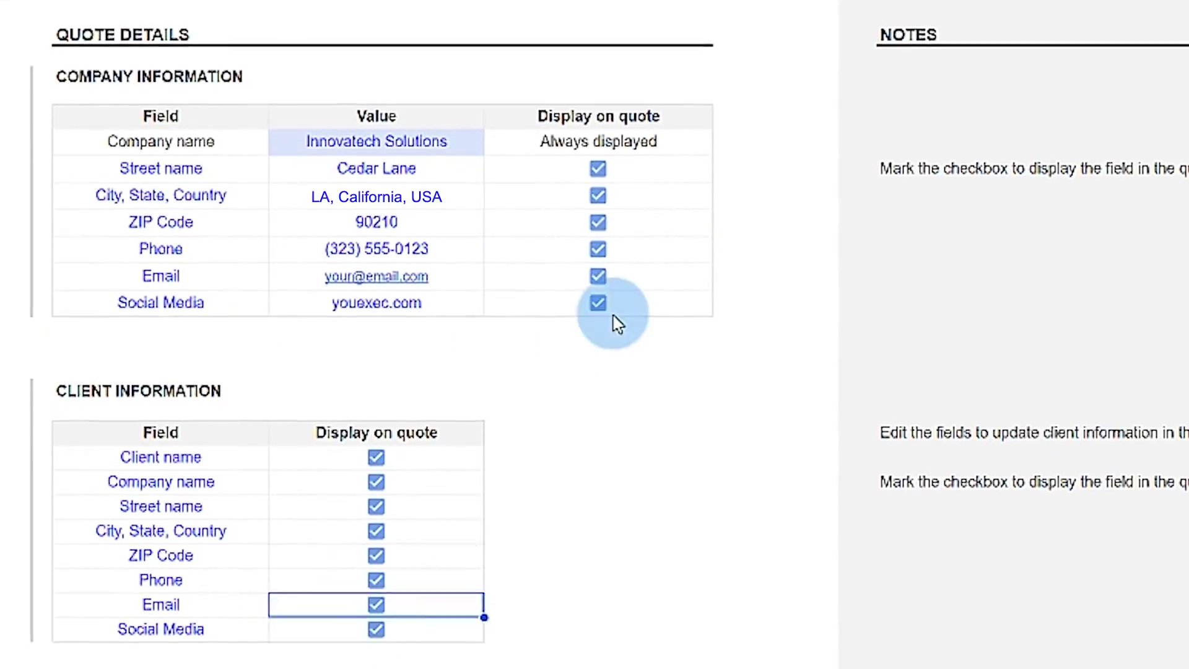
{"action": "left_click", "coordinate": [597, 248]}
{"action": "left_click", "coordinate": [613, 315]}
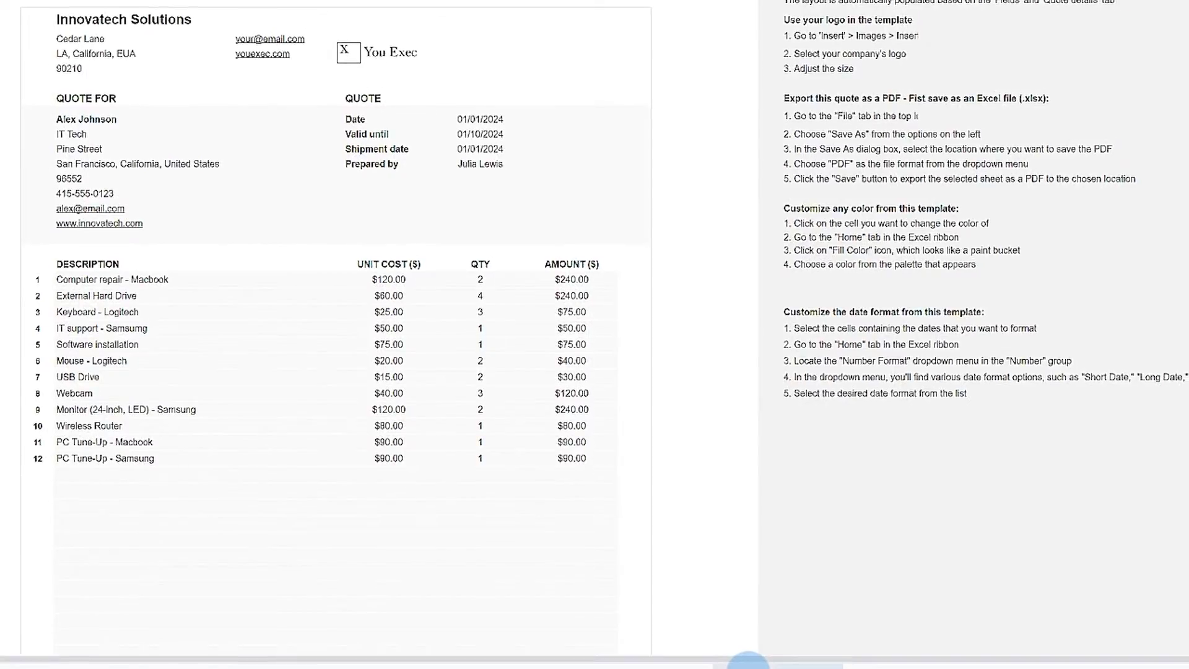
Step: Flip through the layout sheets to preview the quote
{"action": "left_click", "coordinate": [605, 666]}
{"action": "left_click", "coordinate": [544, 665]}
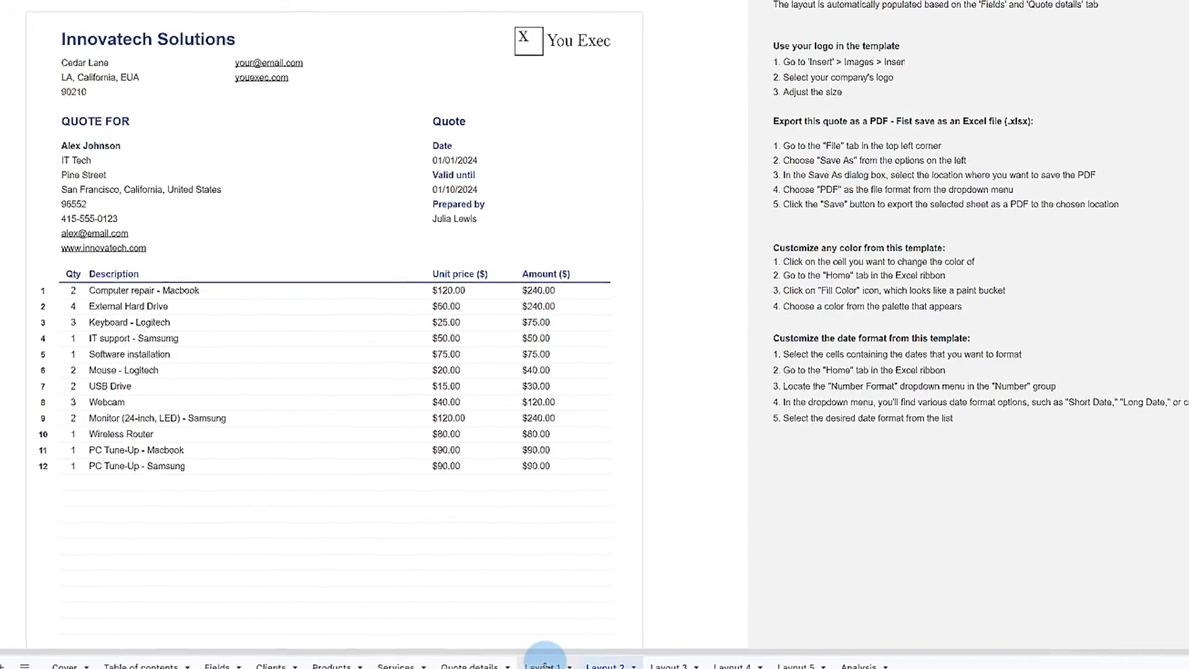
{"action": "left_click", "coordinate": [669, 666]}
{"action": "left_click", "coordinate": [604, 666]}
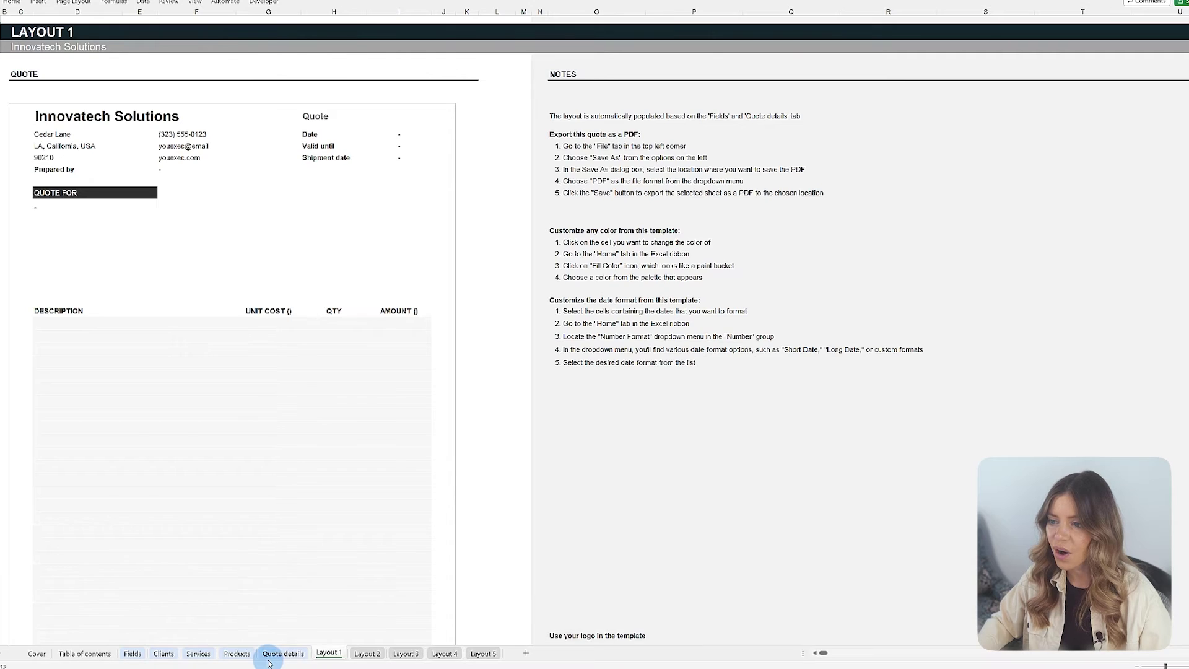
Step: Choose a client from the Client dropdown on the Quote details sheet
{"action": "left_click", "coordinate": [269, 660]}
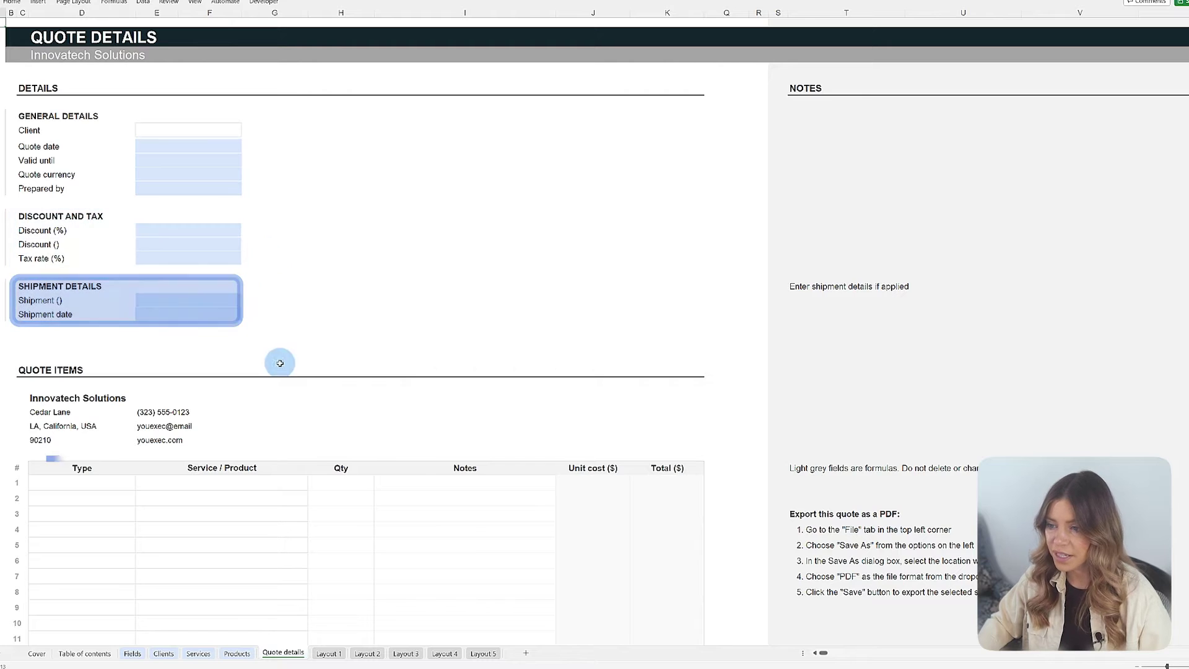
{"action": "left_click", "coordinate": [375, 298]}
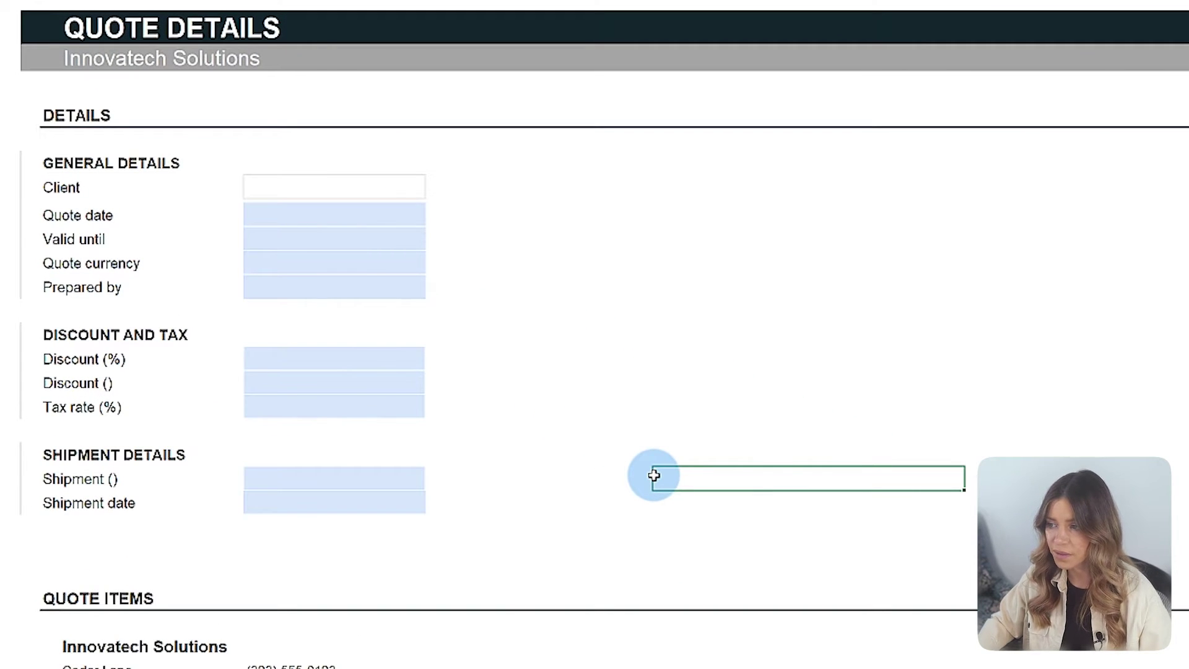
{"action": "left_click", "coordinate": [409, 189]}
{"action": "left_click", "coordinate": [433, 190]}
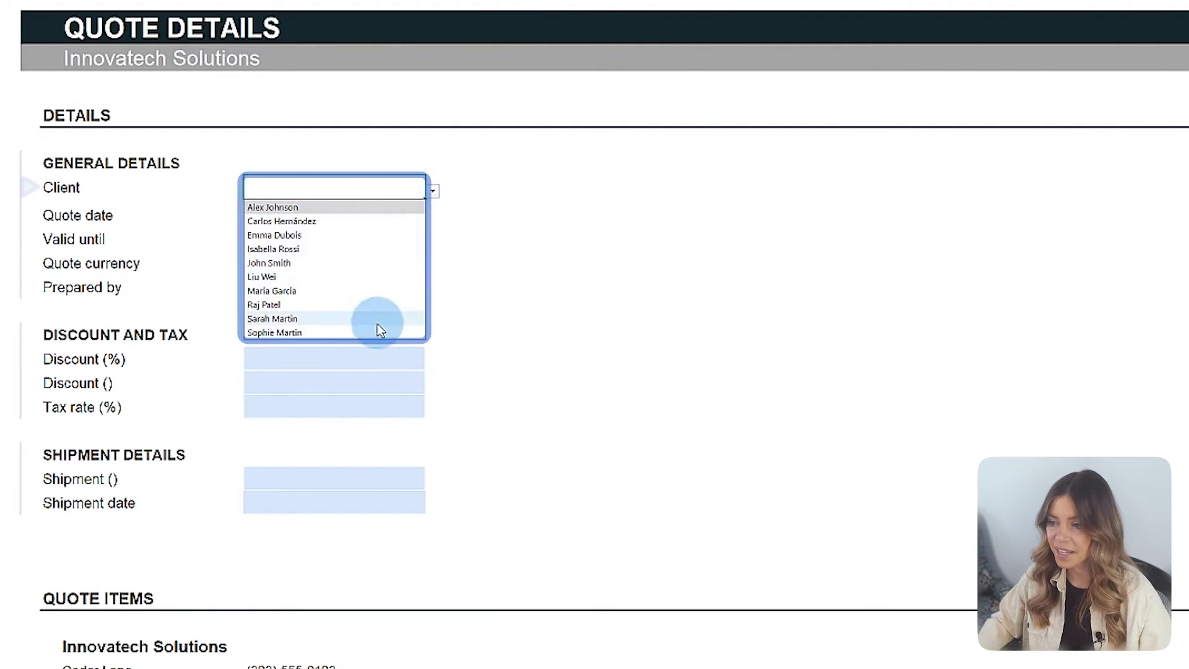
{"action": "left_click", "coordinate": [385, 251]}
{"action": "key", "text": "Return"}
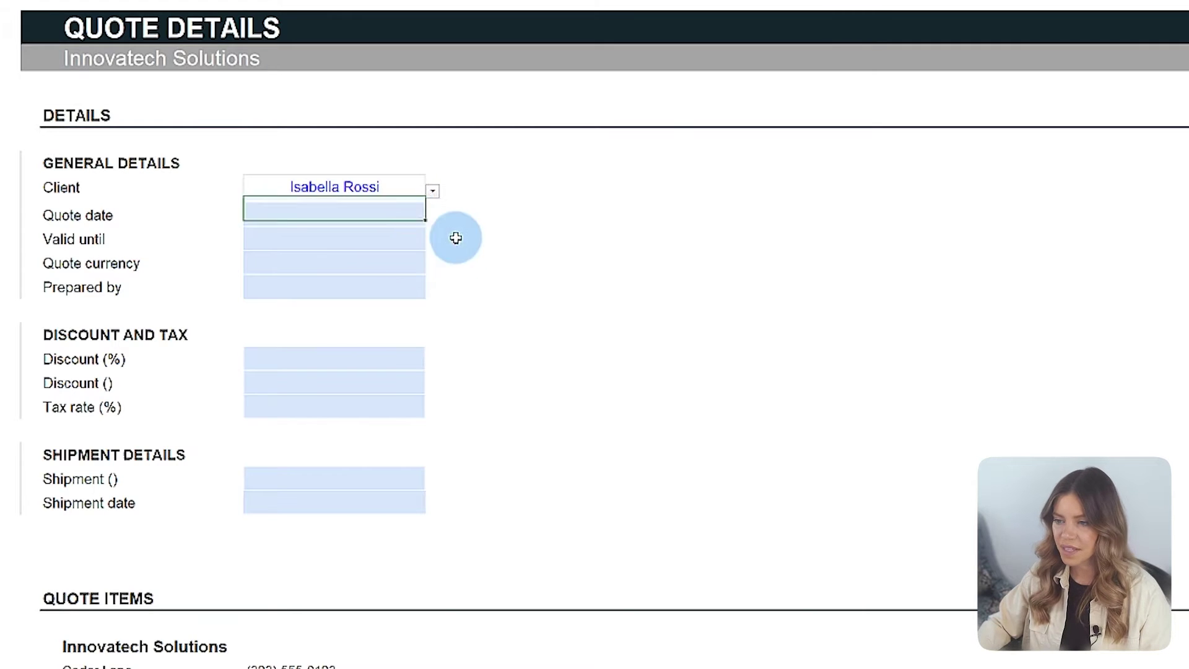
Step: Enter quote date 02/24/2024, valid until 03/01/2024, currency $ and the preparer's name
{"action": "key", "text": "F2"}
{"action": "key", "text": "ctrl+semicolon"}
{"action": "key", "text": "Return"}
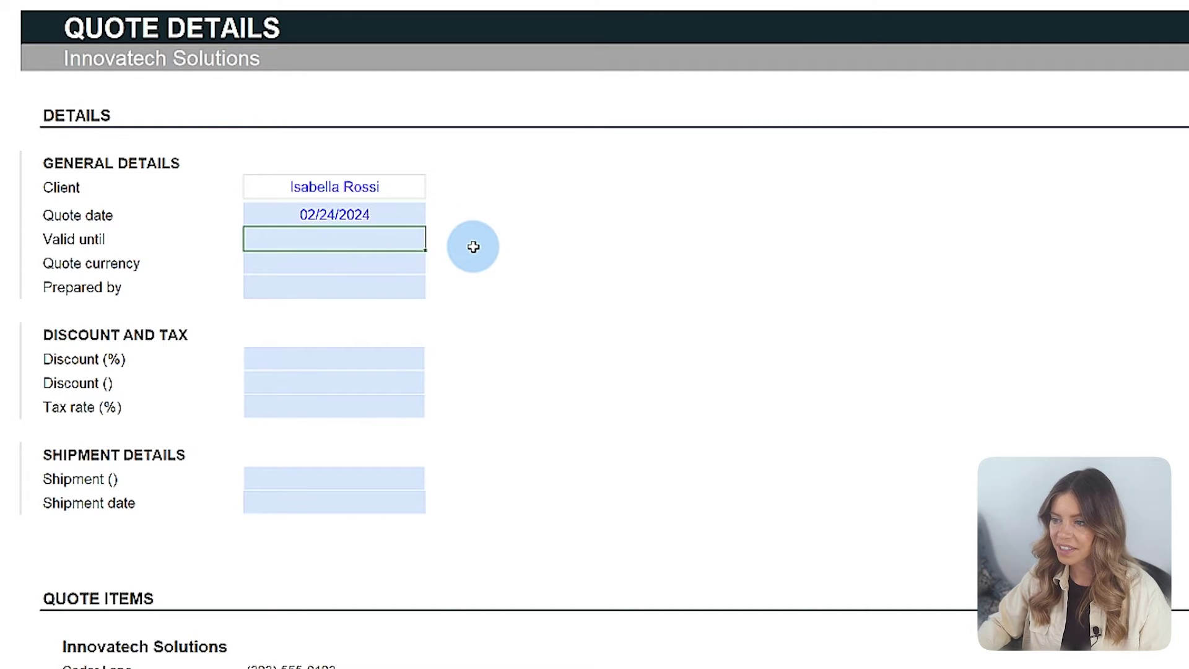
{"action": "key", "text": "Return"}
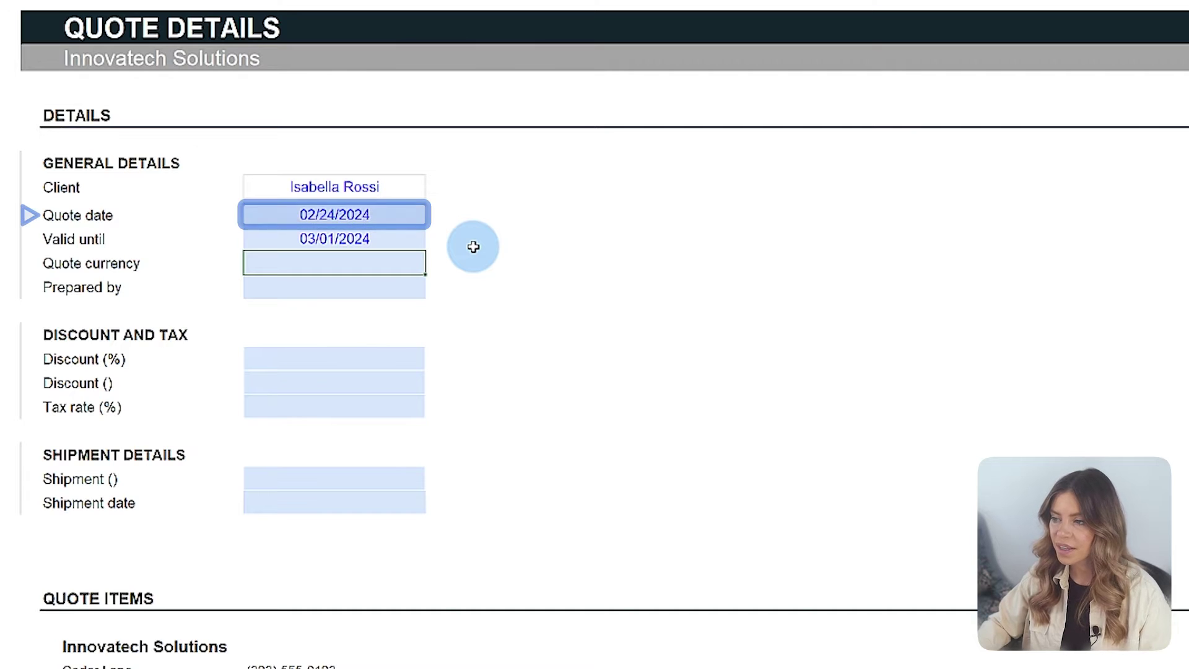
{"action": "type", "text": "$"}
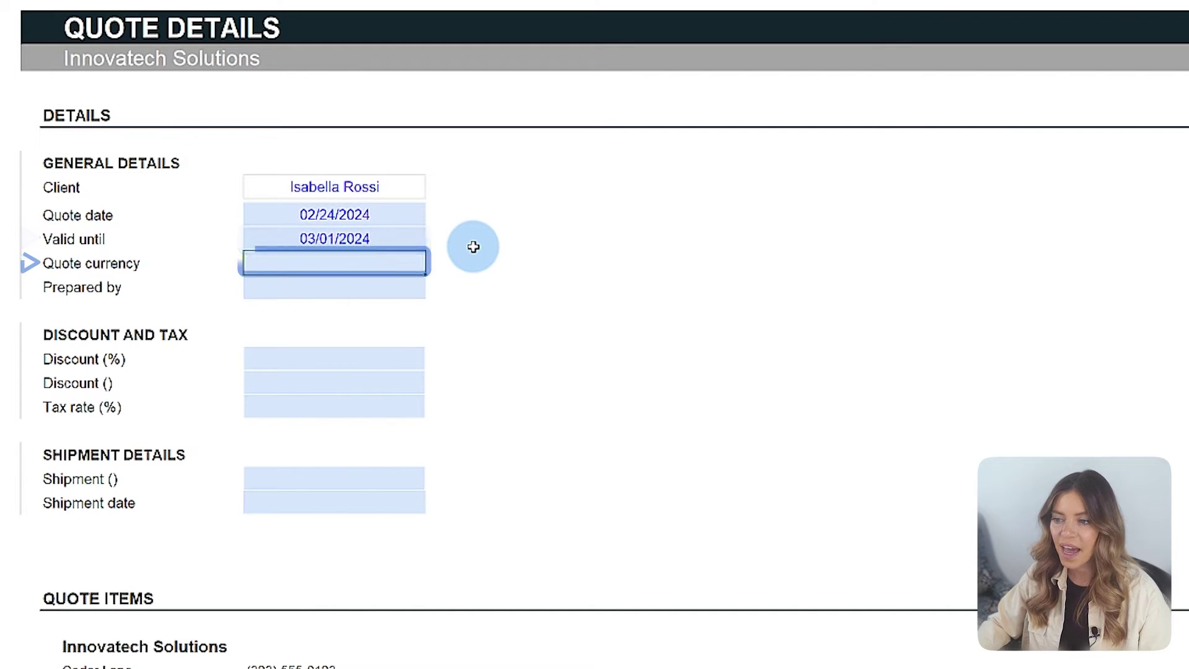
{"action": "key", "text": "Return"}
{"action": "key", "text": "Return"}
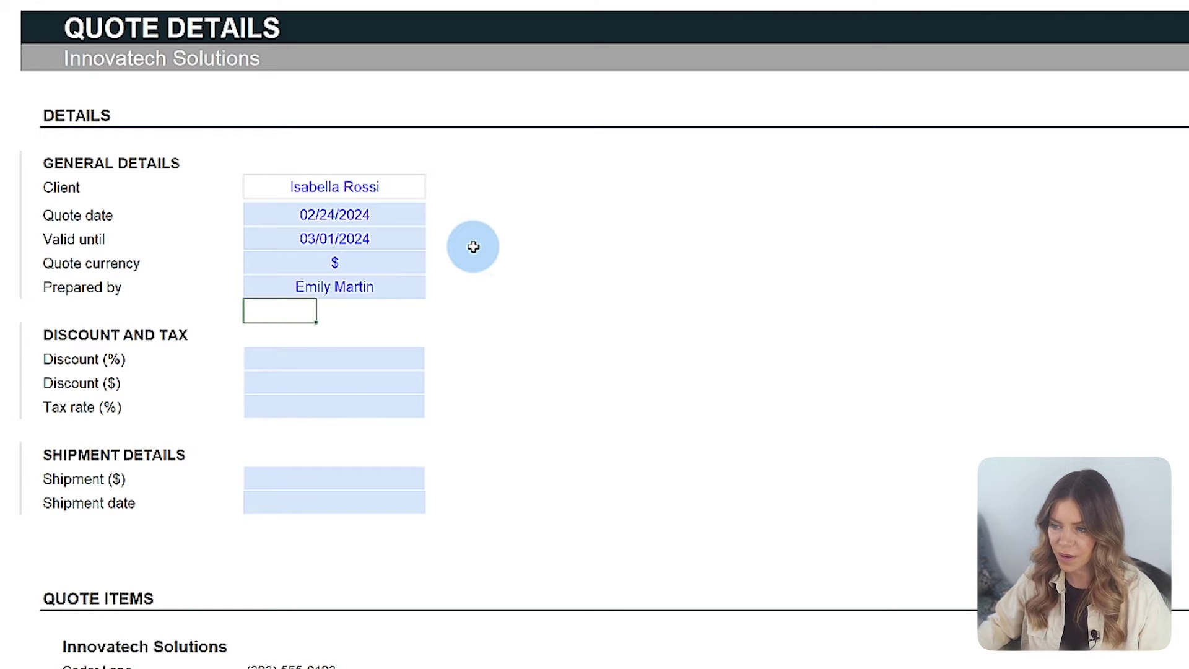
Step: Set the discount to 5% worth 20.00 and the tax rate to 1%
{"action": "left_click", "coordinate": [381, 357]}
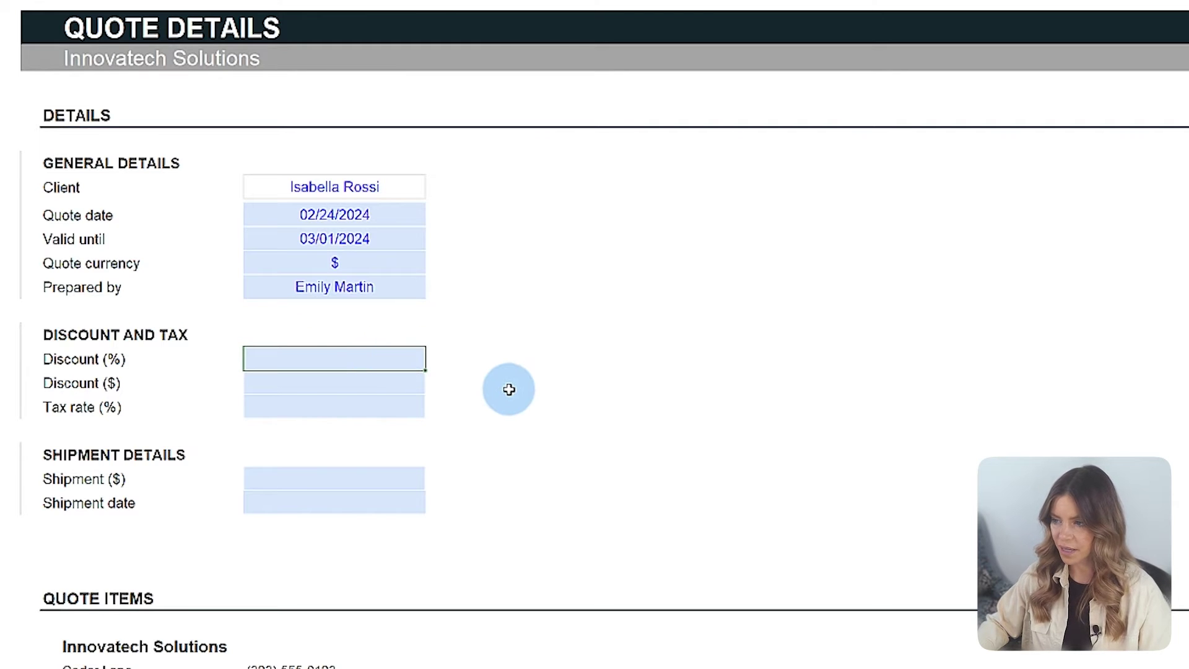
{"action": "key", "text": "Return"}
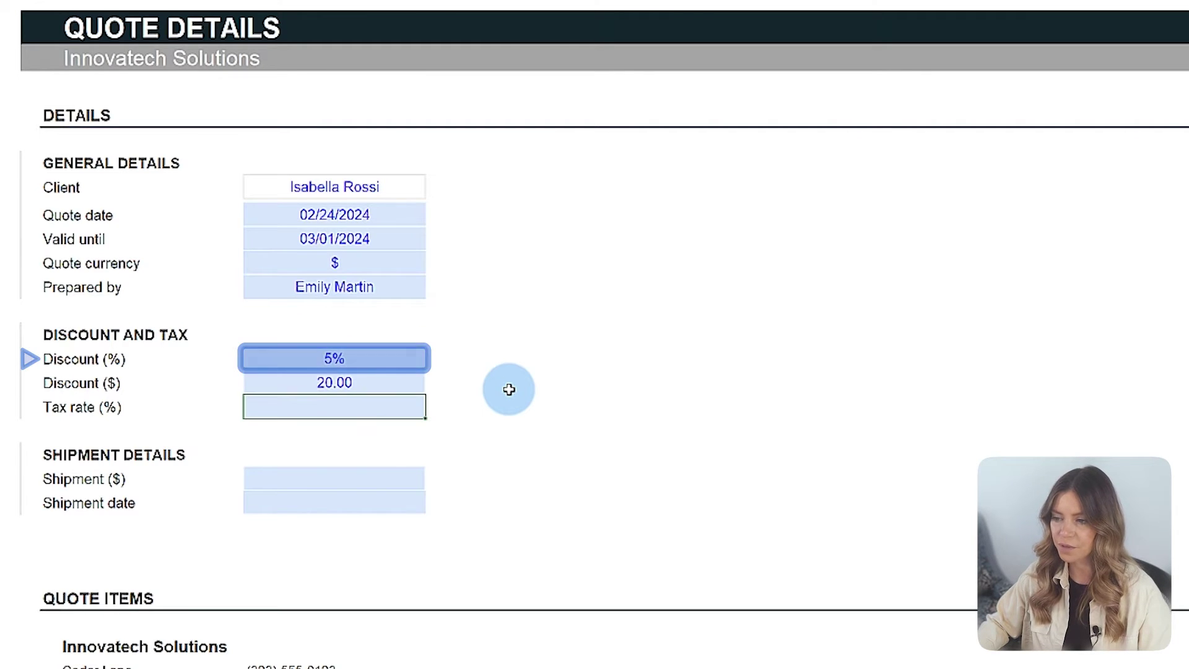
{"action": "type", "text": "1"}
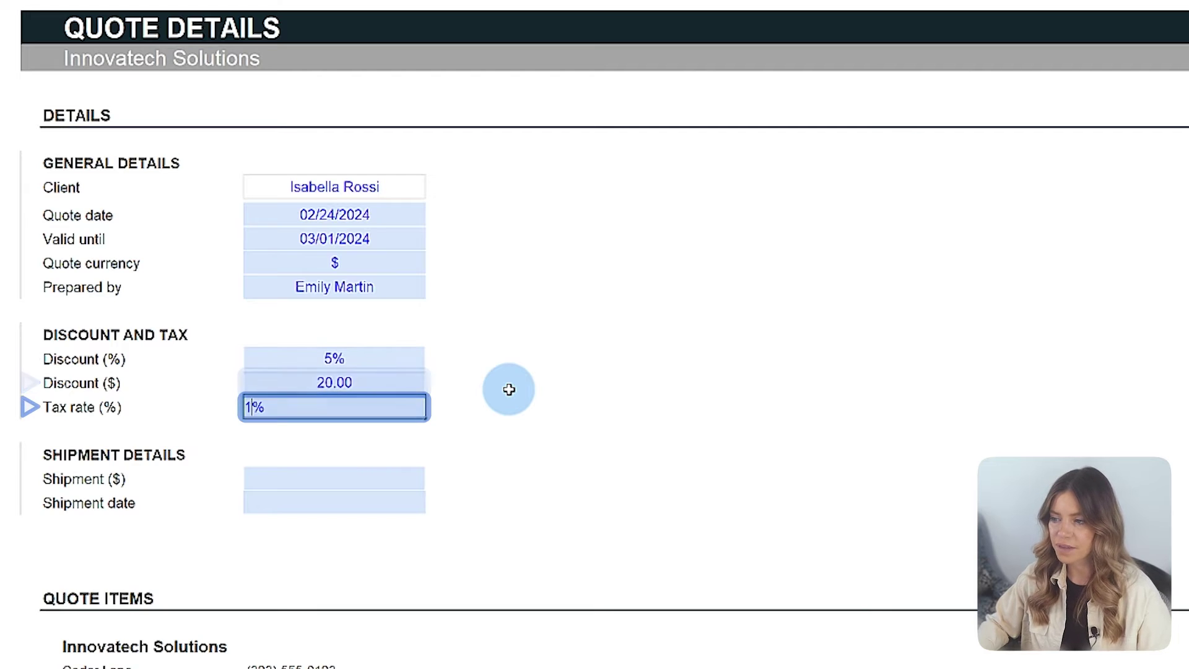
{"action": "key", "text": "Return"}
Step: Enter 10.00 shipping and a 03/05/2024 shipment date
{"action": "left_click", "coordinate": [417, 478]}
{"action": "type", "text": "10"}
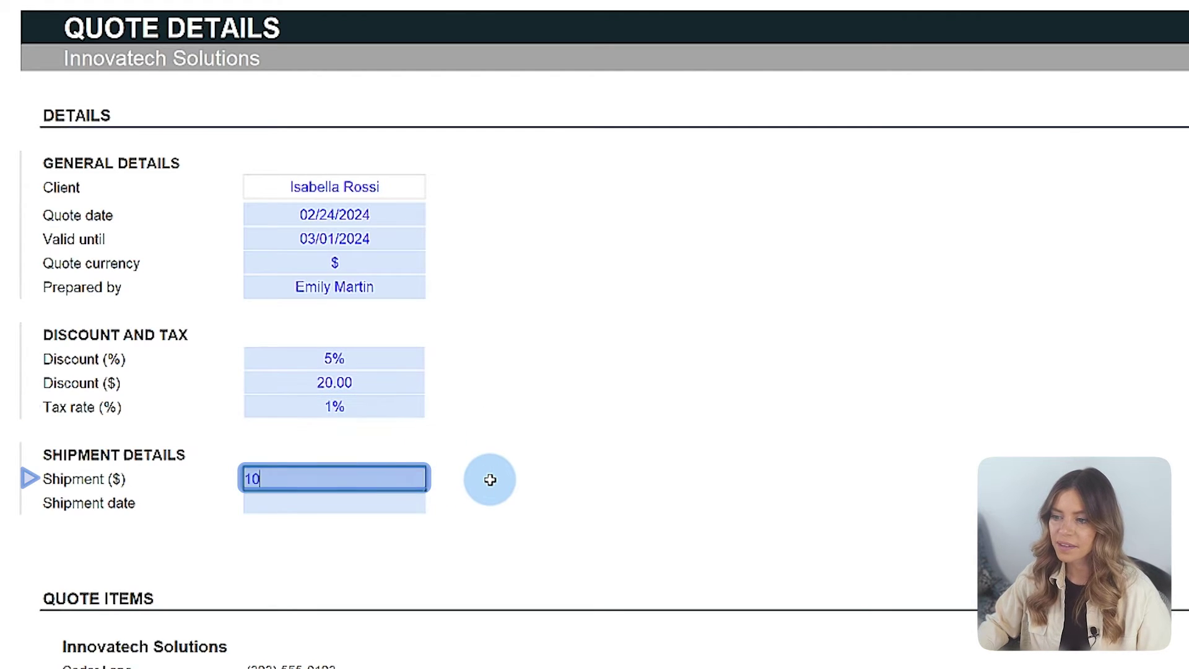
{"action": "key", "text": "Return"}
{"action": "type", "text": "05/03"}
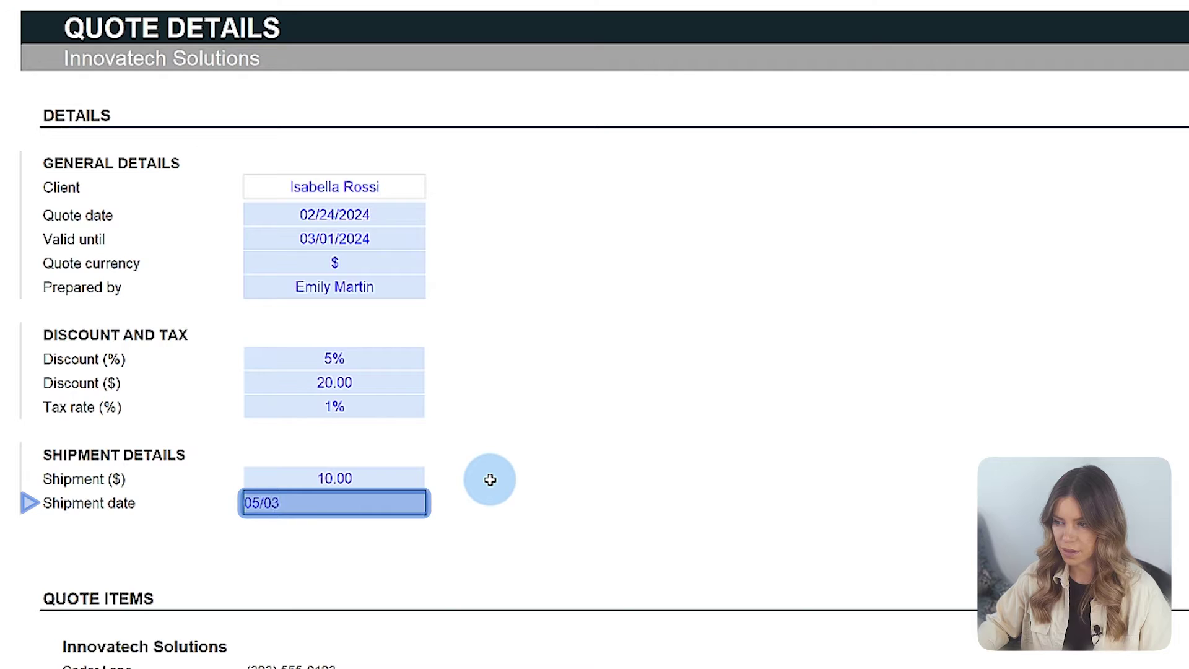
{"action": "key", "text": "Return"}
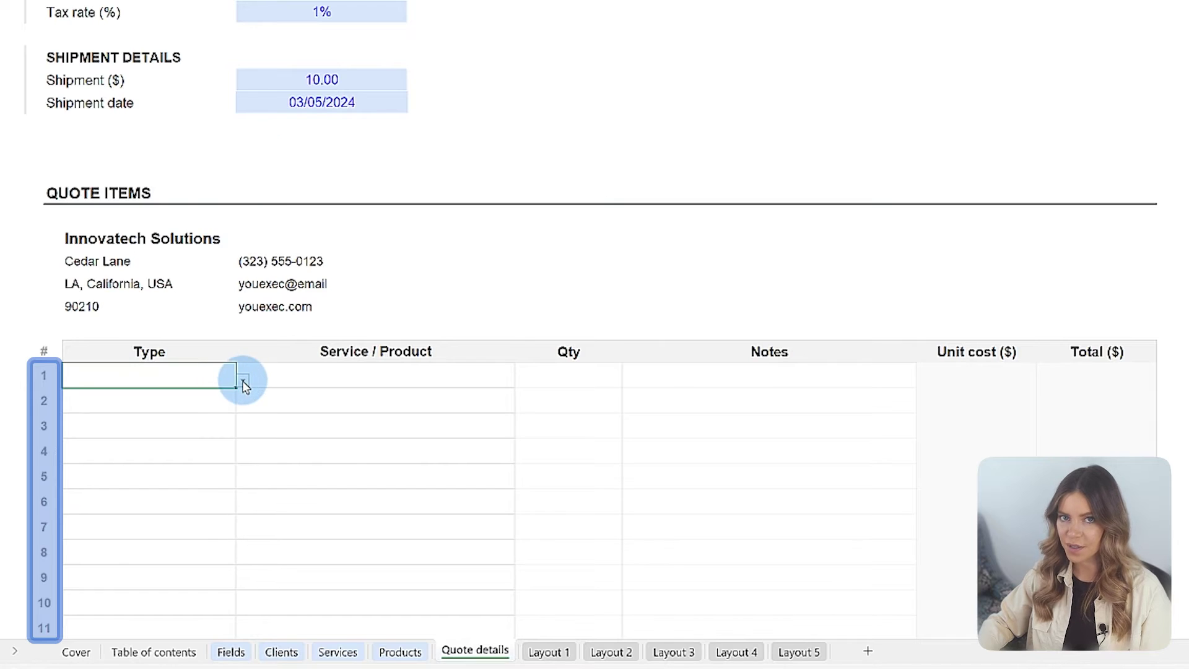
Step: Make row 1 a Service for PC tune up with quantity 2
{"action": "left_click", "coordinate": [243, 382]}
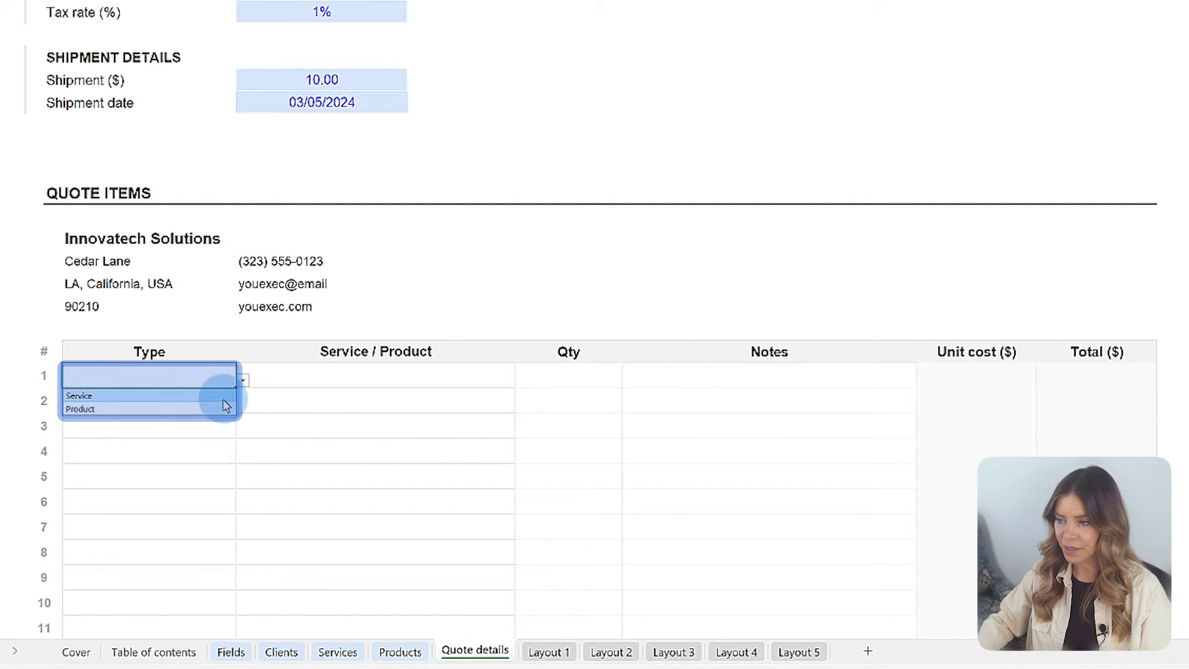
{"action": "left_click", "coordinate": [227, 396]}
{"action": "left_click", "coordinate": [371, 375]}
{"action": "left_click", "coordinate": [522, 379]}
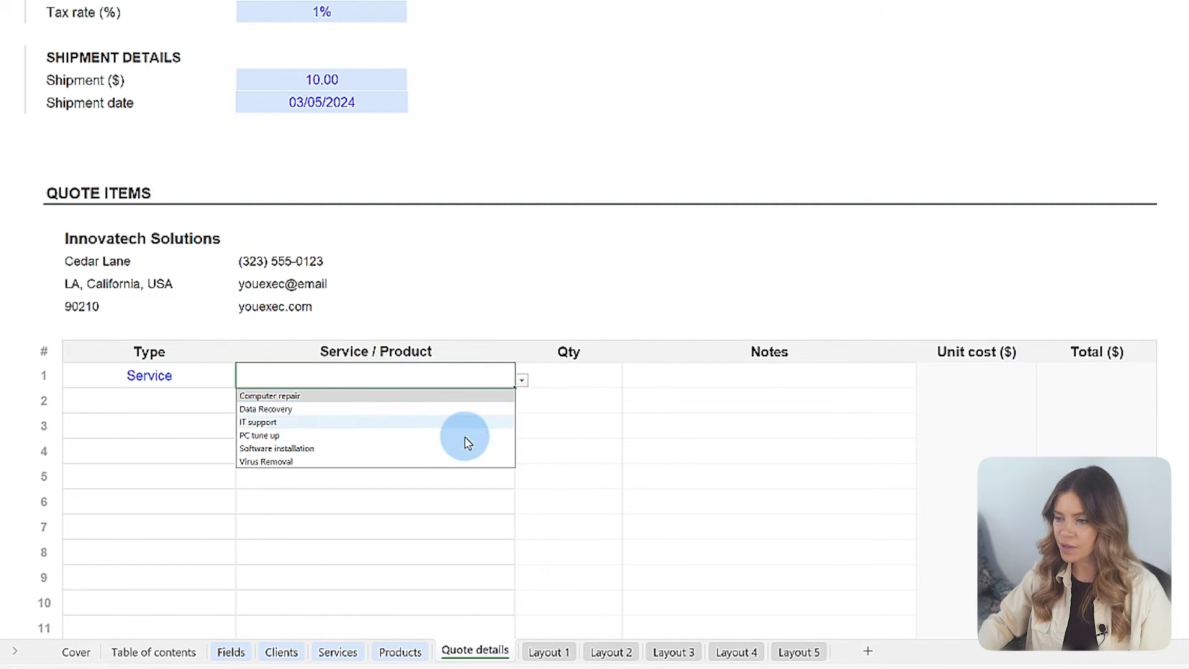
{"action": "left_click", "coordinate": [466, 436]}
{"action": "left_click", "coordinate": [586, 392]}
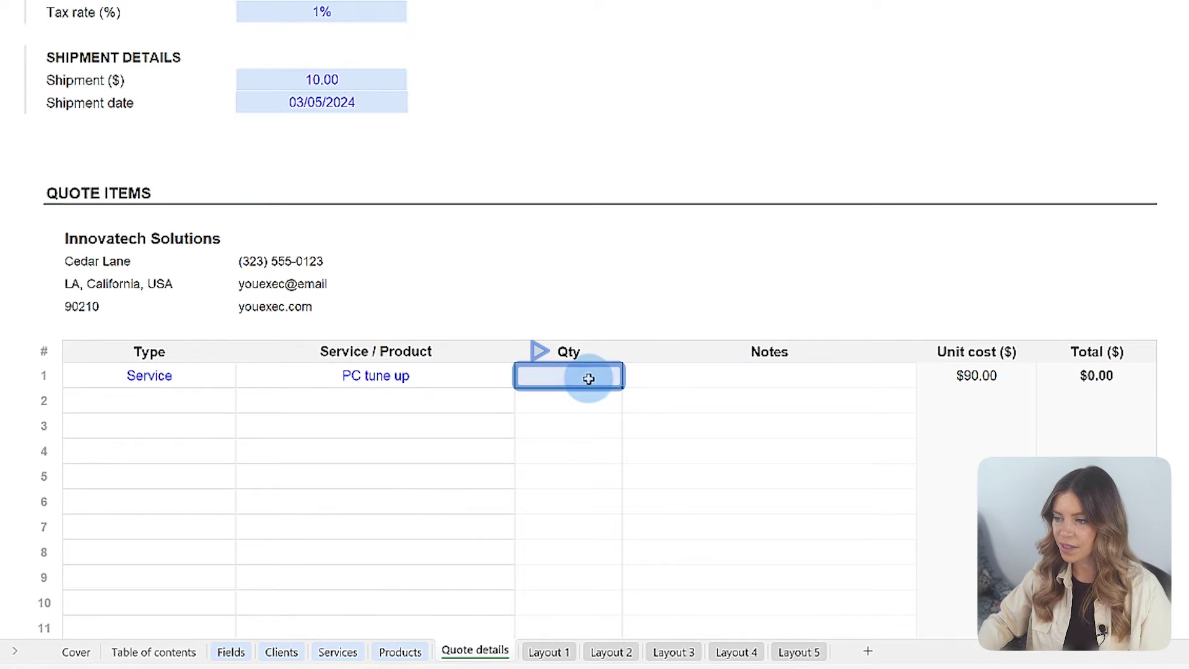
{"action": "type", "text": "2"}
{"action": "left_click", "coordinate": [558, 421]}
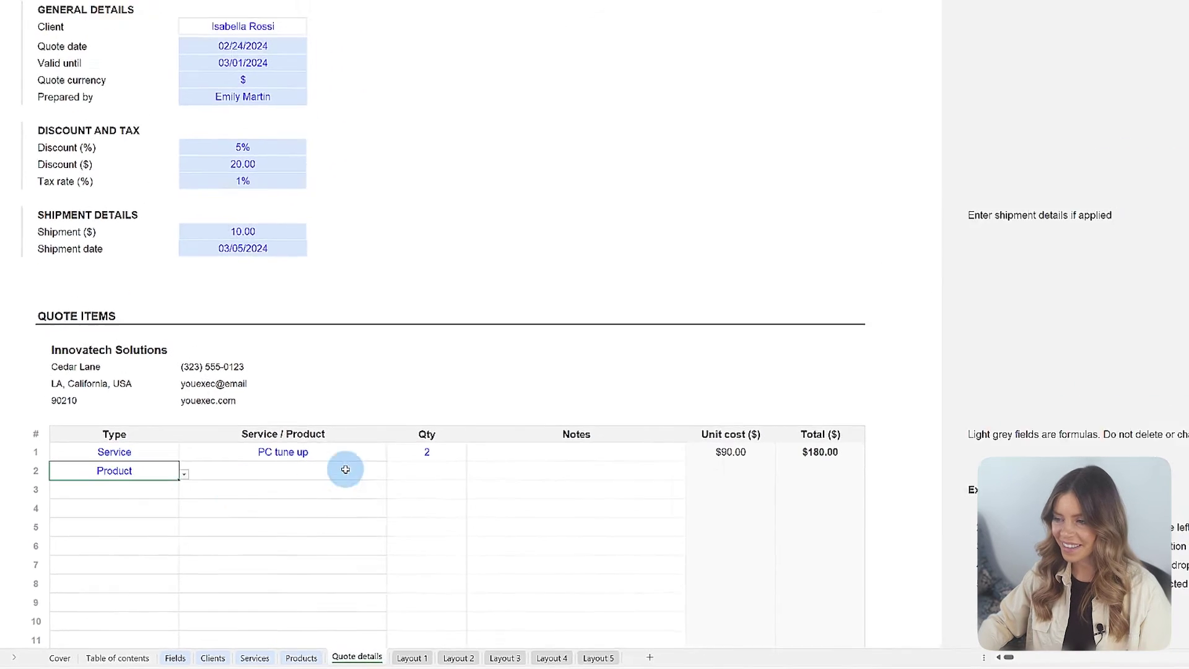
Step: Add the IT support row with quantity 1 and the Keyboard row with quantity 2
{"action": "left_click", "coordinate": [233, 466]}
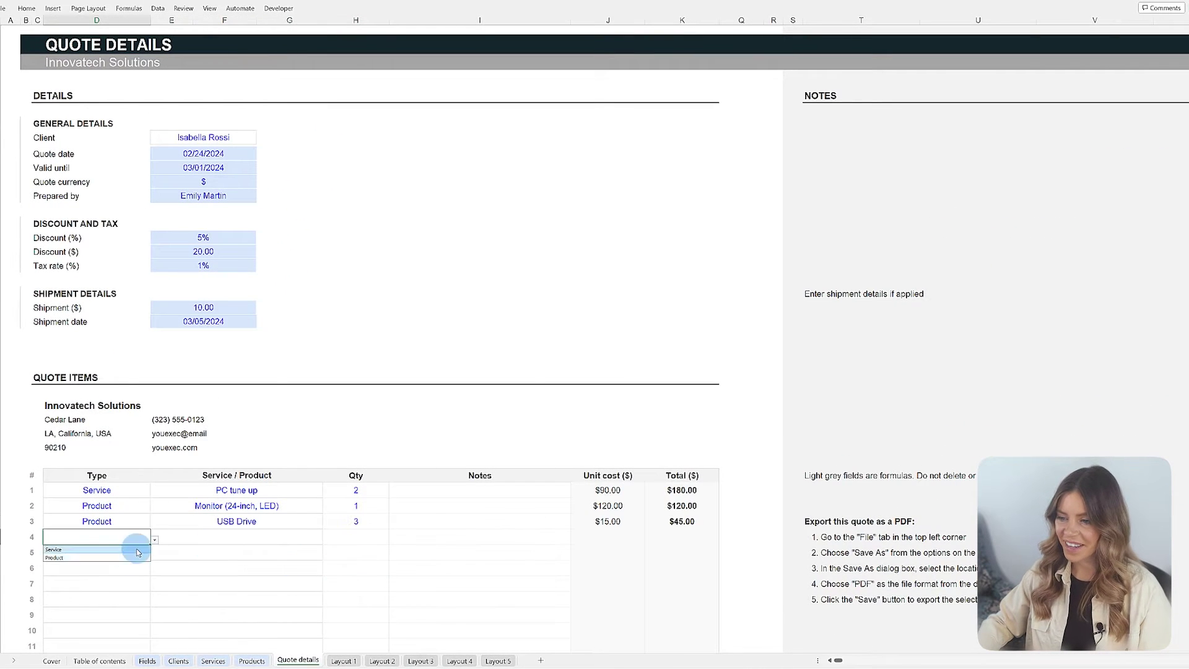
{"action": "left_click", "coordinate": [54, 549]}
{"action": "left_click", "coordinate": [236, 536]}
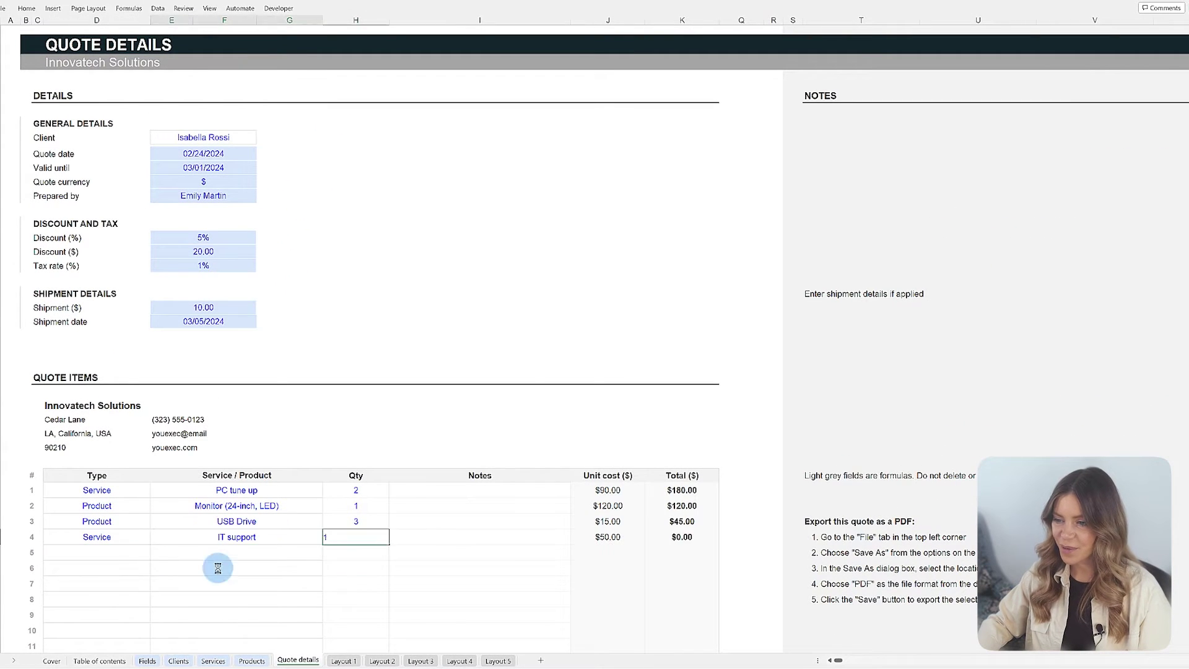
{"action": "type", "text": "1"}
{"action": "left_click", "coordinate": [54, 573]}
{"action": "left_click", "coordinate": [237, 552]}
{"action": "type", "text": "2"}
Step: Add a Webcam product row with quantity 1, then view the Layout 1 and Layout 2 sheets
{"action": "left_click", "coordinate": [53, 589]}
{"action": "left_click", "coordinate": [326, 570]}
{"action": "left_click", "coordinate": [286, 621]}
{"action": "left_click", "coordinate": [356, 568]}
{"action": "type", "text": "1"}
{"action": "left_click", "coordinate": [344, 661]}
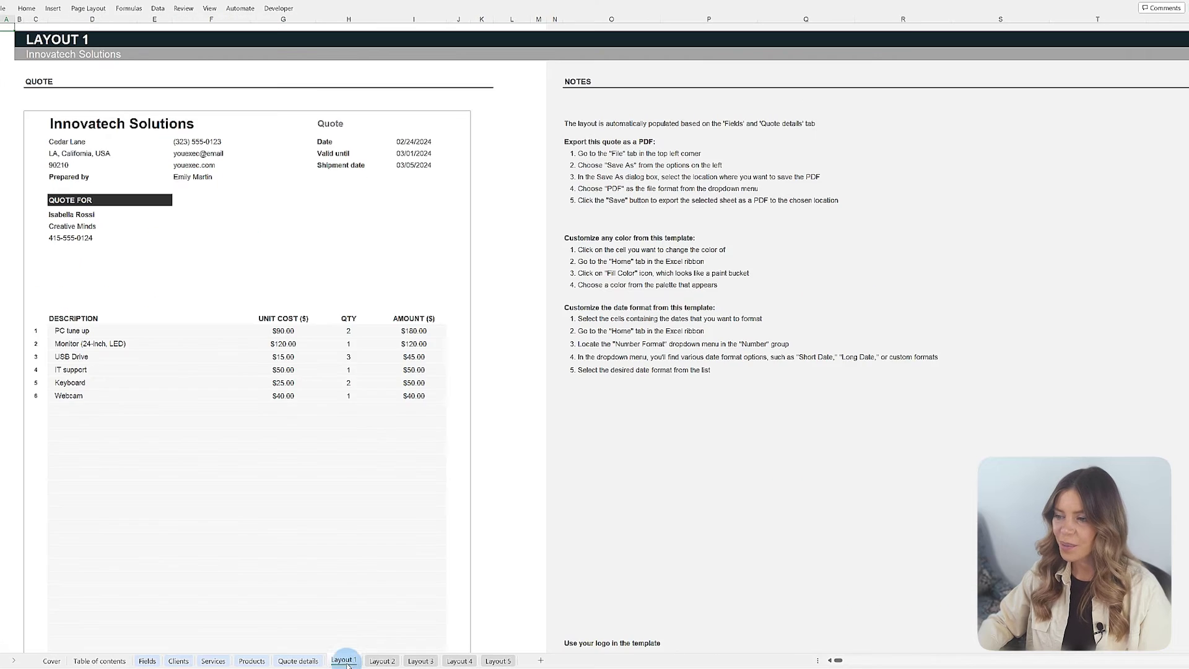
{"action": "left_click", "coordinate": [381, 661]}
{"action": "left_click", "coordinate": [420, 661]}
{"action": "left_click", "coordinate": [459, 660]}
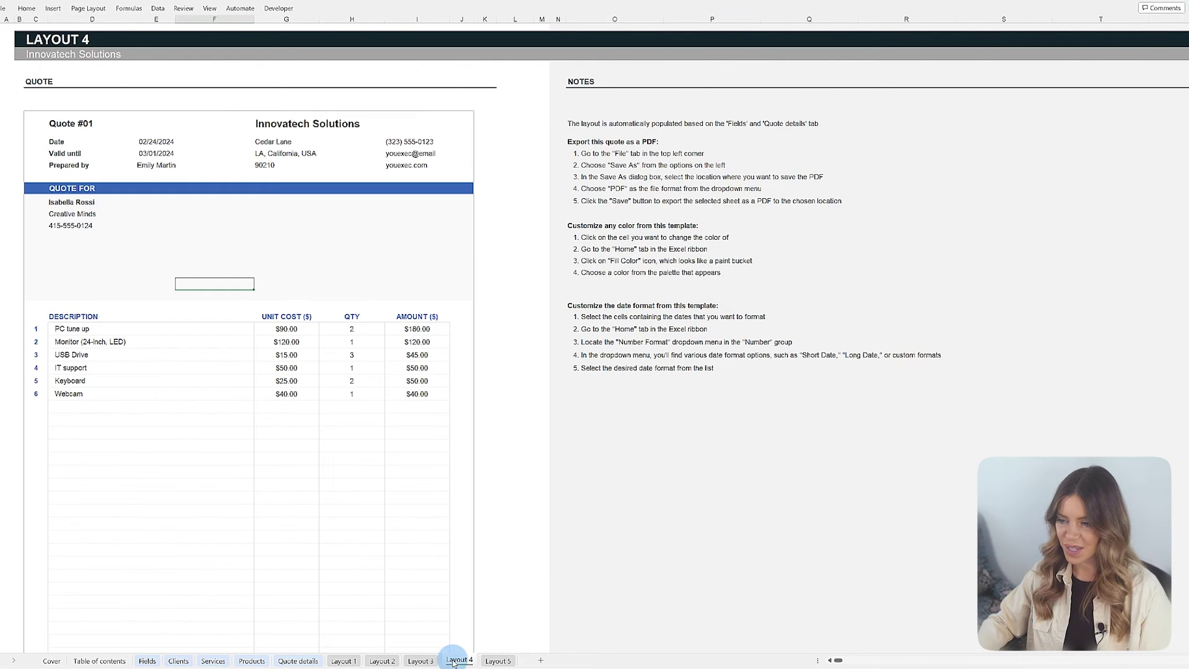
{"action": "left_click", "coordinate": [497, 660]}
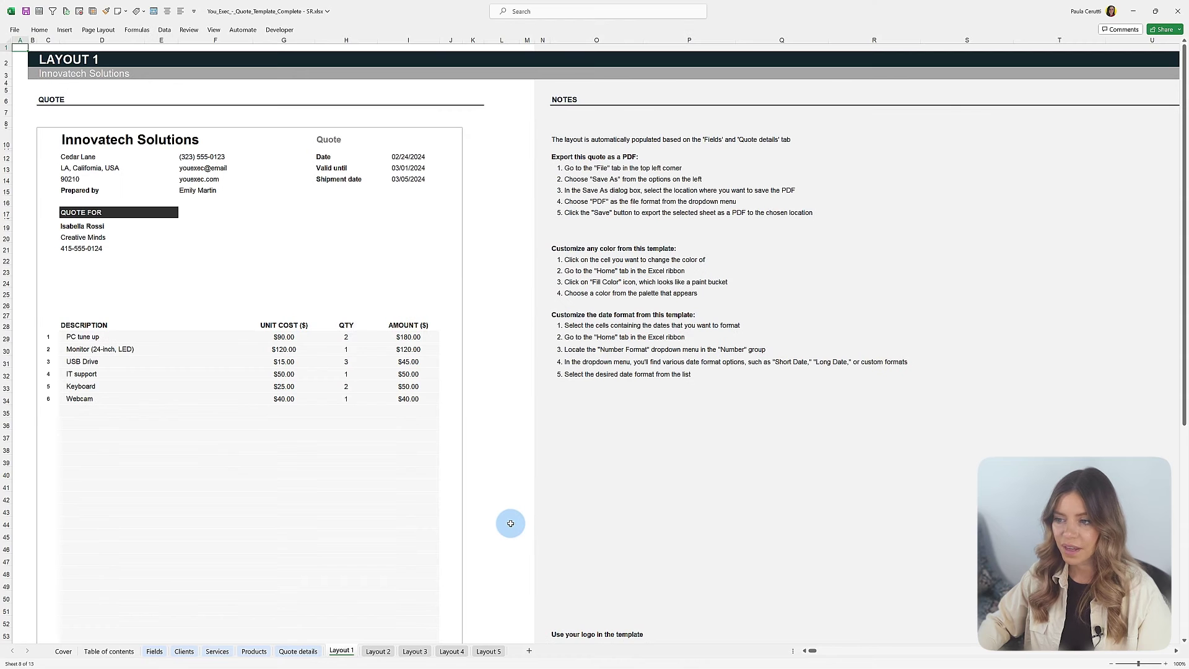
{"action": "key", "text": "ctrl+Page_Down"}
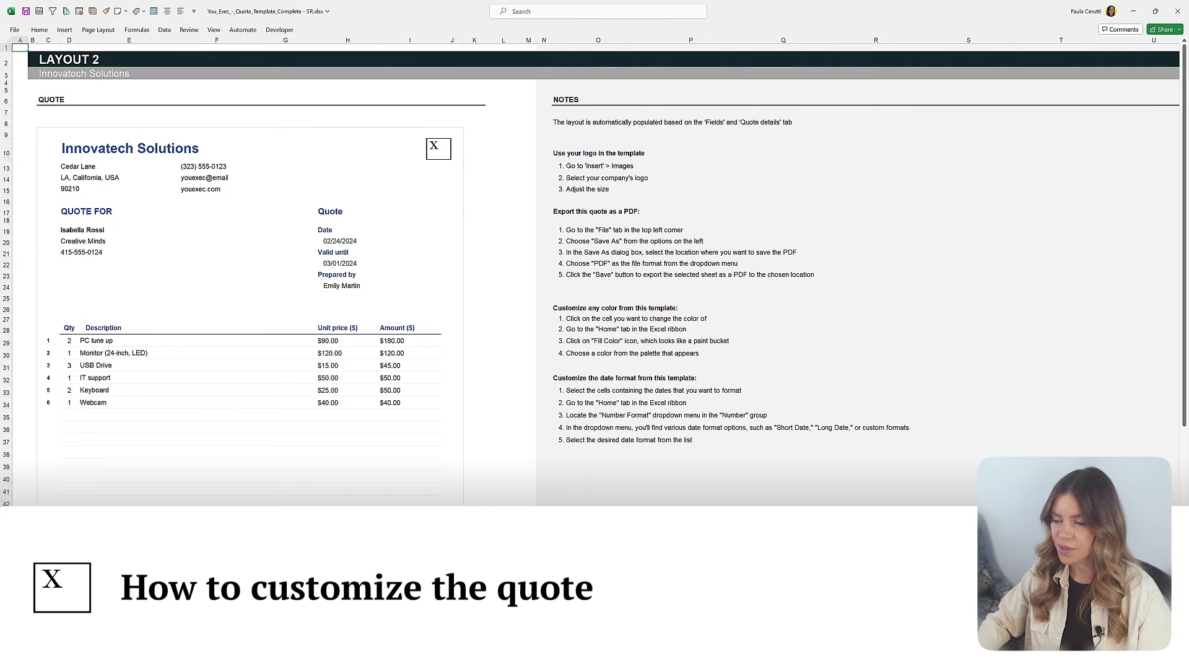
{"action": "left_click", "coordinate": [414, 651]}
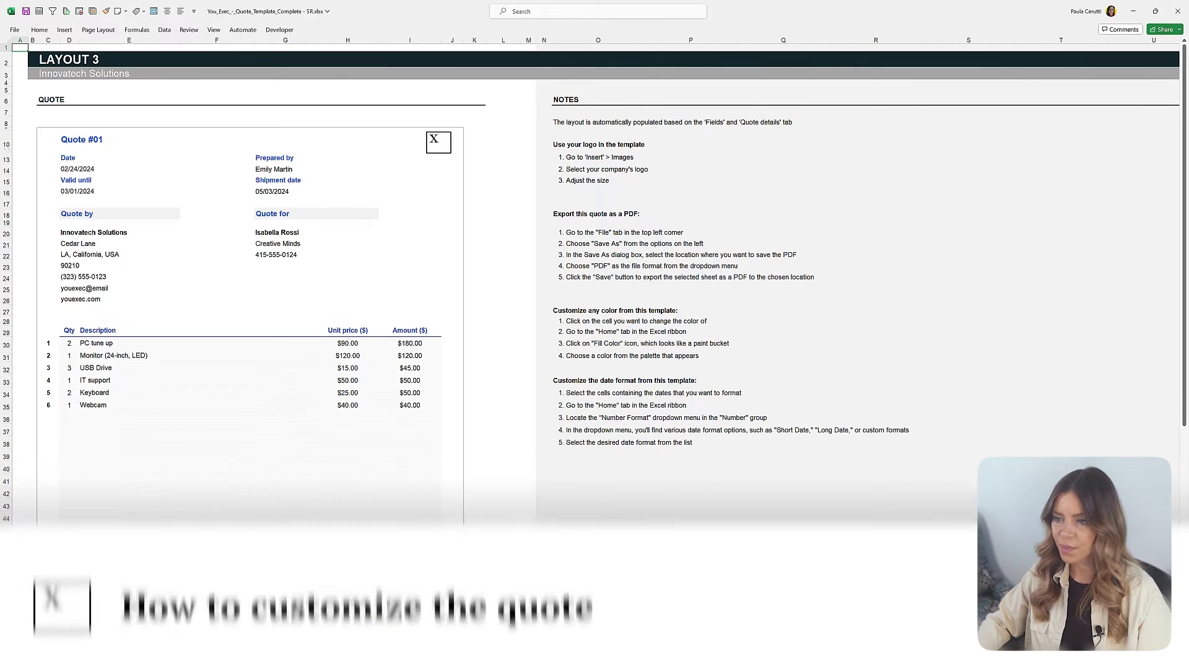
{"action": "left_click", "coordinate": [452, 652]}
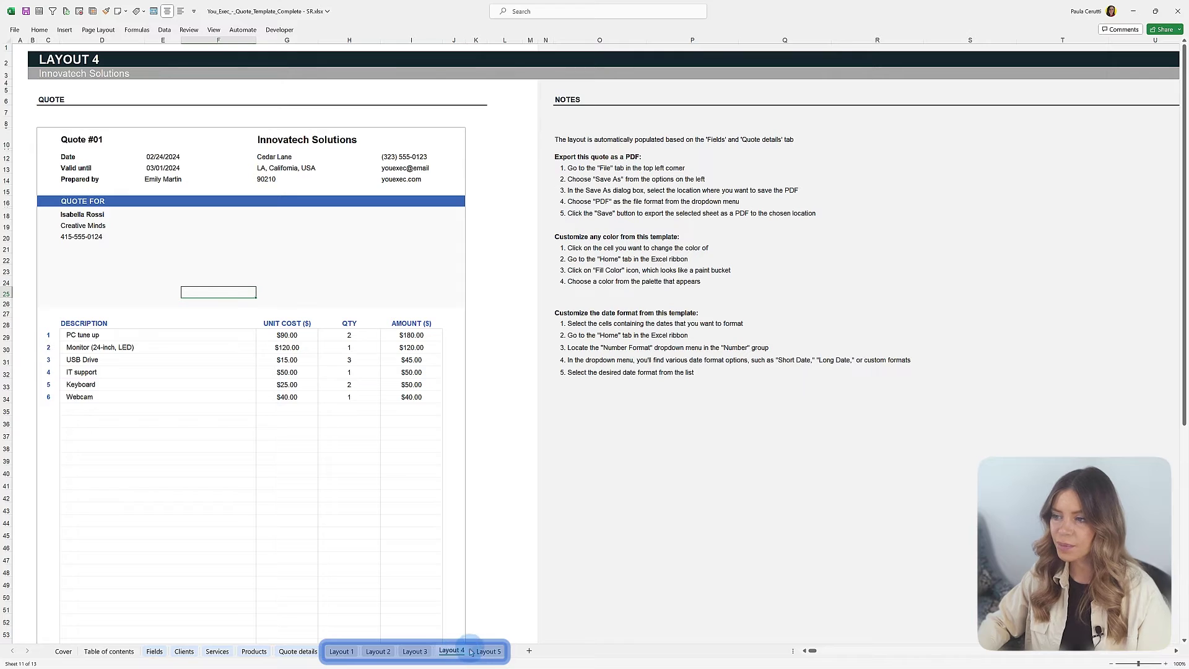
{"action": "left_click", "coordinate": [489, 652]}
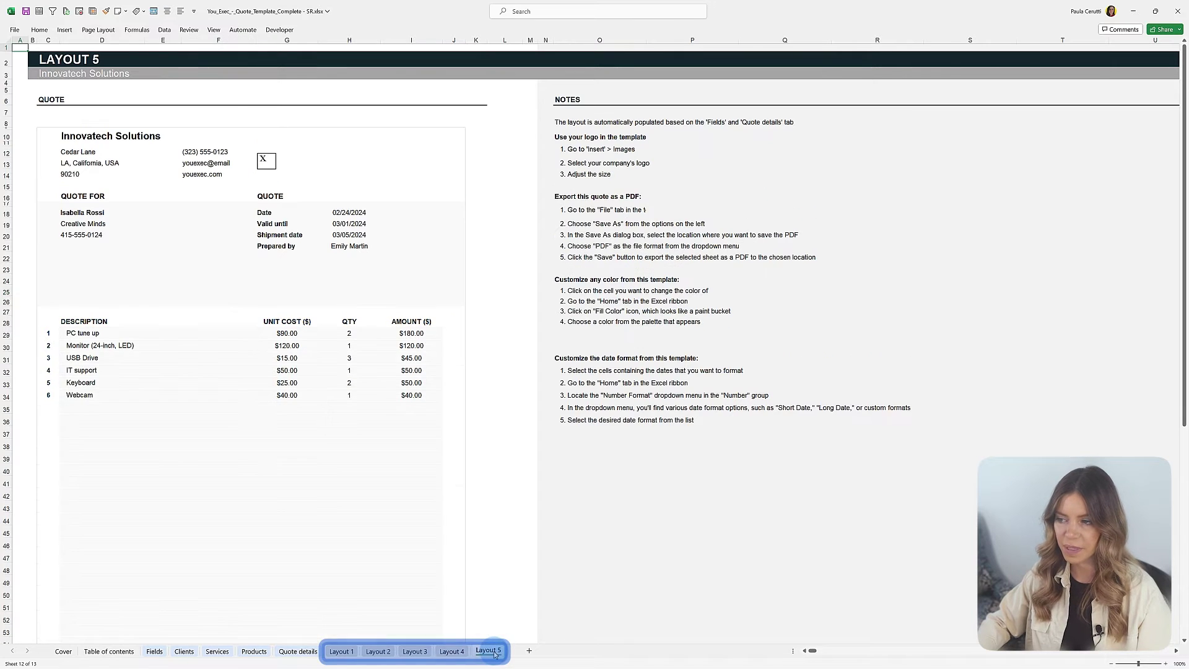
{"action": "left_click", "coordinate": [454, 651]}
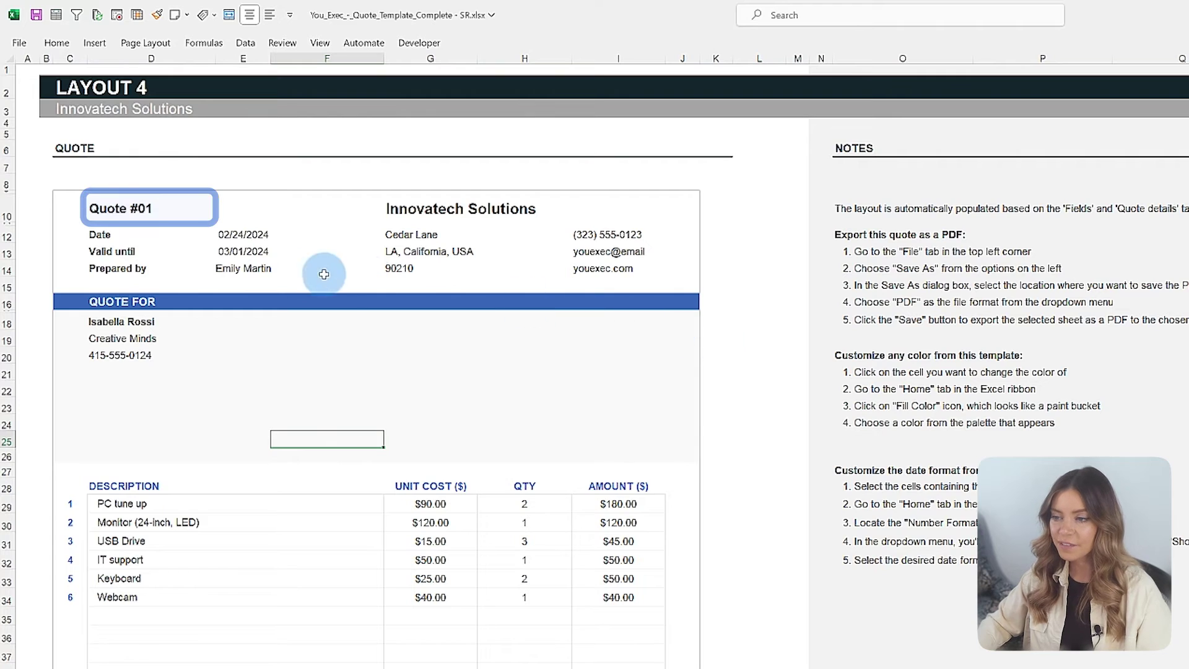
Step: Format the Quote #01 heading as Aharoni, size 24, in teal
{"action": "left_click", "coordinate": [91, 208]}
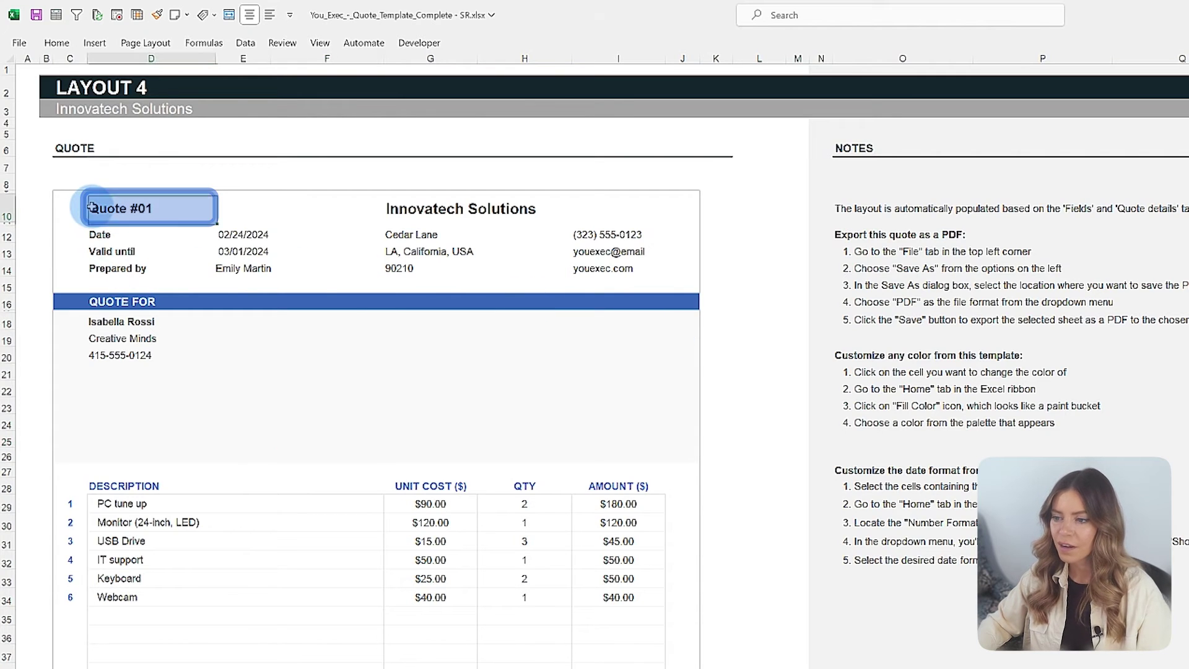
{"action": "left_click", "coordinate": [64, 47]}
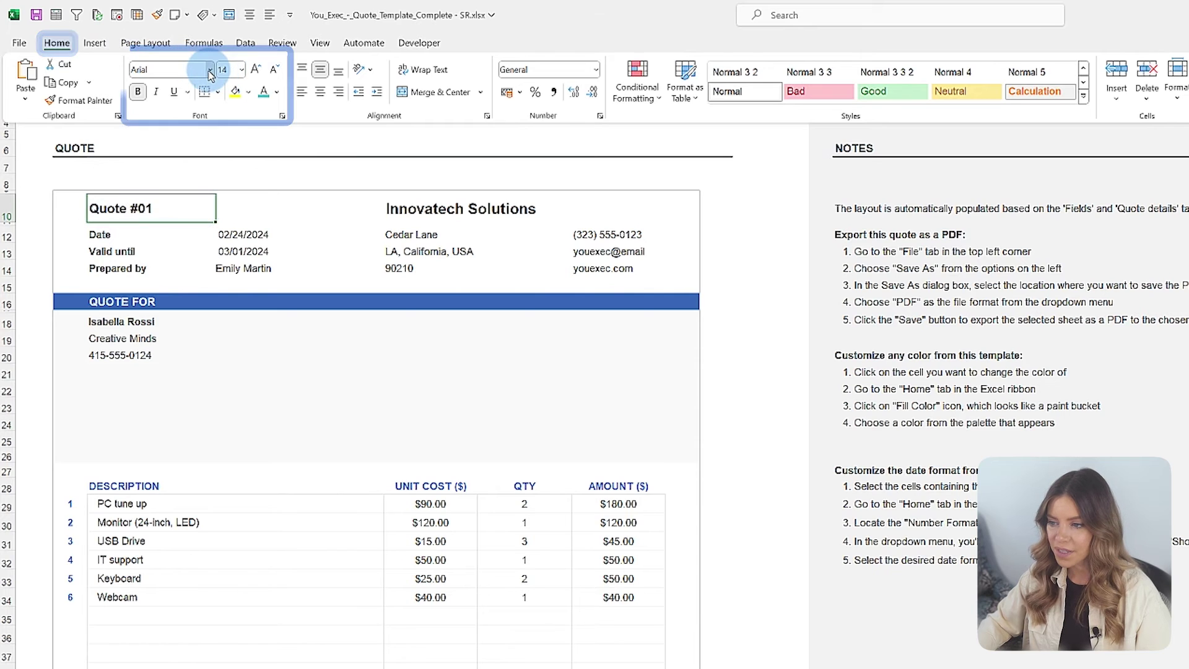
{"action": "left_click", "coordinate": [210, 69]}
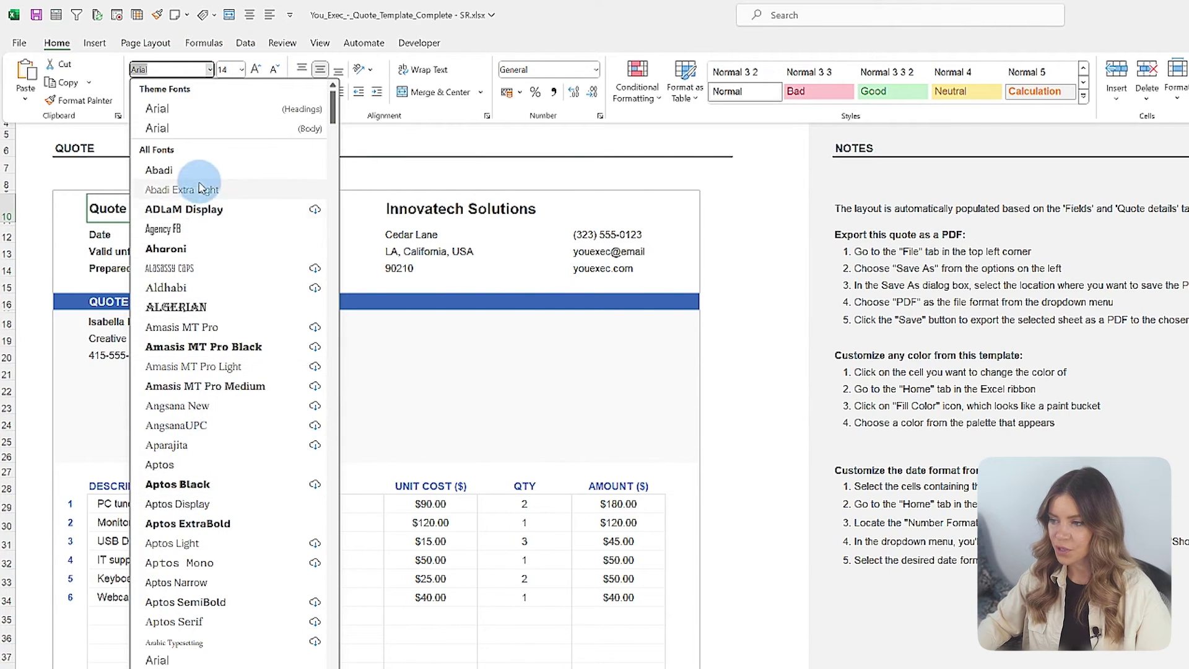
{"action": "left_click", "coordinate": [177, 248]}
{"action": "left_click", "coordinate": [242, 70]}
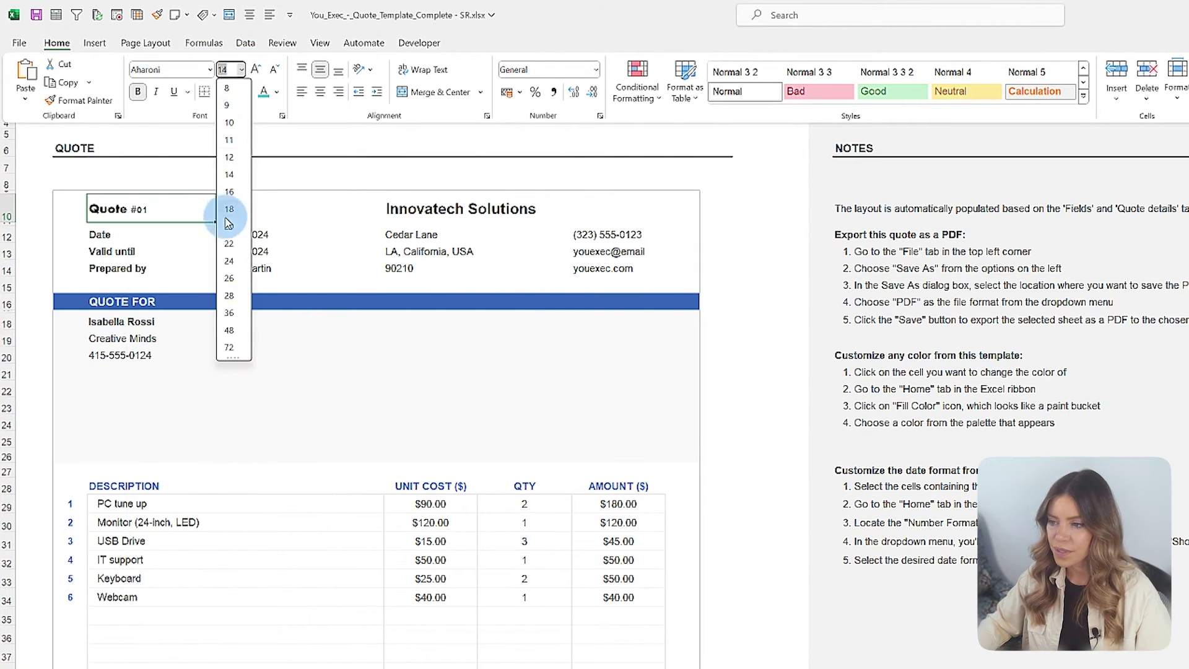
{"action": "left_click", "coordinate": [231, 212]}
{"action": "left_click", "coordinate": [277, 91]}
{"action": "left_click", "coordinate": [372, 149]}
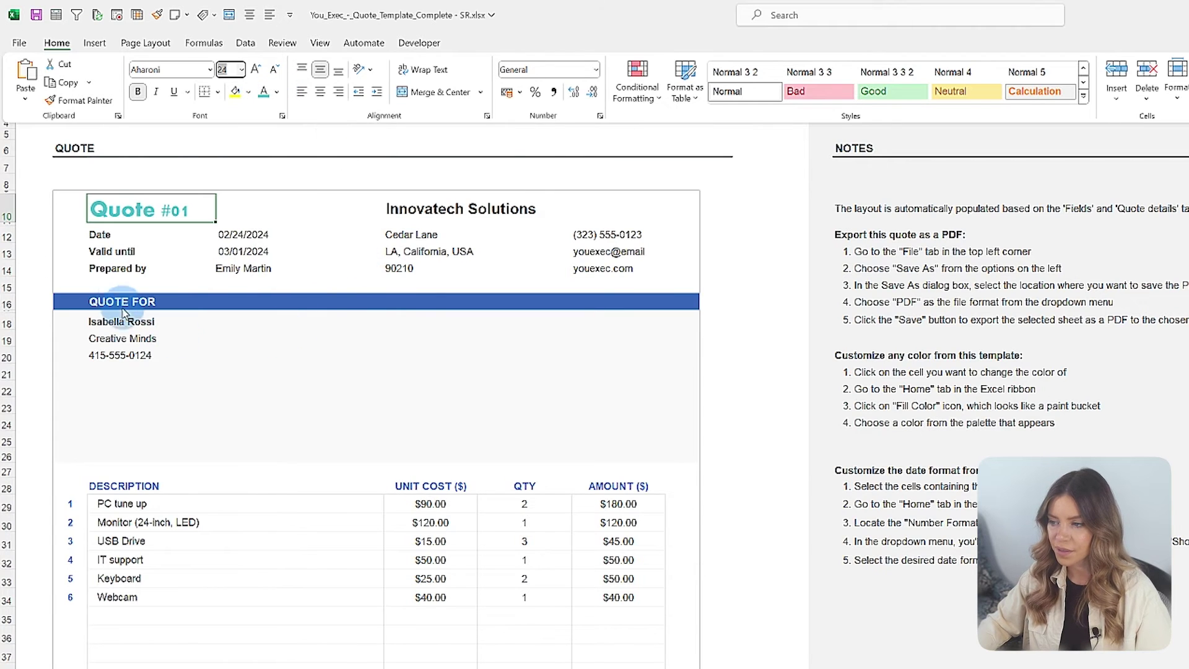
Step: Fill the QUOTE FOR bar with teal and mark the cells beside the client details for the logo
{"action": "left_click", "coordinate": [65, 302]}
{"action": "left_click", "coordinate": [57, 43]}
{"action": "left_click", "coordinate": [249, 93]}
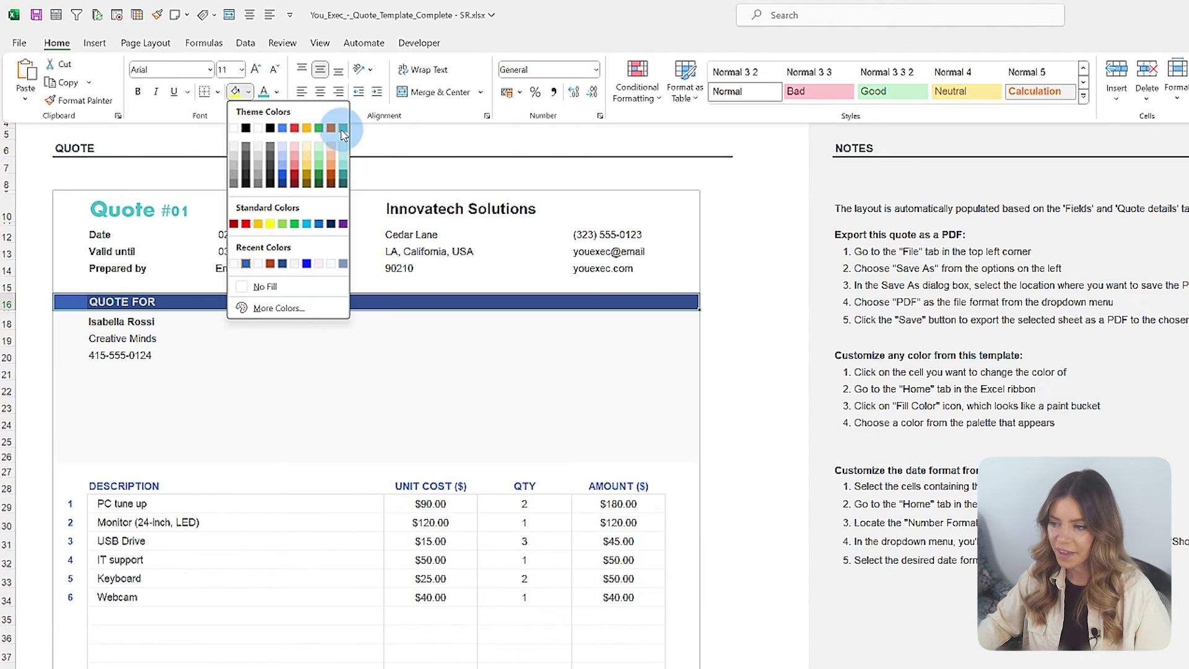
{"action": "left_click", "coordinate": [338, 125]}
{"action": "left_click_drag", "start_coordinate": [584, 341], "coordinate": [681, 335]}
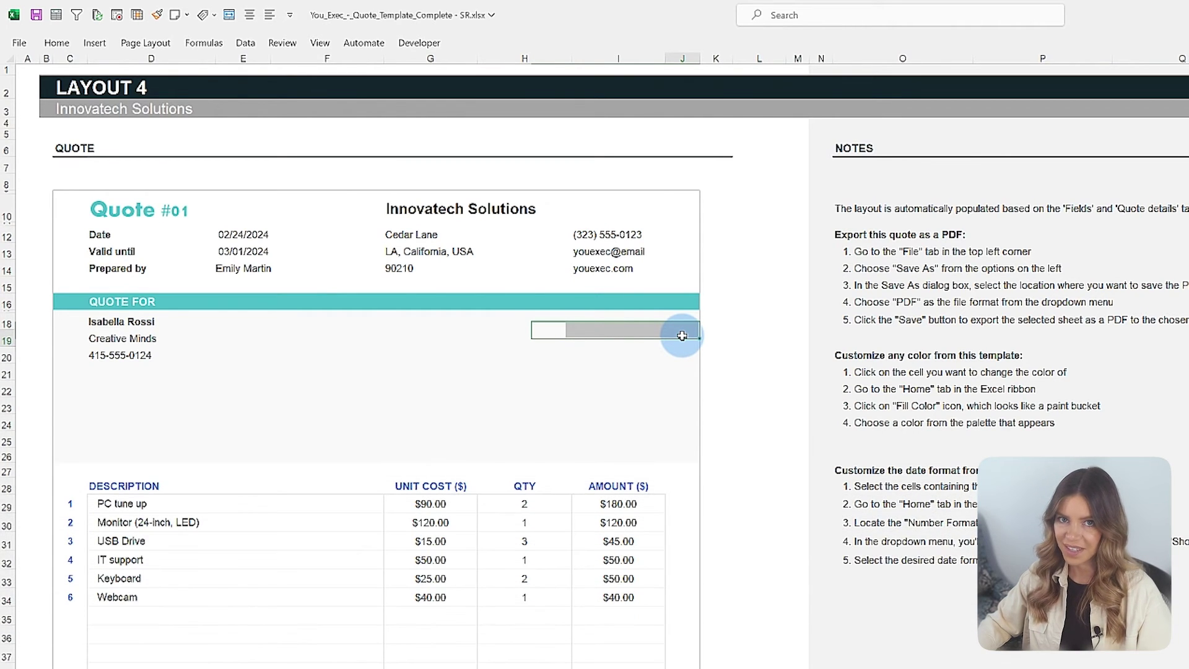
Step: Insert your-logo-here.png over cell J19 and shrink it to a small box beside the client details
{"action": "left_click", "coordinate": [682, 335]}
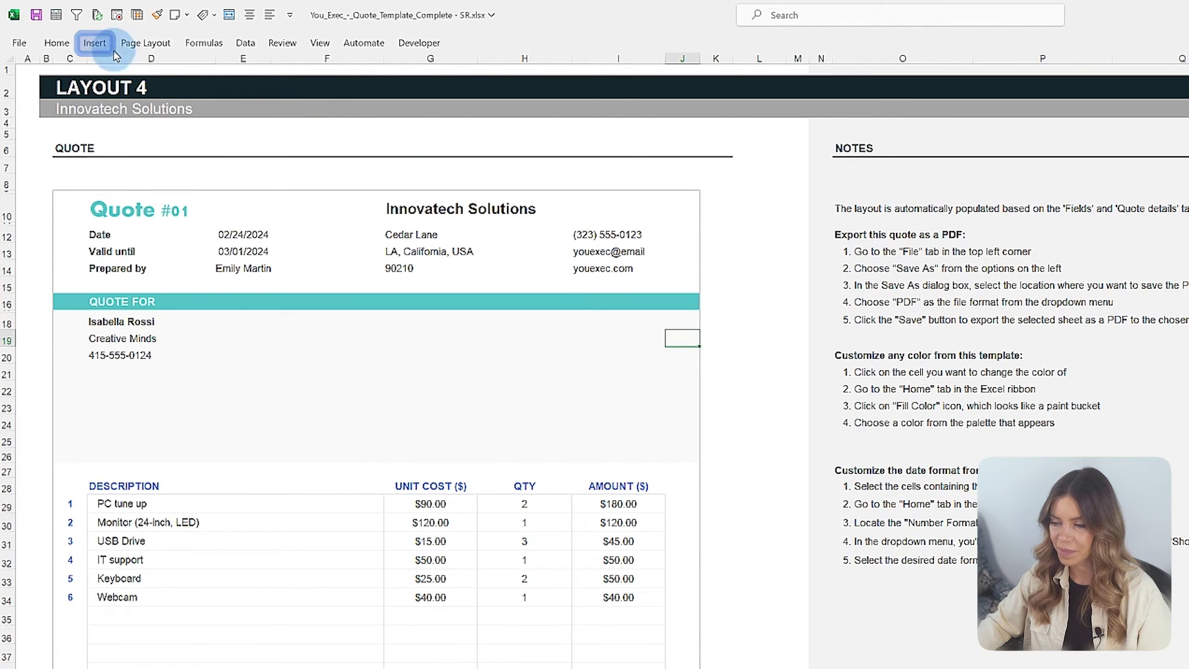
{"action": "left_click", "coordinate": [95, 43]}
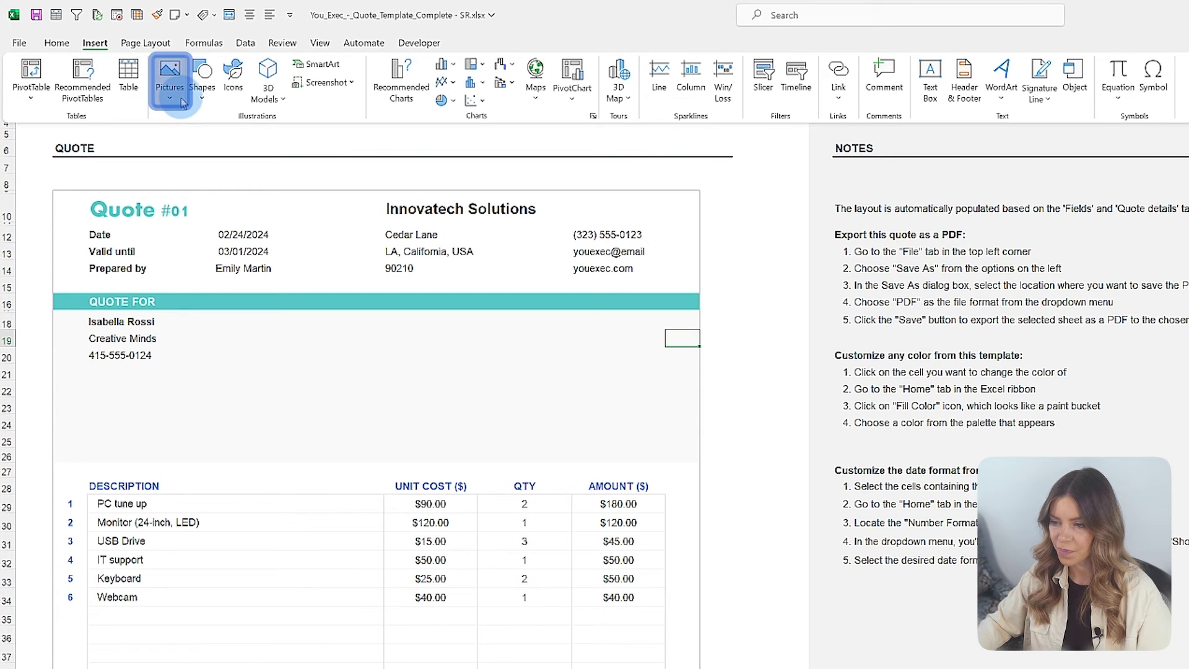
{"action": "left_click", "coordinate": [183, 102]}
{"action": "mouse_move", "coordinate": [217, 141]}
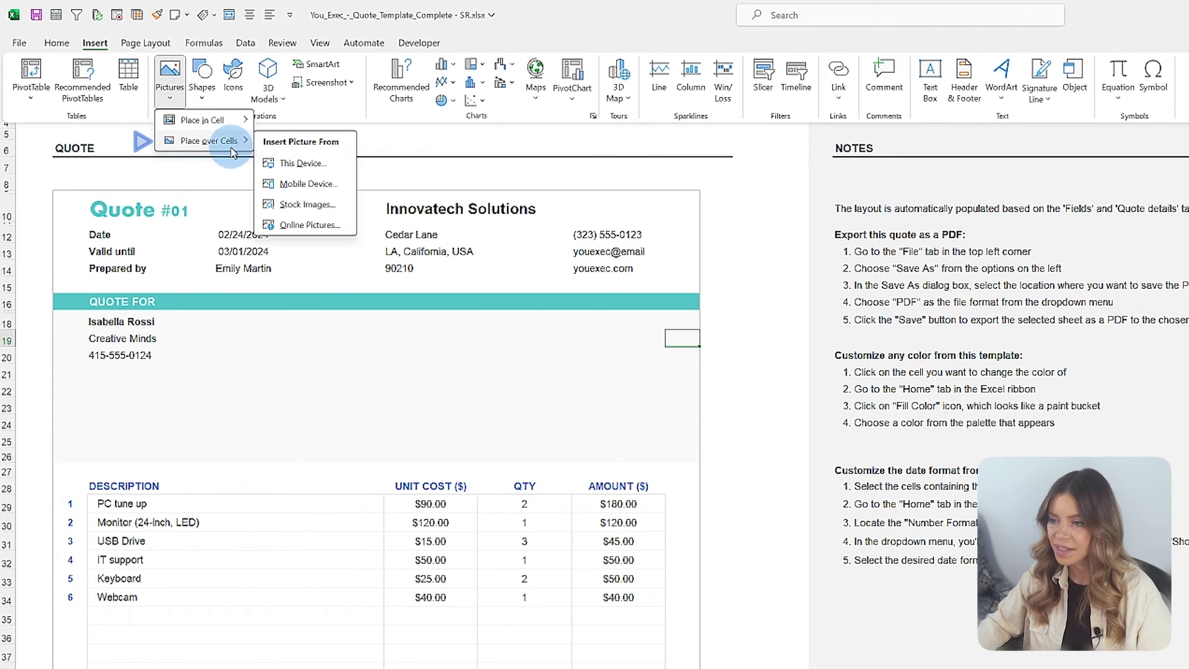
{"action": "left_click", "coordinate": [333, 164]}
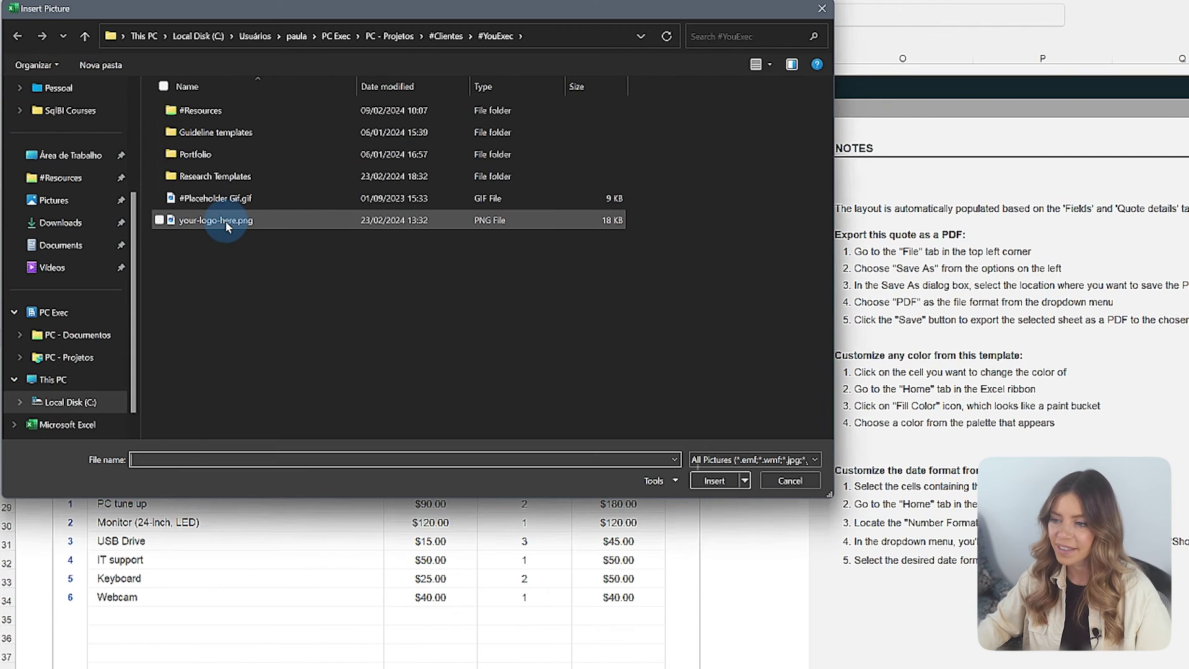
{"action": "double_click", "coordinate": [226, 221]}
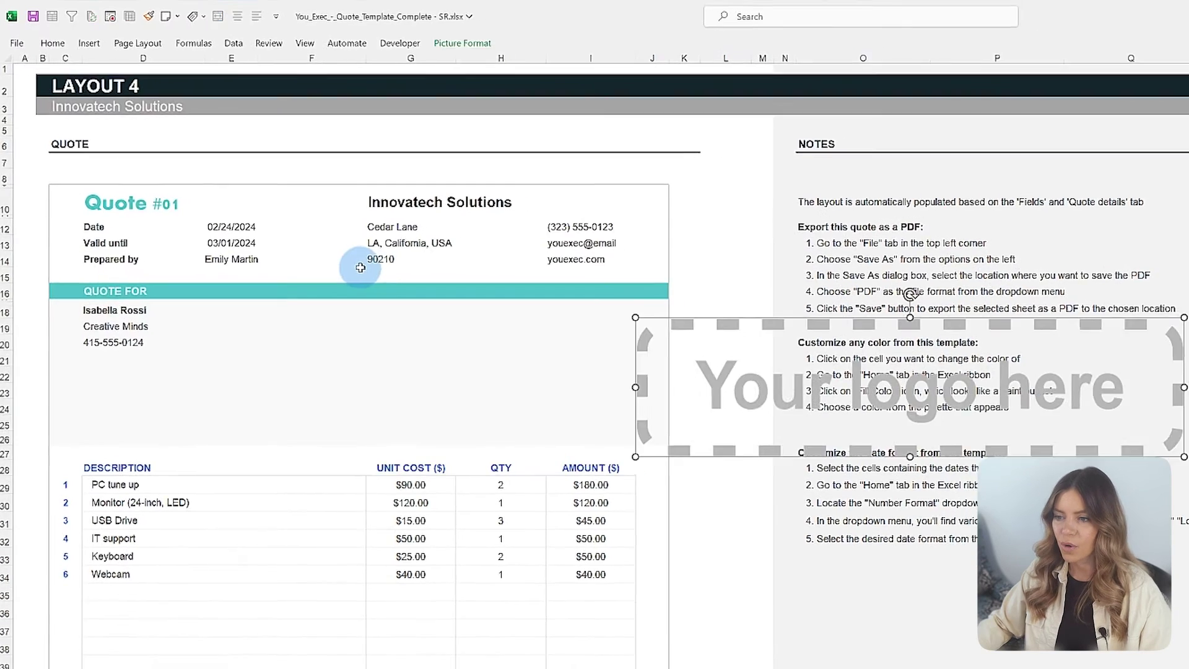
{"action": "left_click_drag", "start_coordinate": [719, 370], "coordinate": [341, 348]}
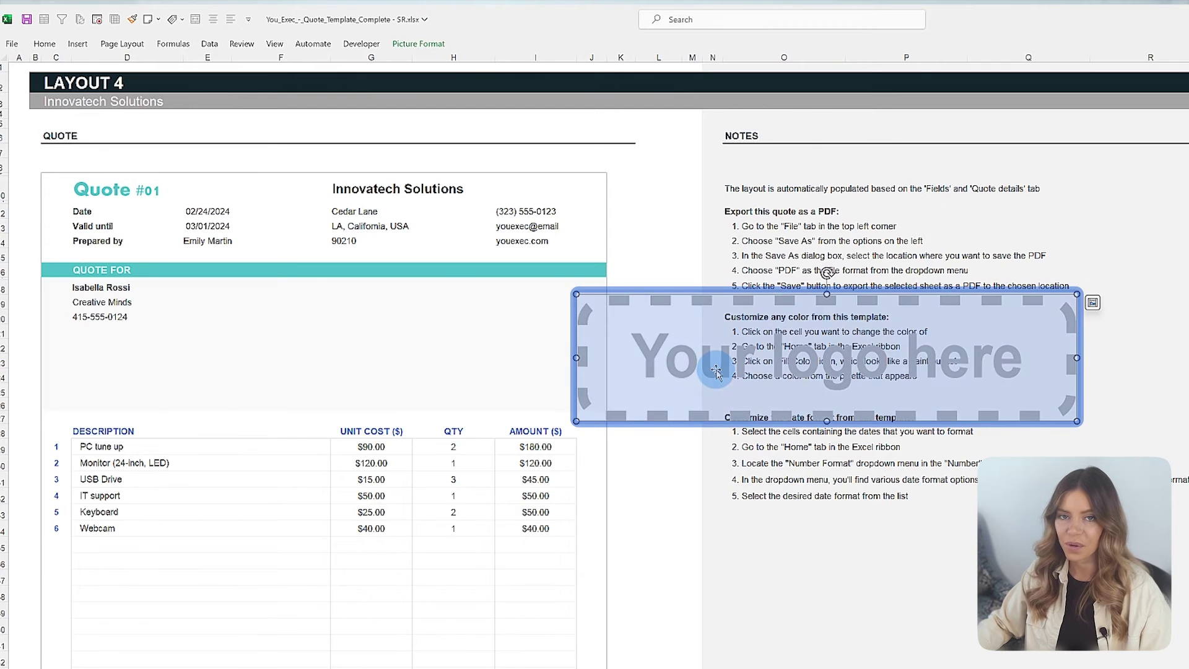
{"action": "left_click_drag", "start_coordinate": [700, 397], "coordinate": [531, 302]}
{"action": "left_click", "coordinate": [18, 67]}
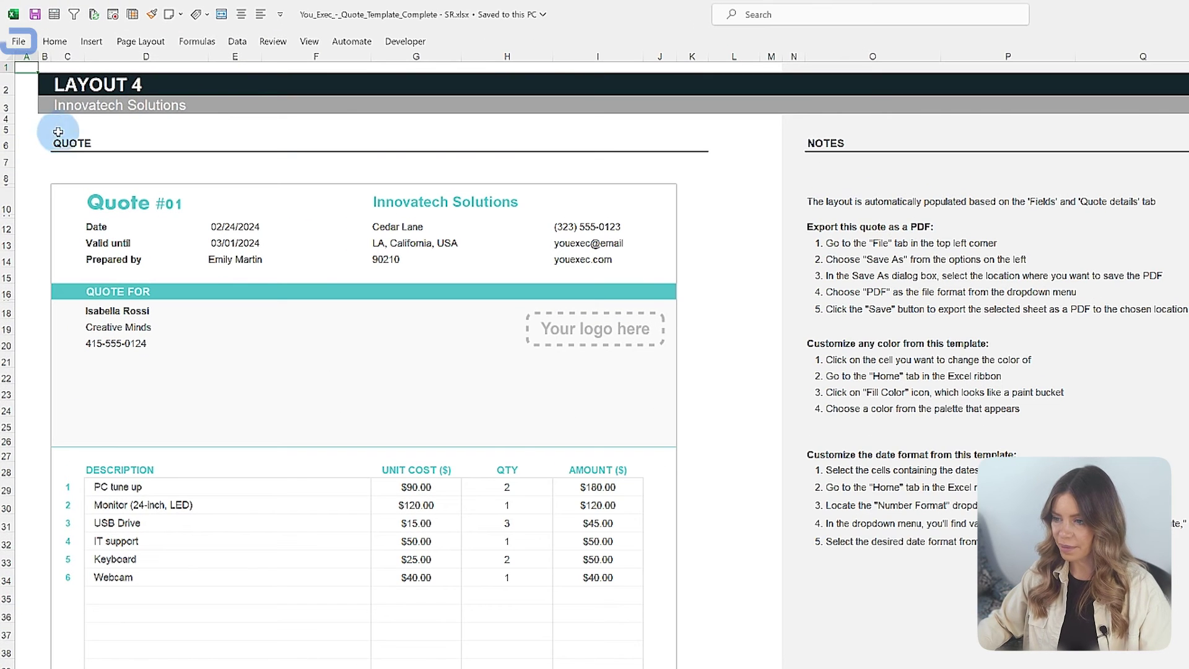
Step: Save the Layout 4 quote as a PDF (*.pdf) in the Spreadsheet folder
{"action": "left_click", "coordinate": [19, 42]}
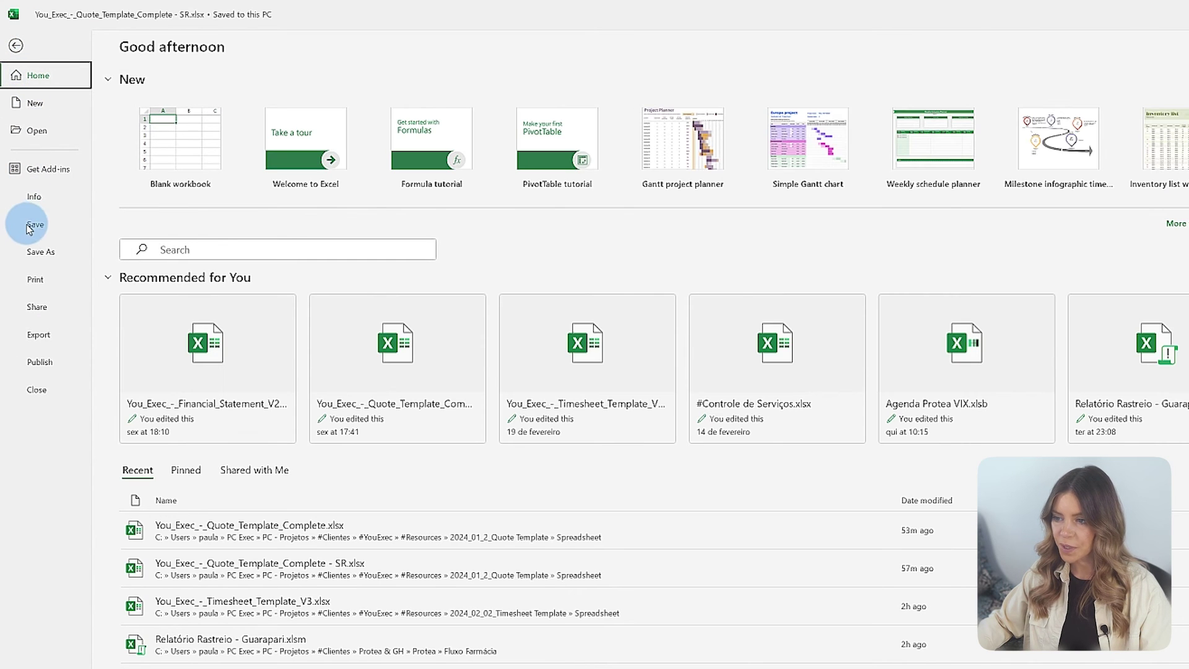
{"action": "left_click", "coordinate": [31, 279]}
{"action": "left_click", "coordinate": [41, 252]}
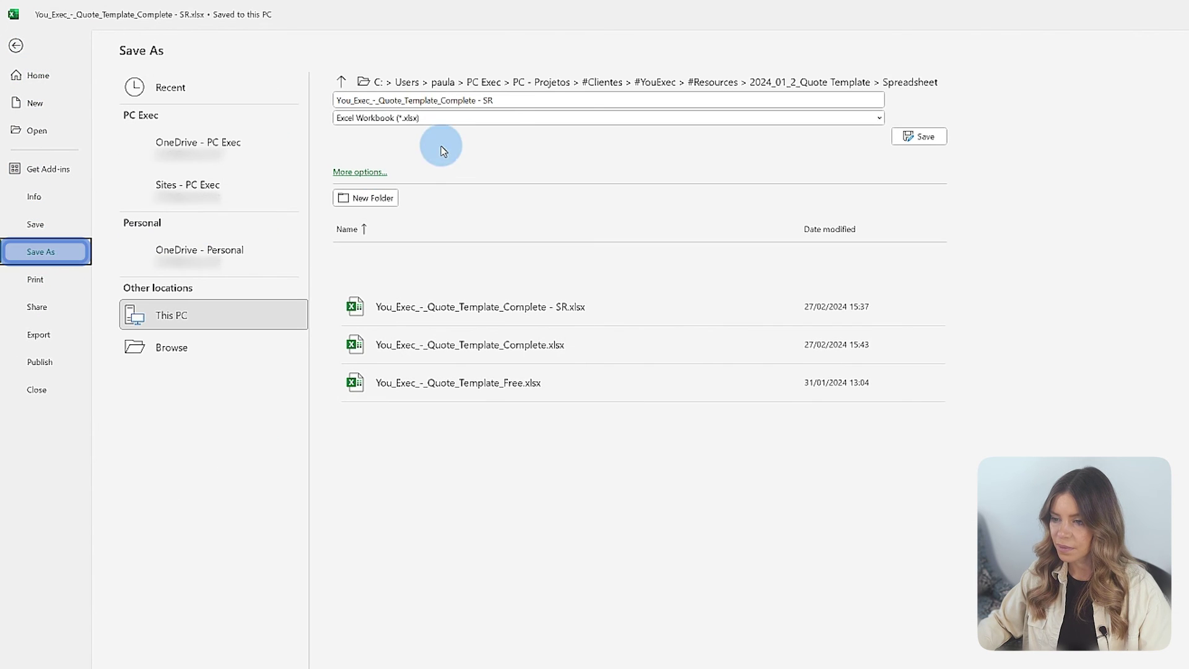
{"action": "left_click", "coordinate": [635, 79]}
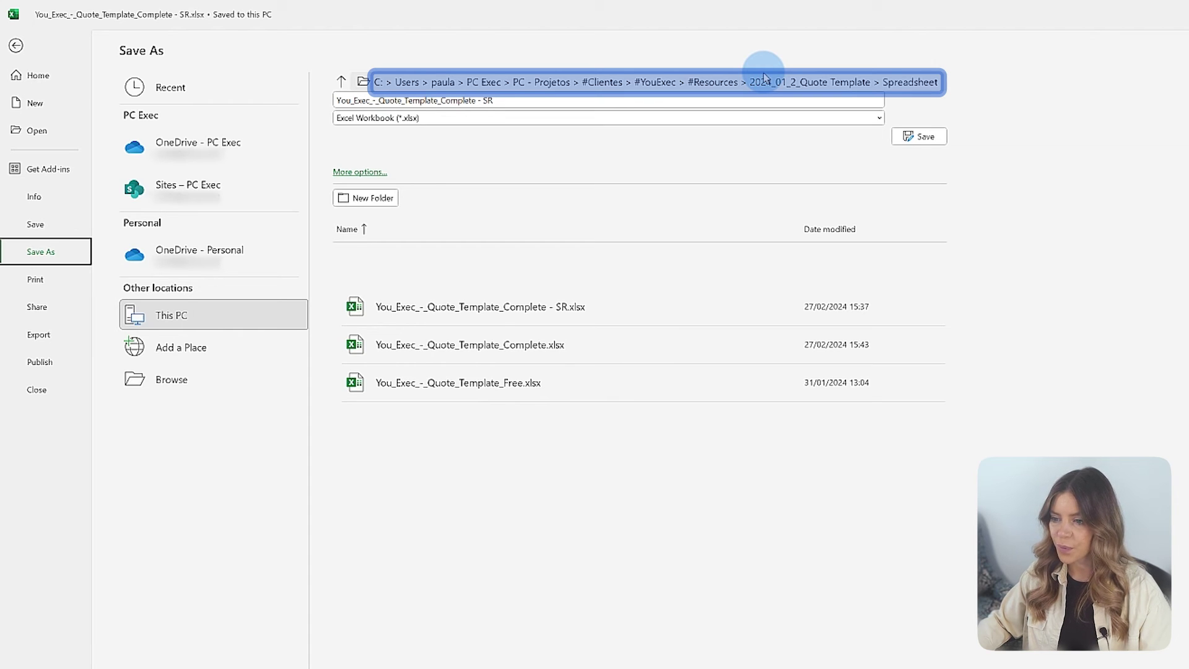
{"action": "left_click", "coordinate": [776, 118]}
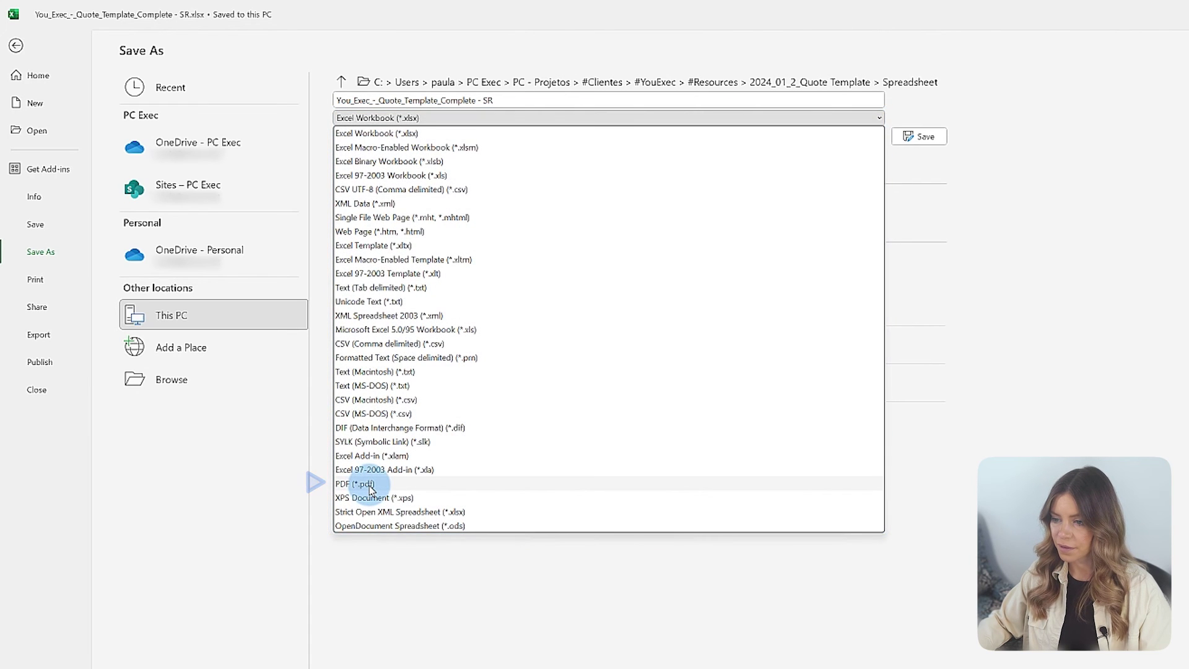
{"action": "left_click", "coordinate": [370, 485]}
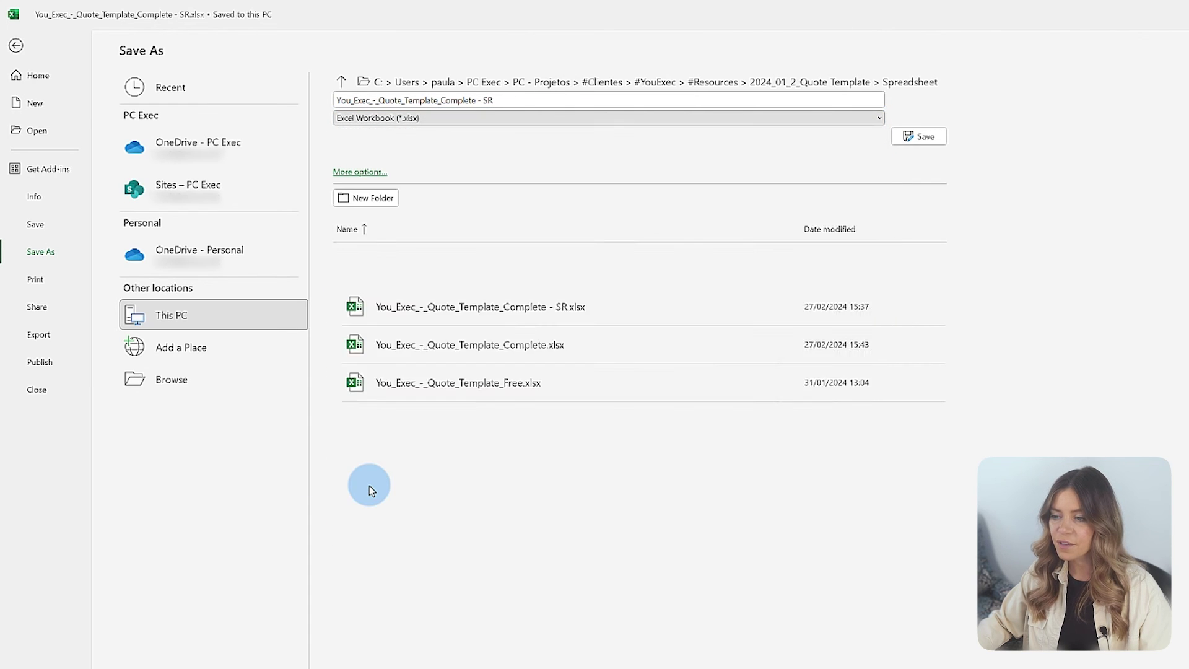
{"action": "left_click", "coordinate": [929, 137]}
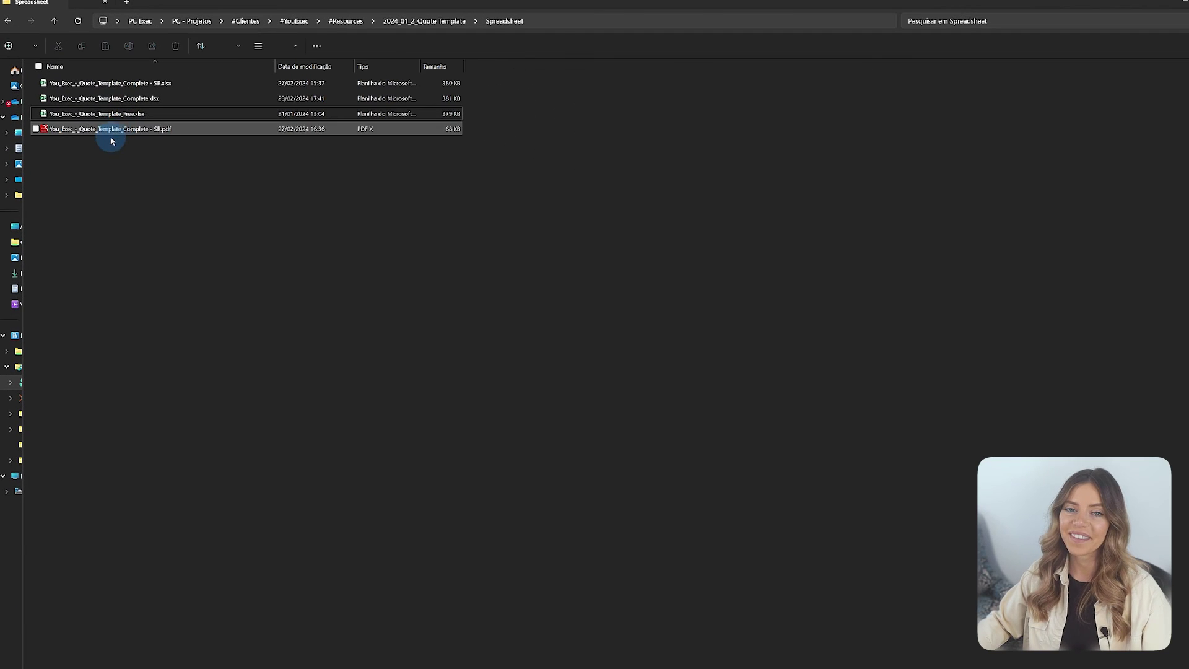
Step: Open the exported quote PDF in PDF X and maximize its window
{"action": "left_click", "coordinate": [113, 132]}
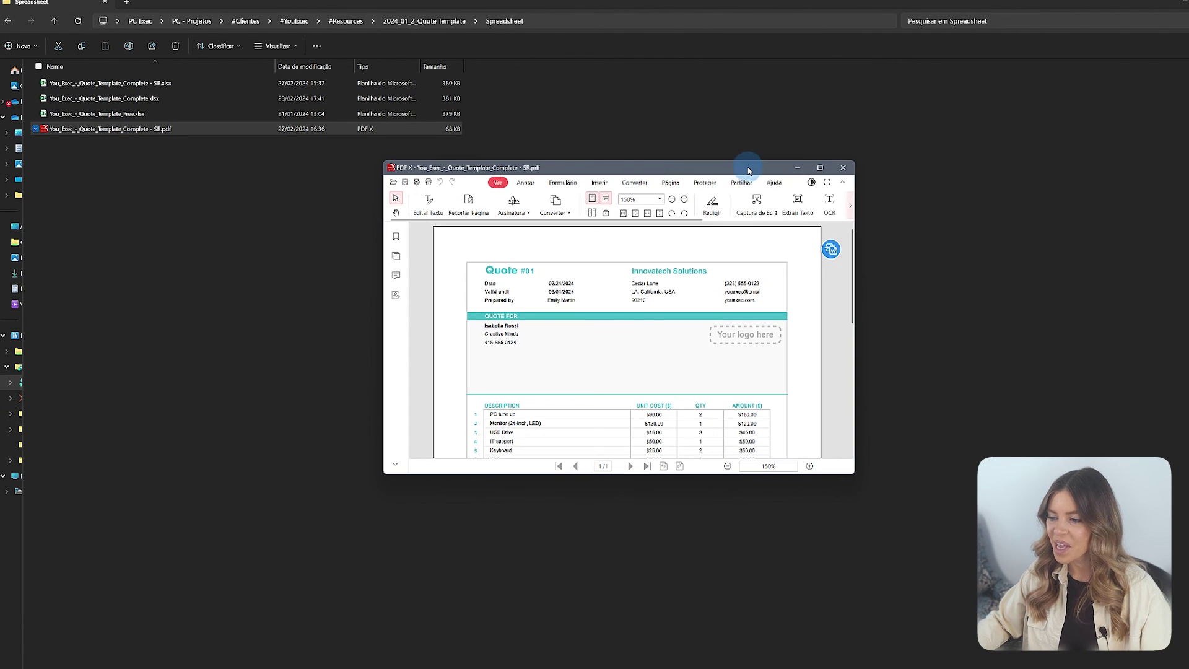
{"action": "left_click", "coordinate": [820, 169]}
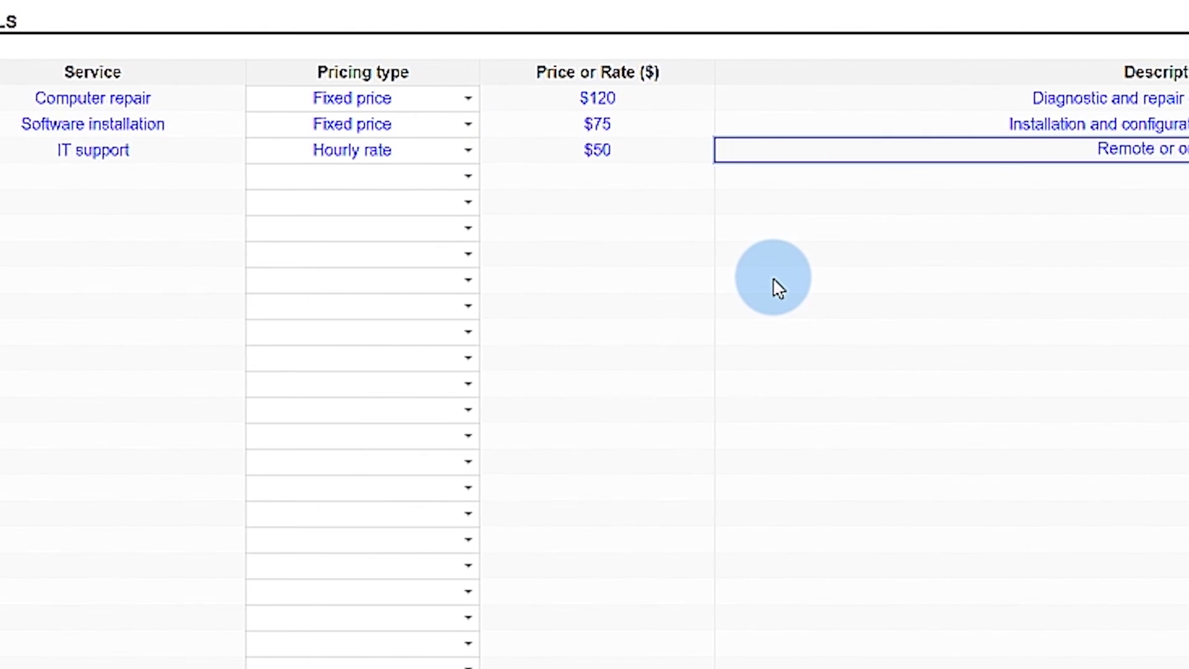
Step: Add a Data Recovery service at a $200 fixed price, described as 'Recovery of lost data'
{"action": "key", "text": "Return"}
{"action": "type", "text": "Data Recovery"}
{"action": "left_click", "coordinate": [468, 176]}
{"action": "left_click", "coordinate": [363, 199]}
{"action": "key", "text": "Tab"}
{"action": "type", "text": "$200"}
{"action": "key", "text": "Tab"}
{"action": "type", "text": "Recovery "}
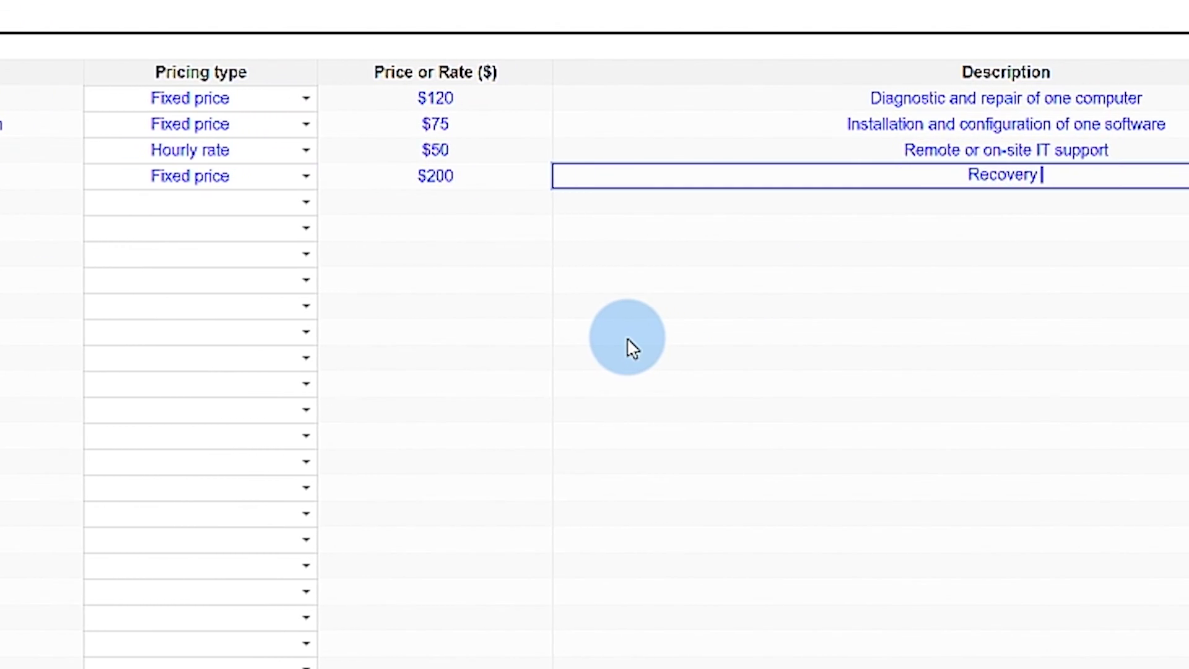
{"action": "type", "text": "of lost data"}
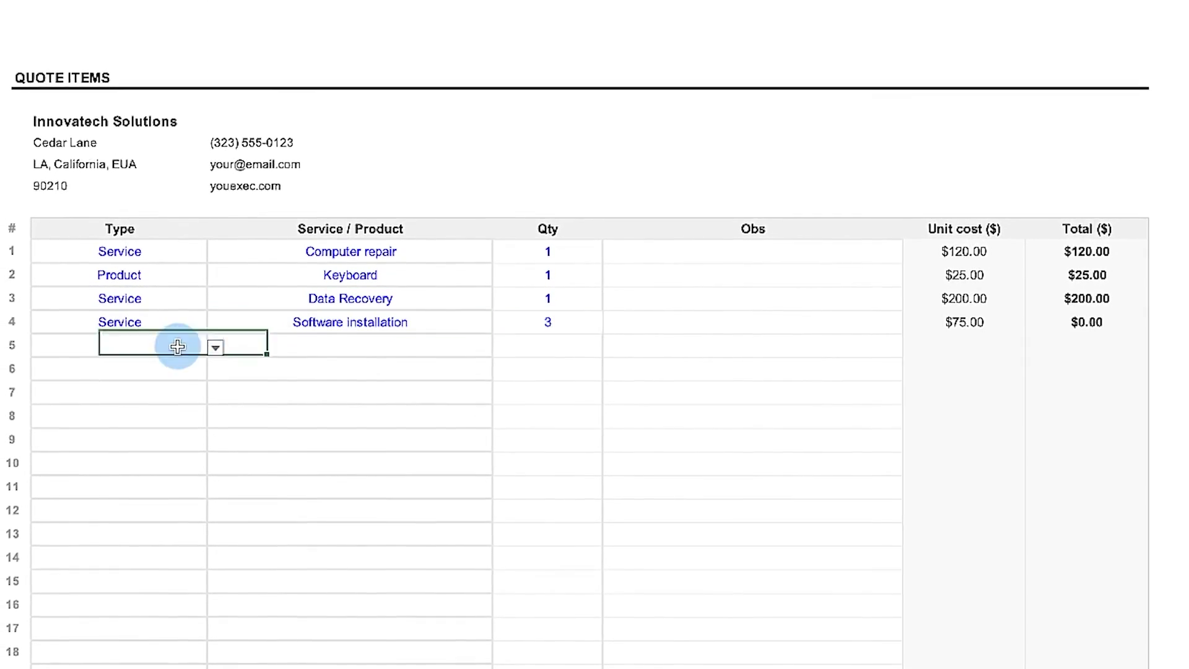
Step: Pick the item type and service for new quote rows and add another item
{"action": "left_click", "coordinate": [528, 347]}
{"action": "left_click", "coordinate": [555, 369]}
{"action": "left_click", "coordinate": [287, 398]}
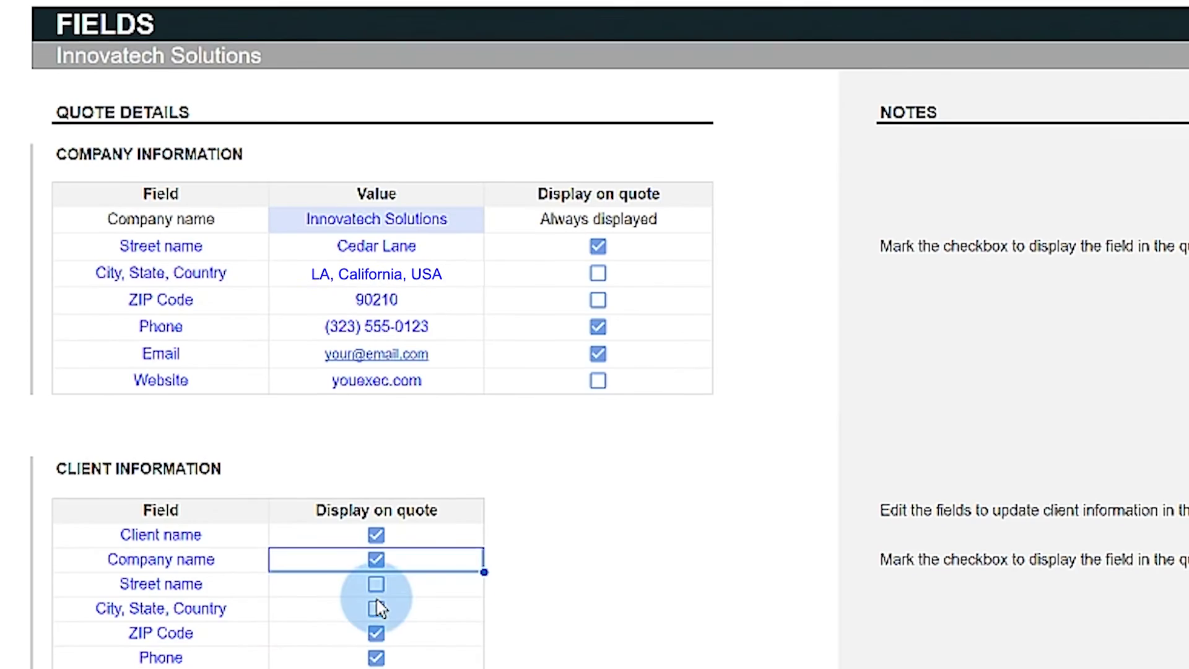
Step: Choose which company and client fields display on the quote, renaming Website to Social Media
{"action": "left_click", "coordinate": [376, 584]}
{"action": "left_click", "coordinate": [376, 608]}
{"action": "left_click", "coordinate": [597, 274]}
{"action": "left_click", "coordinate": [597, 300]}
{"action": "left_click", "coordinate": [598, 381]}
{"action": "left_click", "coordinate": [161, 380]}
{"action": "type", "text": "Social Media"}
{"action": "key", "text": "Return"}
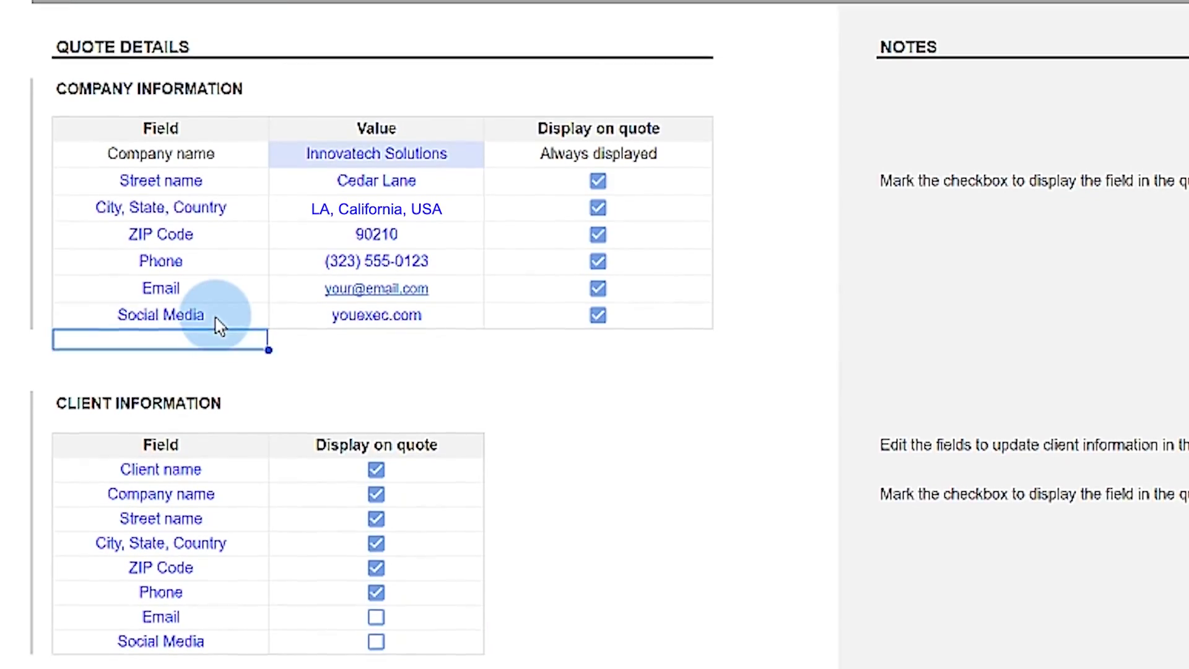
{"action": "left_click", "coordinate": [598, 288]}
{"action": "left_click", "coordinate": [597, 261]}
{"action": "left_click", "coordinate": [597, 315]}
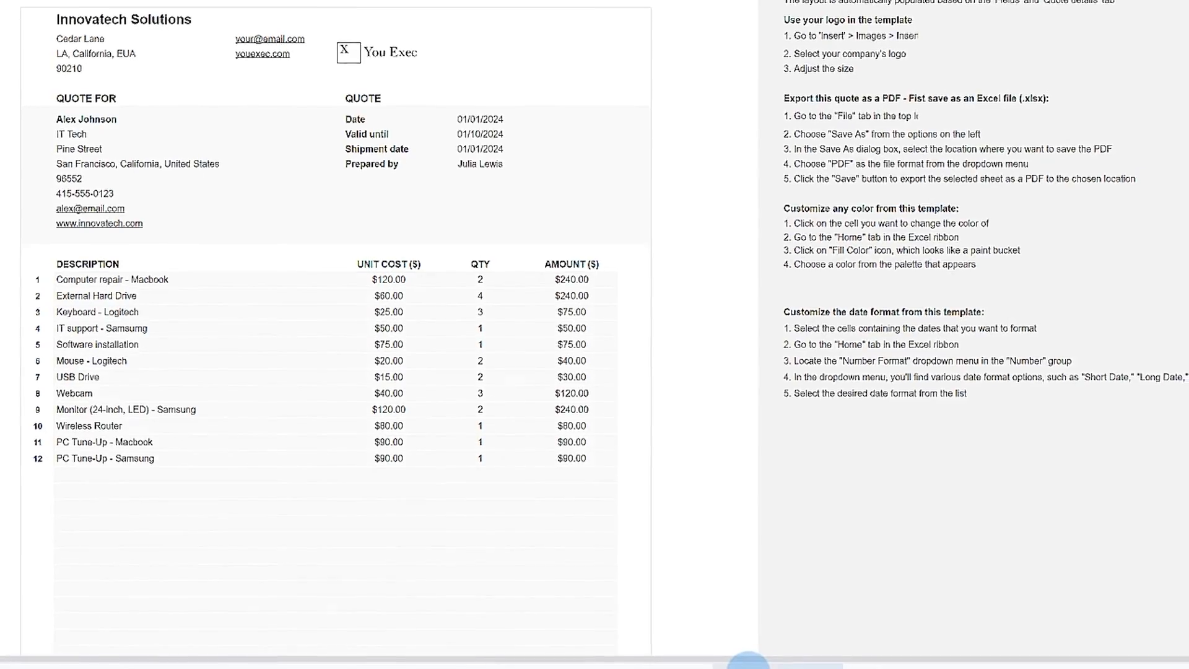
Step: Step through the quote layout sheets to compare them
{"action": "left_click", "coordinate": [592, 659]}
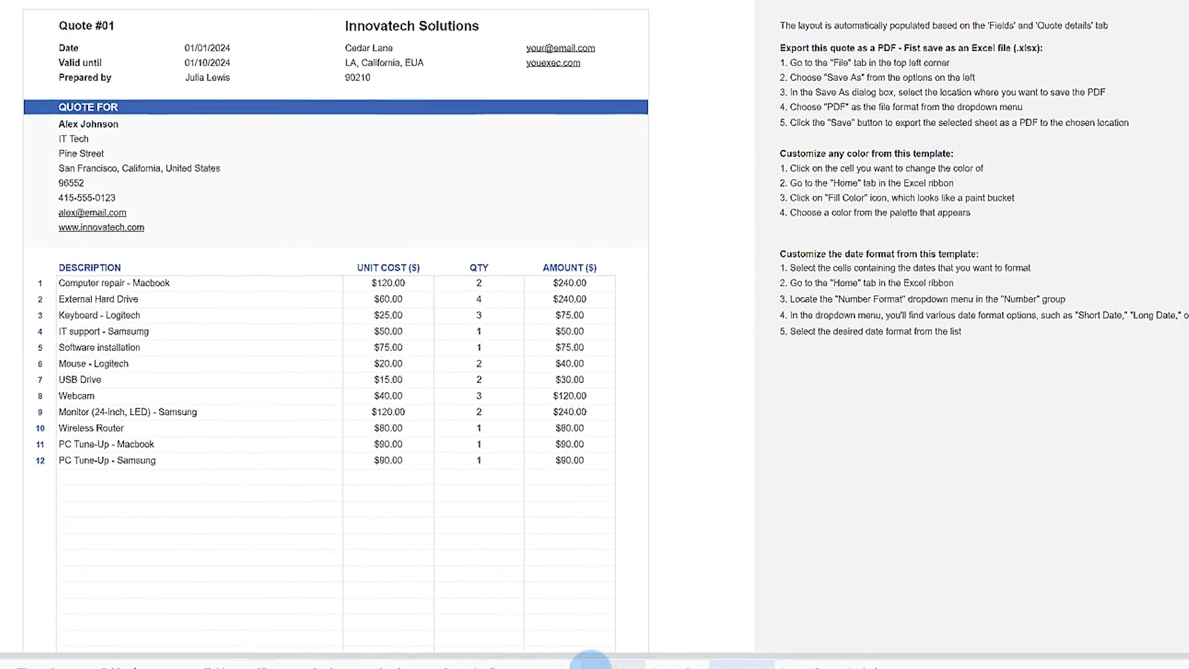
{"action": "left_click", "coordinate": [544, 655]}
{"action": "left_click", "coordinate": [650, 655]}
{"action": "left_click", "coordinate": [715, 655]}
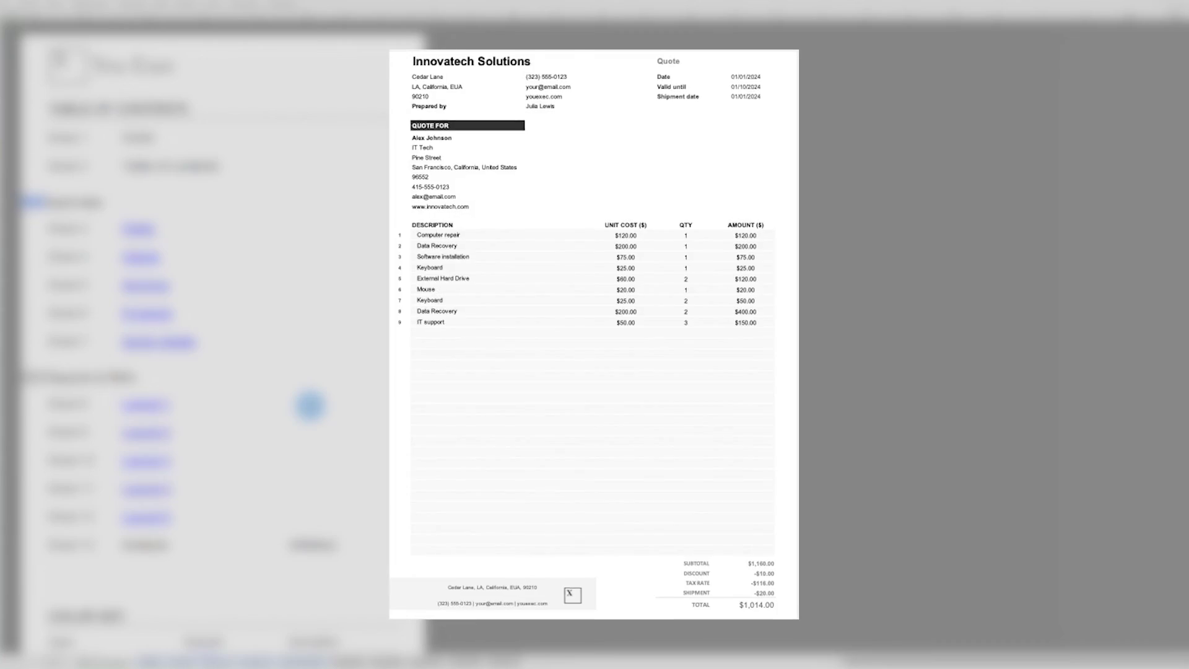